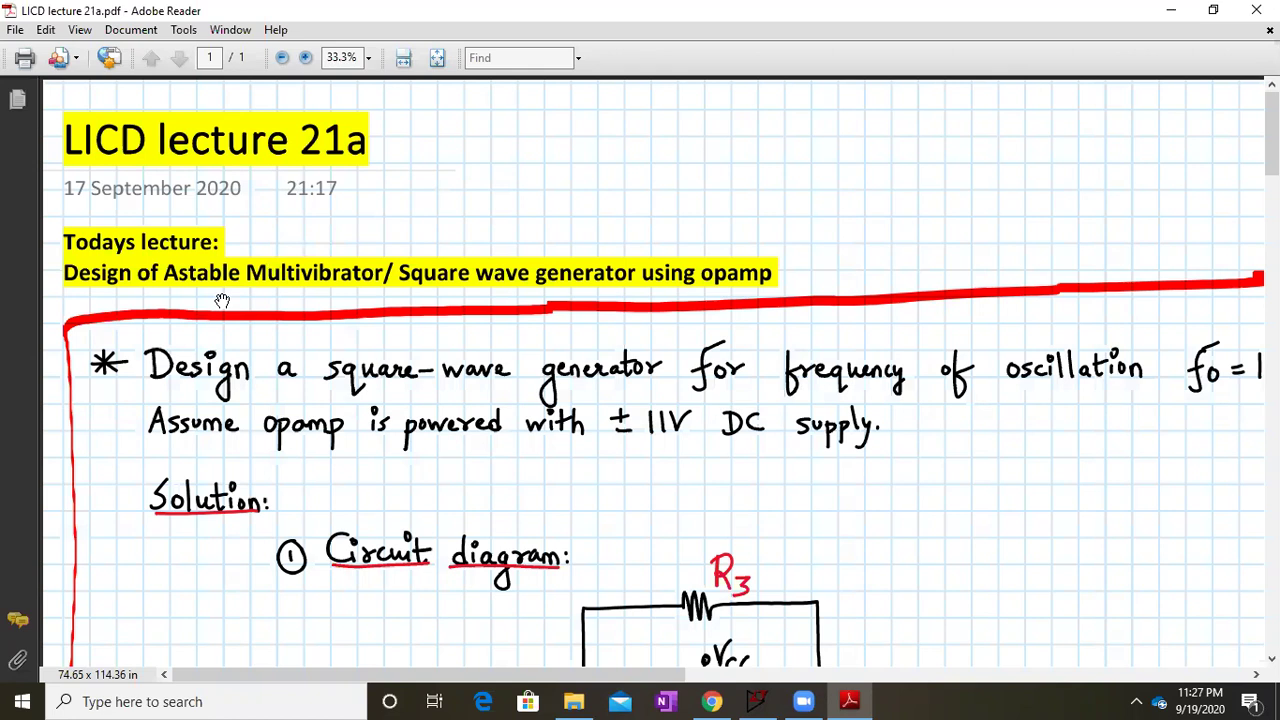
# - Read the square-wave generator problem statement and circuit diagram, and set the page zoom to 25%
pyautogui.moveTo(920, 520); pyautogui.dragTo(861, 421)
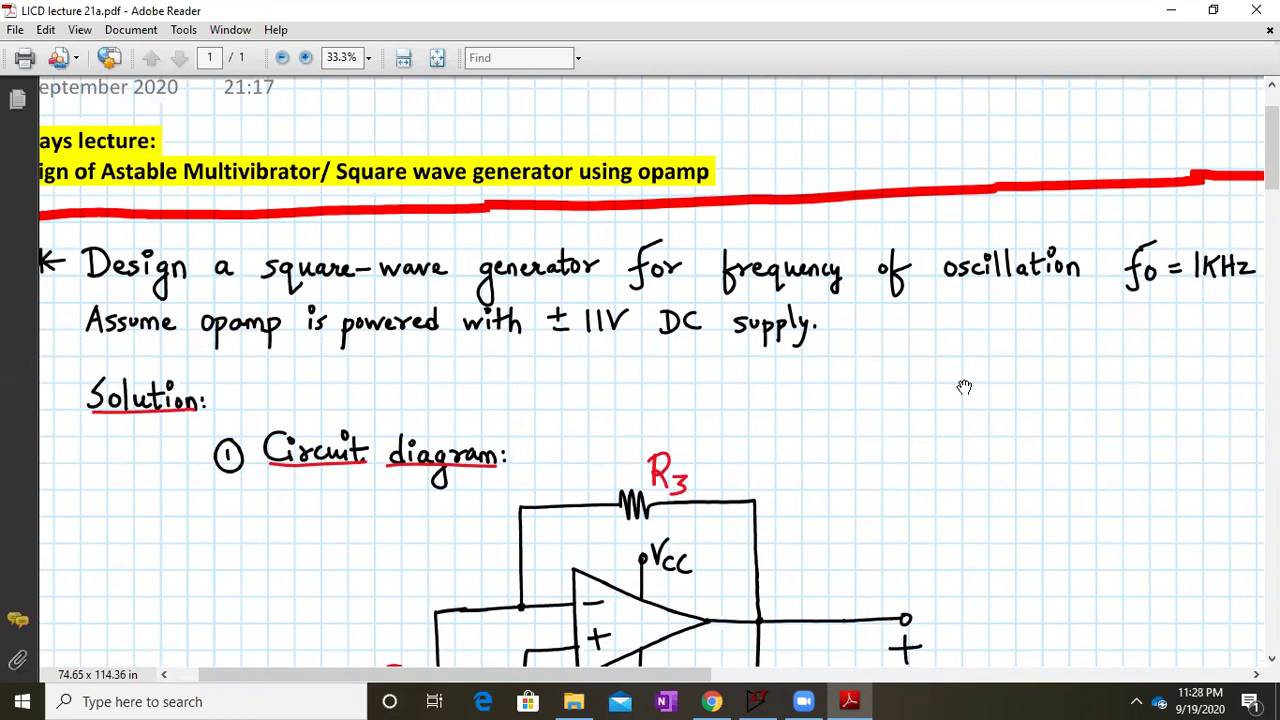
pyautogui.scroll(-5, 947, 554)
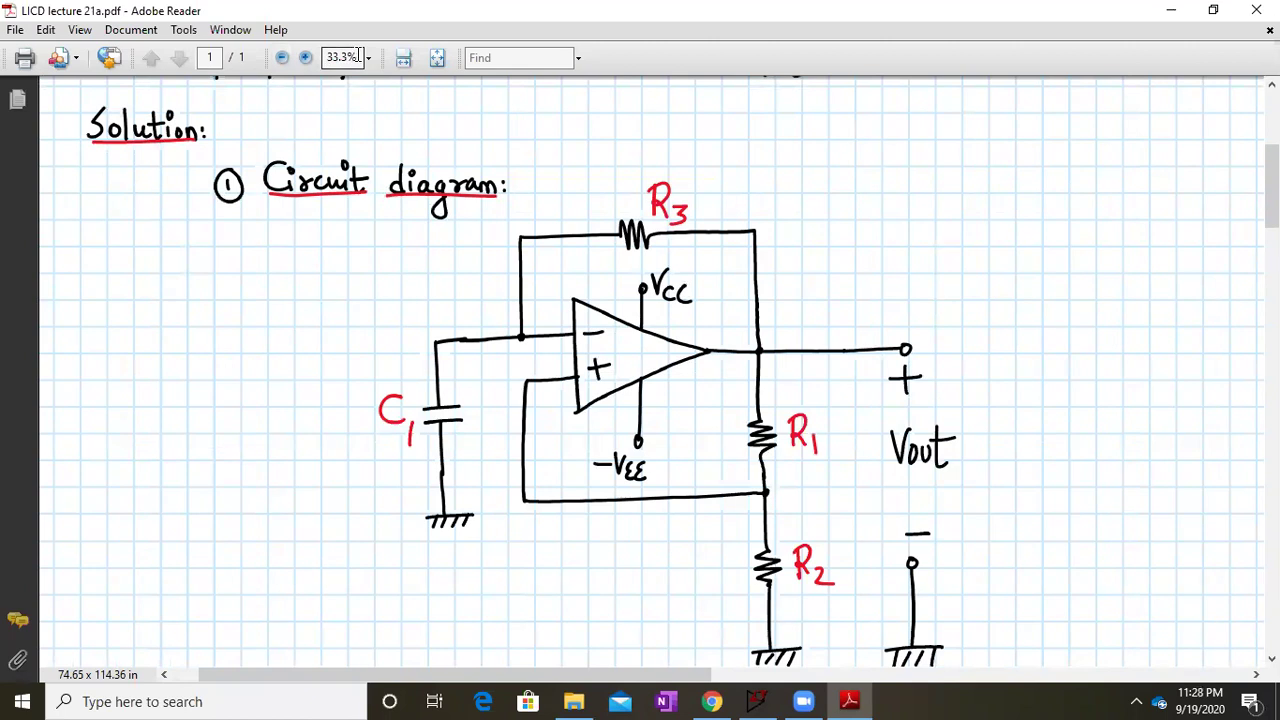
pyautogui.click(280, 58)
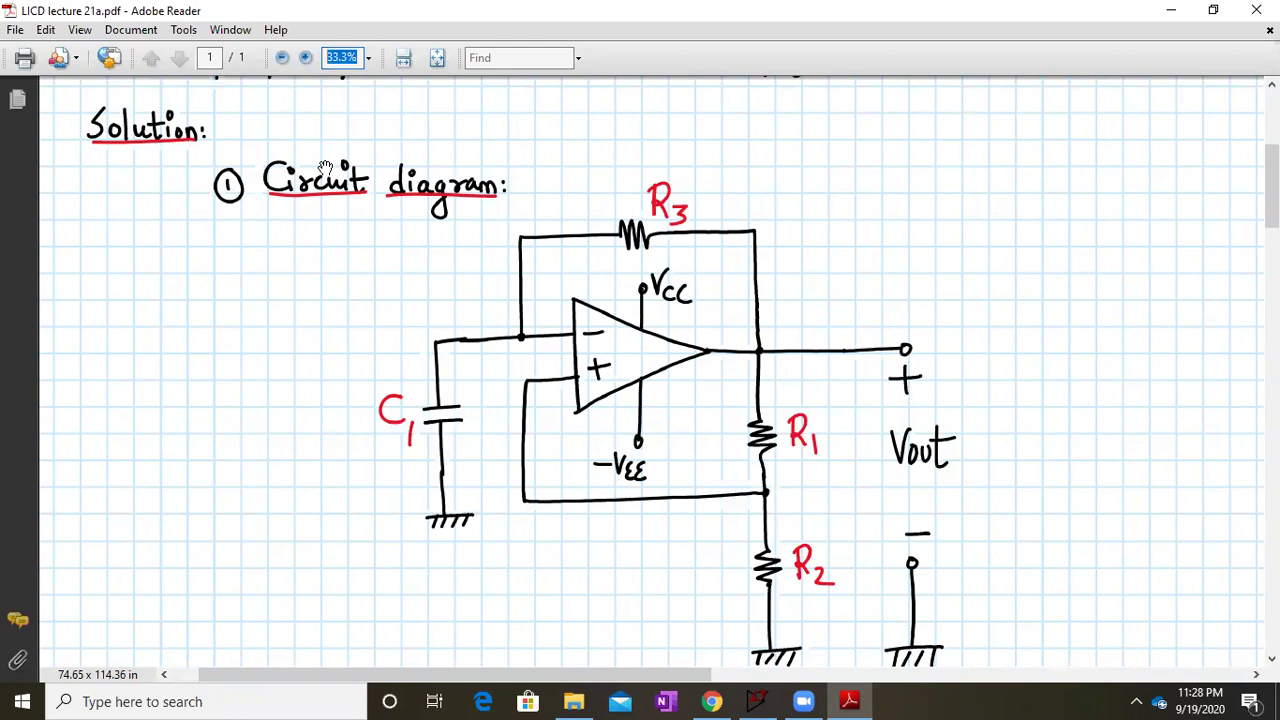
pyautogui.write('25')
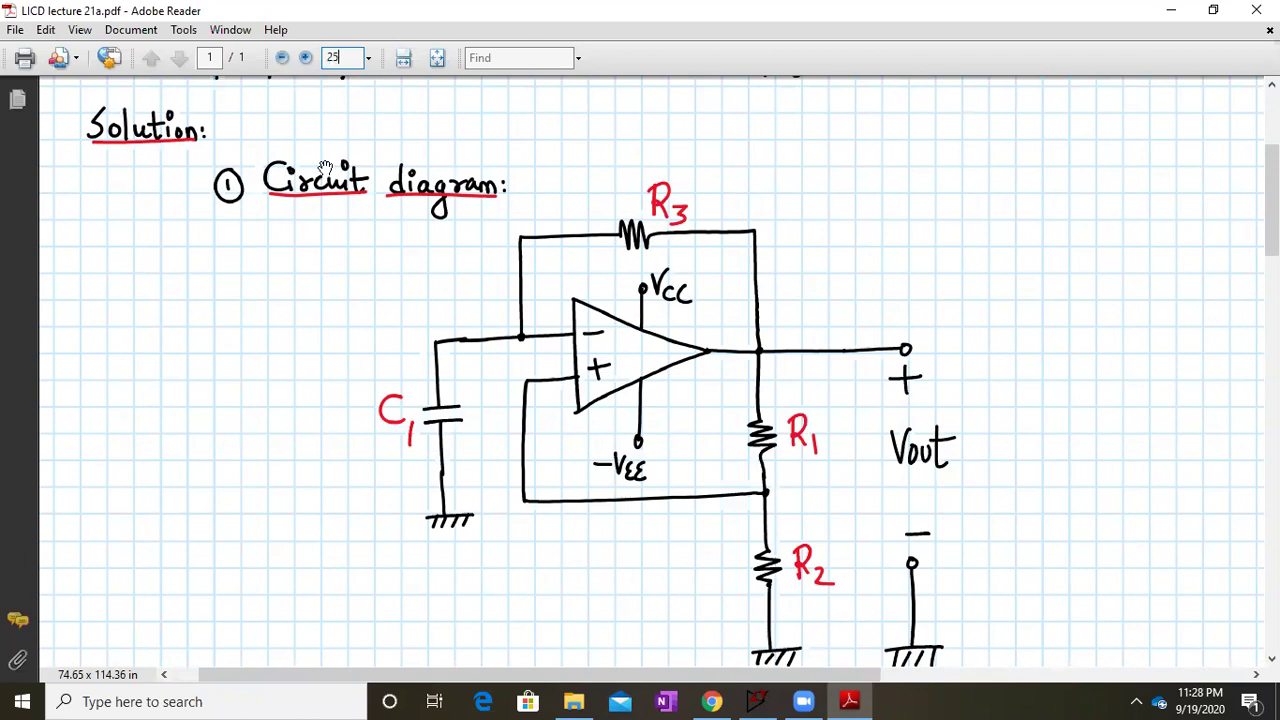
pyautogui.press('Return')
# - Compare the op-amp circuit diagram with the given oscillation frequency and supply specification in the problem statement
pyautogui.scroll(-4, 447, 320)
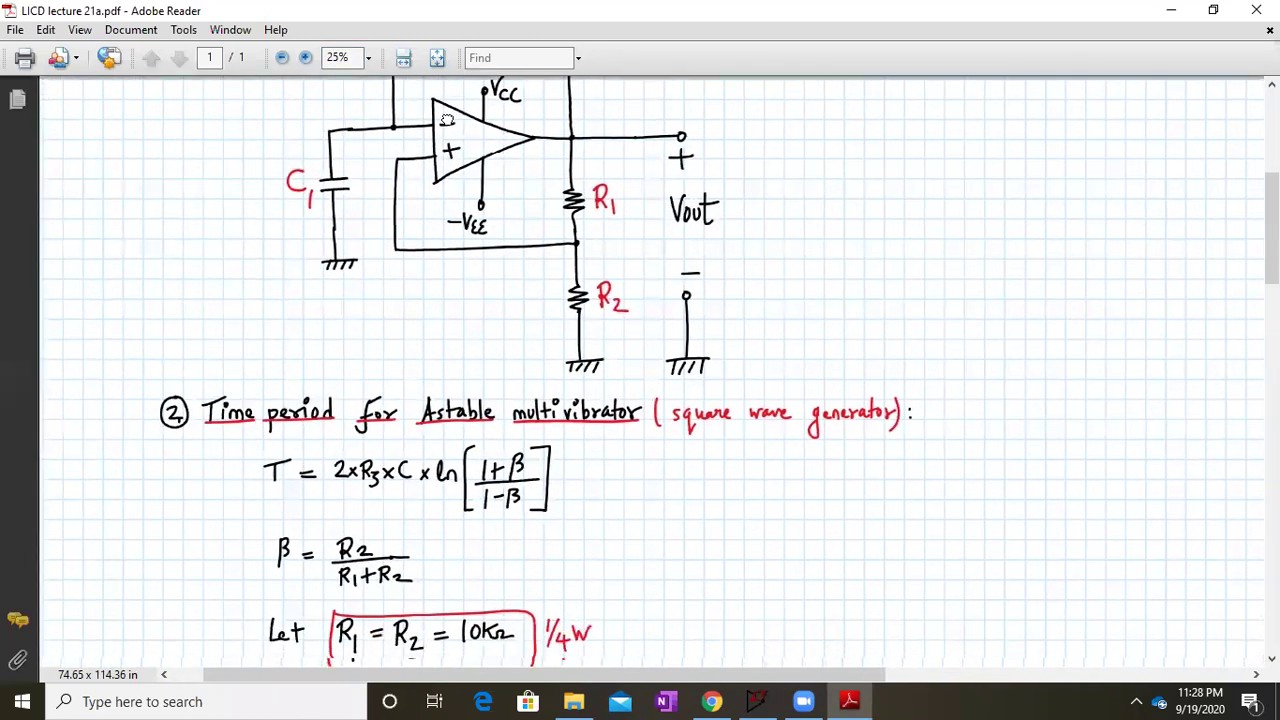
pyautogui.scroll(-1, 510, 460)
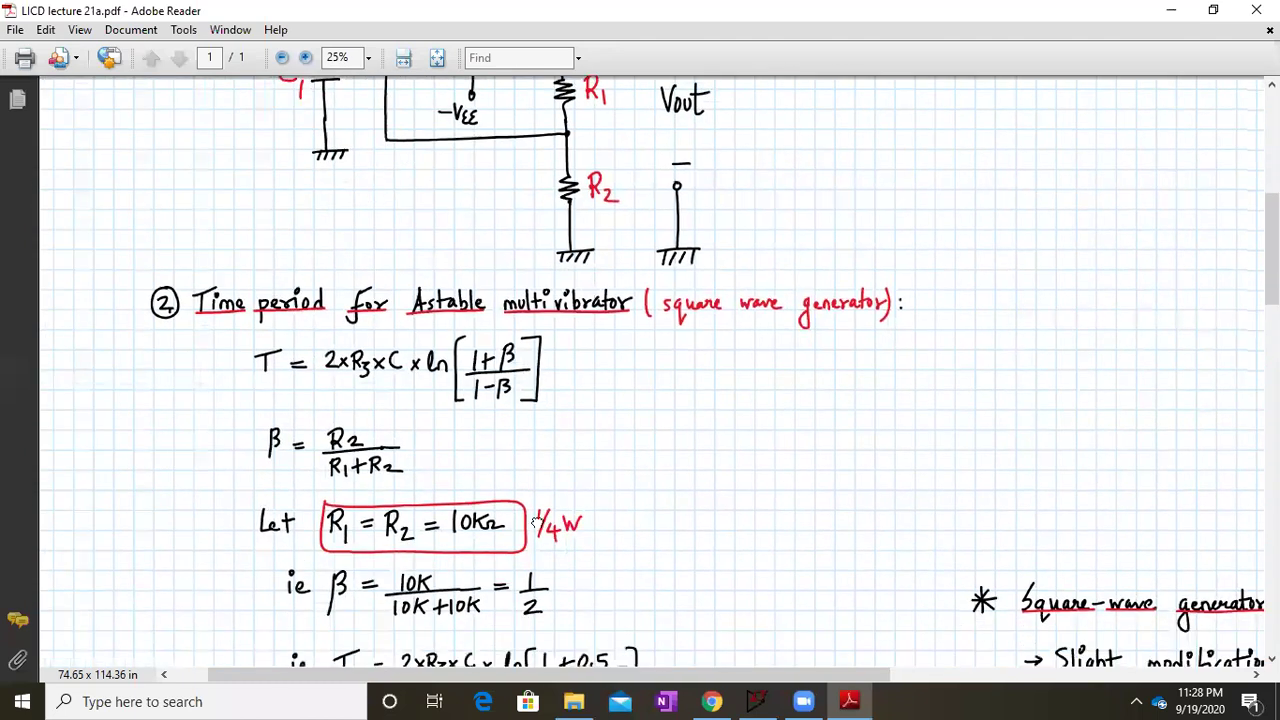
pyautogui.scroll(4, 540, 485)
pyautogui.scroll(2, 575, 500)
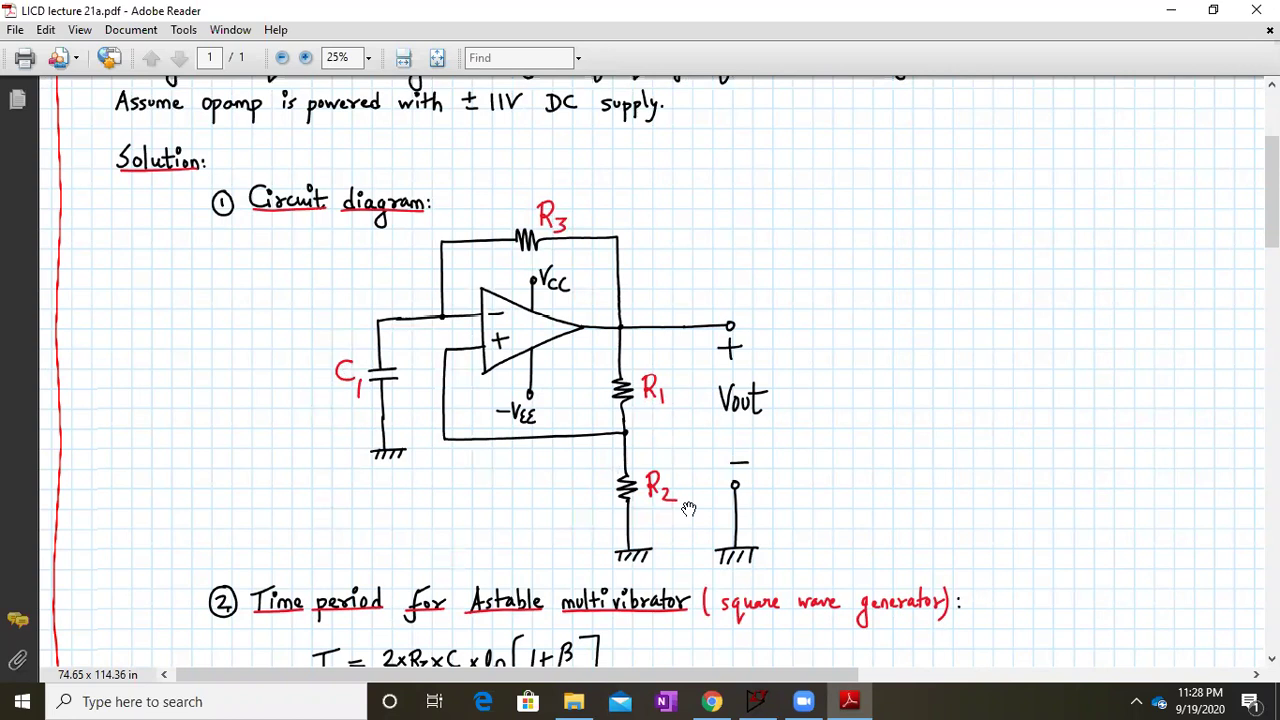
pyautogui.scroll(3, 651, 231)
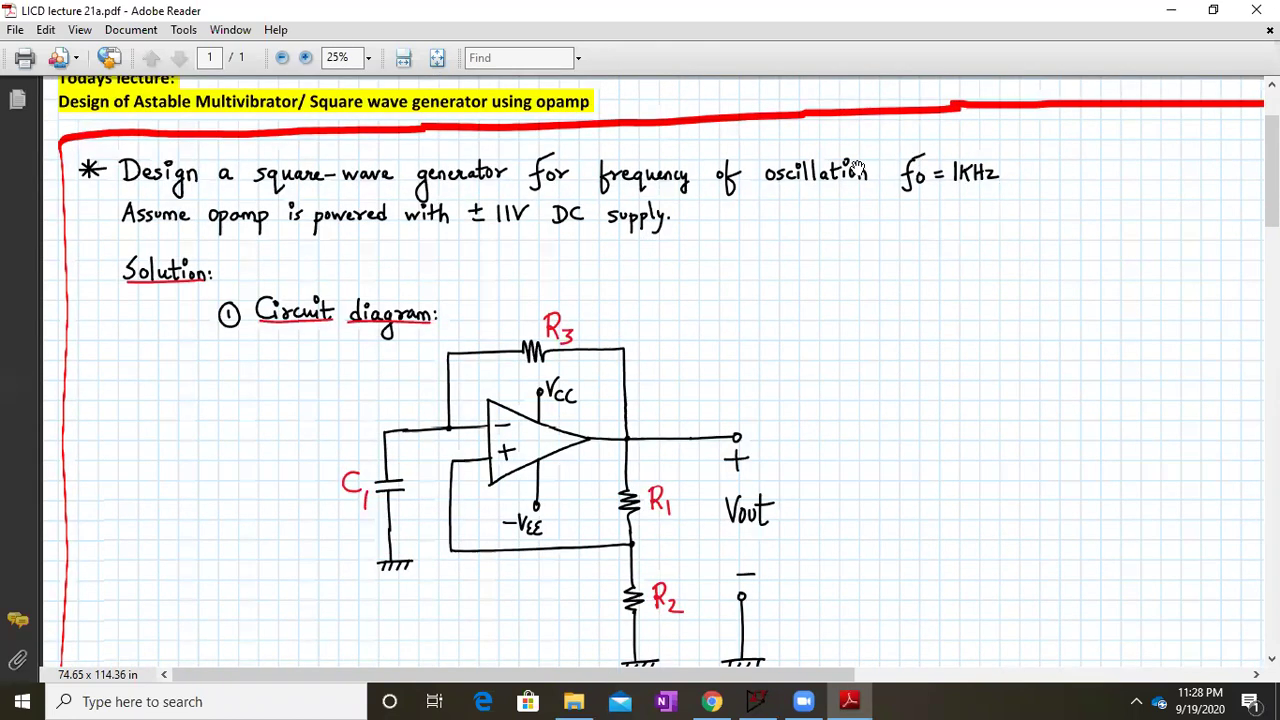
pyautogui.scroll(-8, 831, 591)
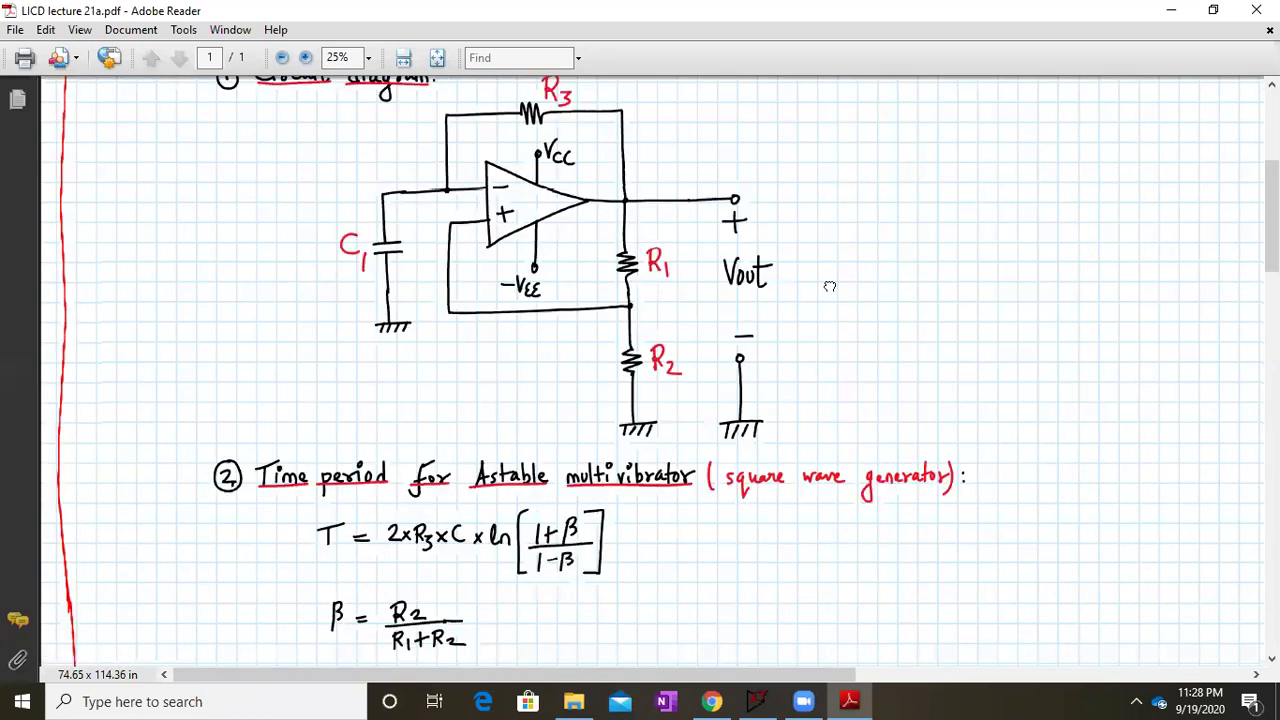
# - Study the astable multivibrator time period formula and the β calculation alongside resistors R1 and R2 in the circuit
pyautogui.moveTo(800, 457); pyautogui.dragTo(737, 300)
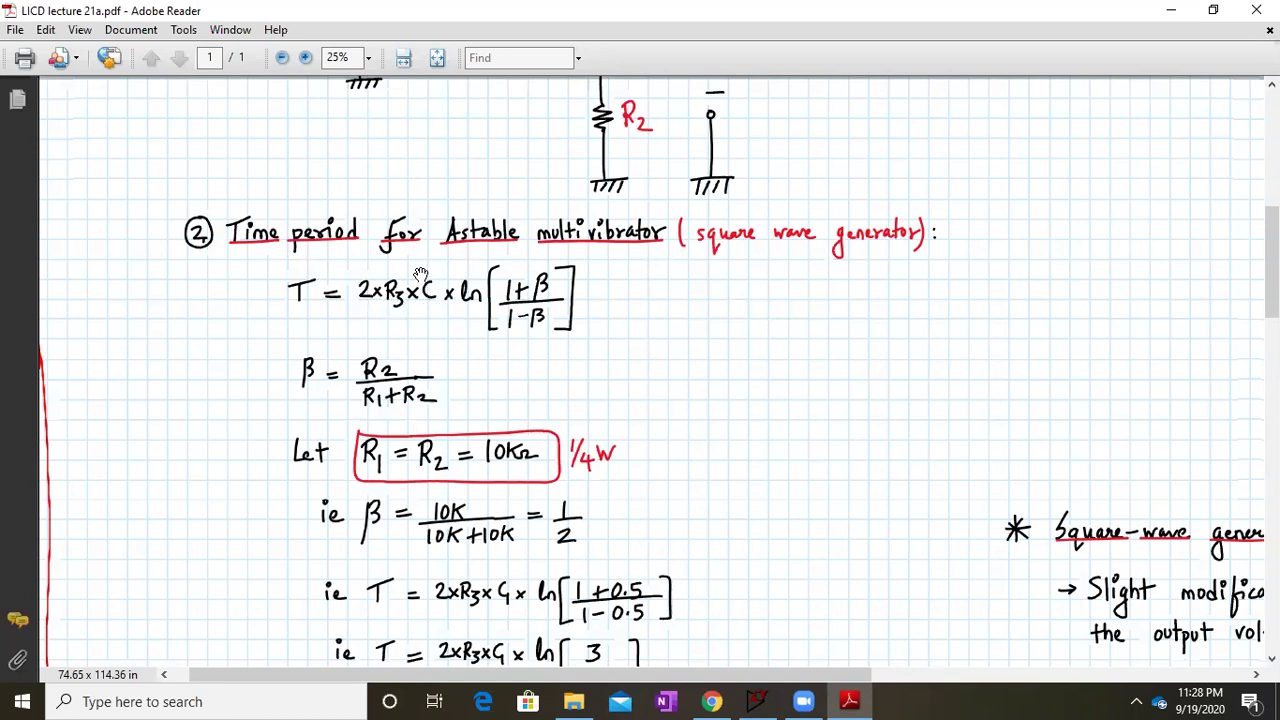
pyautogui.scroll(2, 455, 360)
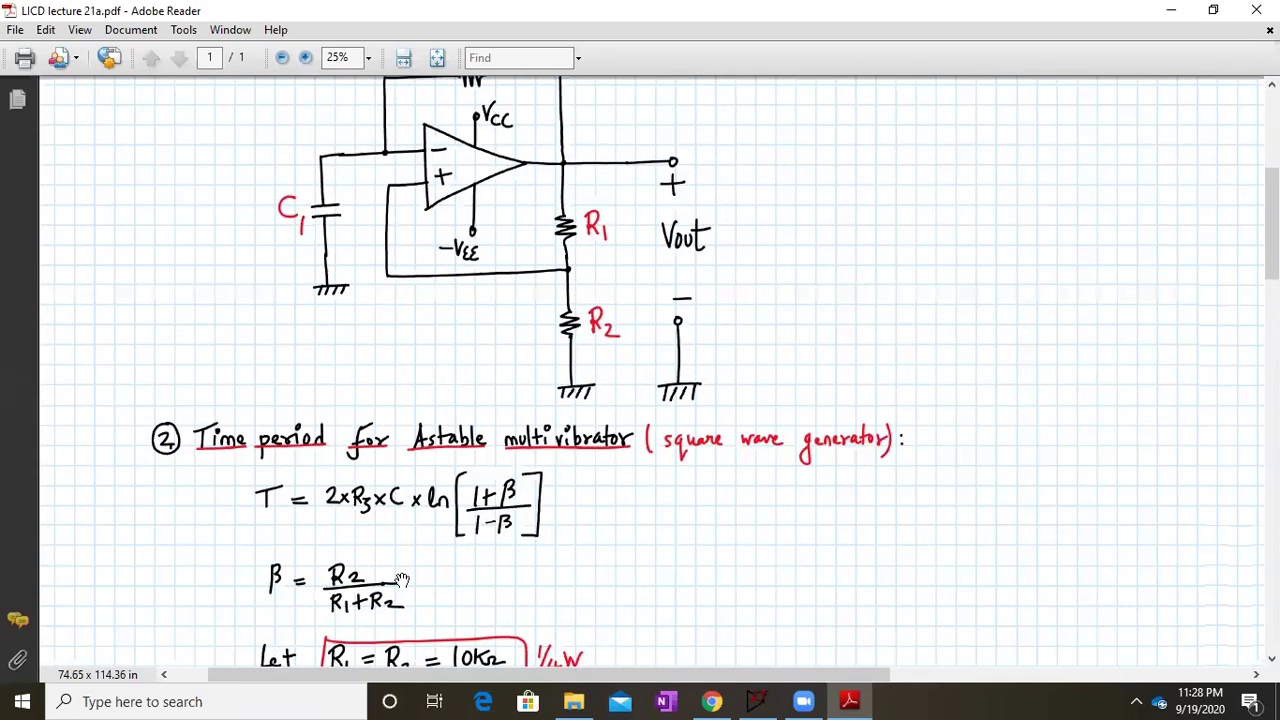
pyautogui.scroll(-2, 451, 380)
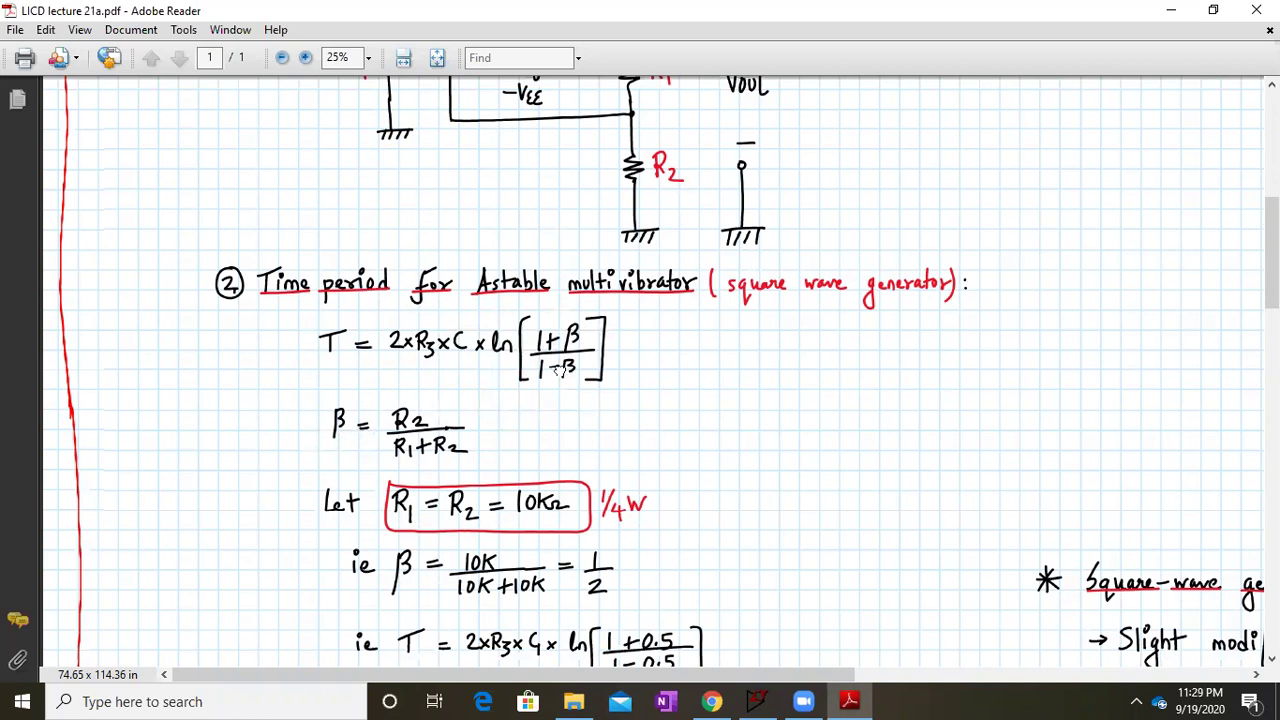
pyautogui.scroll(3, 570, 387)
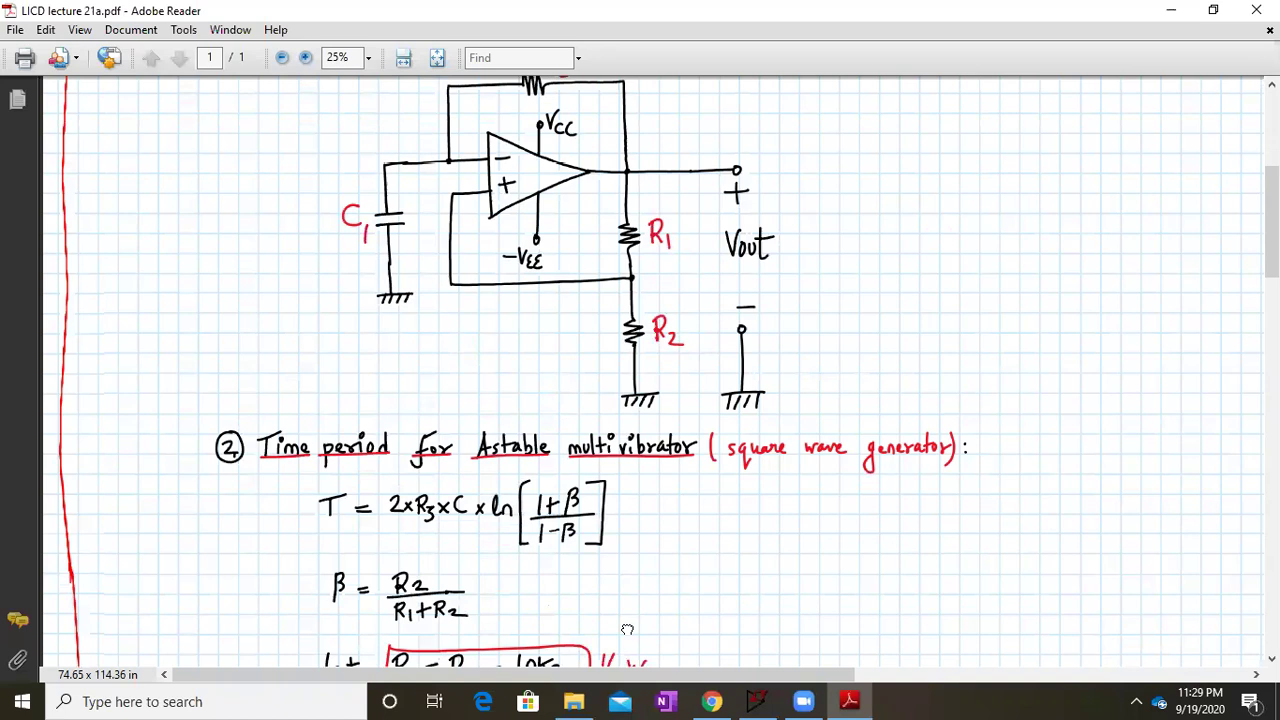
pyautogui.moveTo(623, 626); pyautogui.dragTo(598, 344)
pyautogui.scroll(-1, 598, 344)
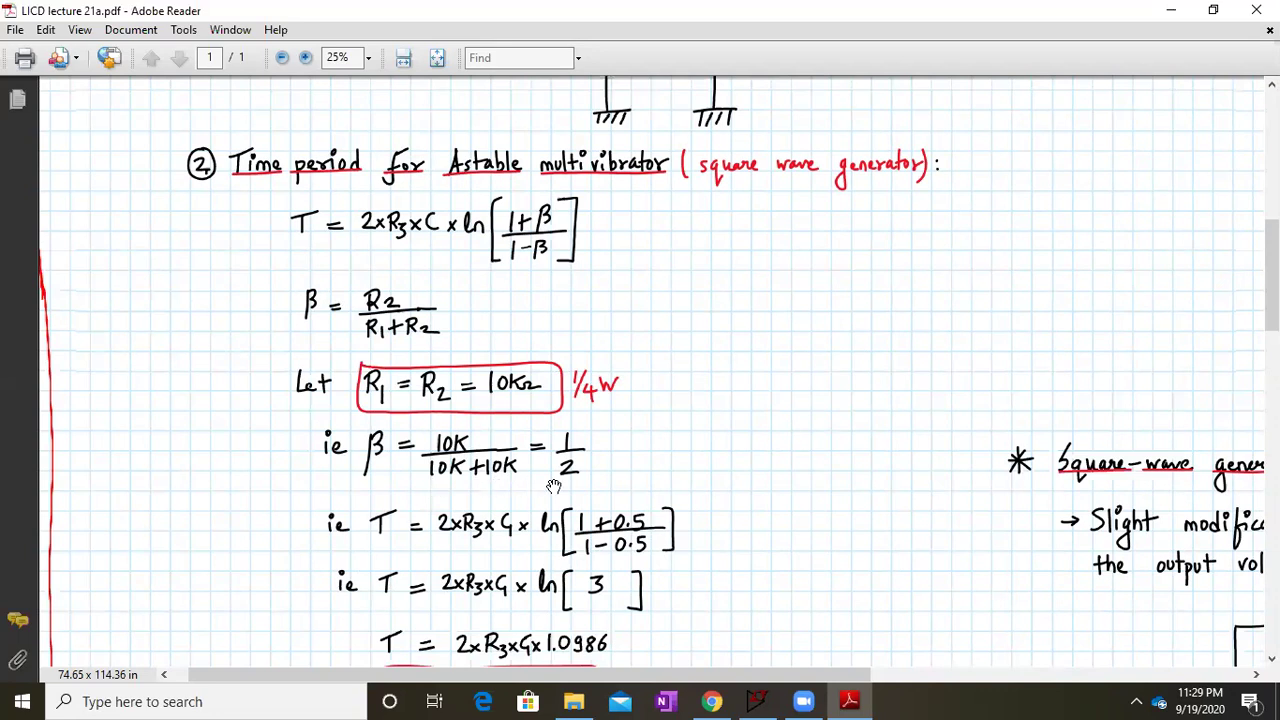
pyautogui.moveTo(782, 520); pyautogui.dragTo(788, 318)
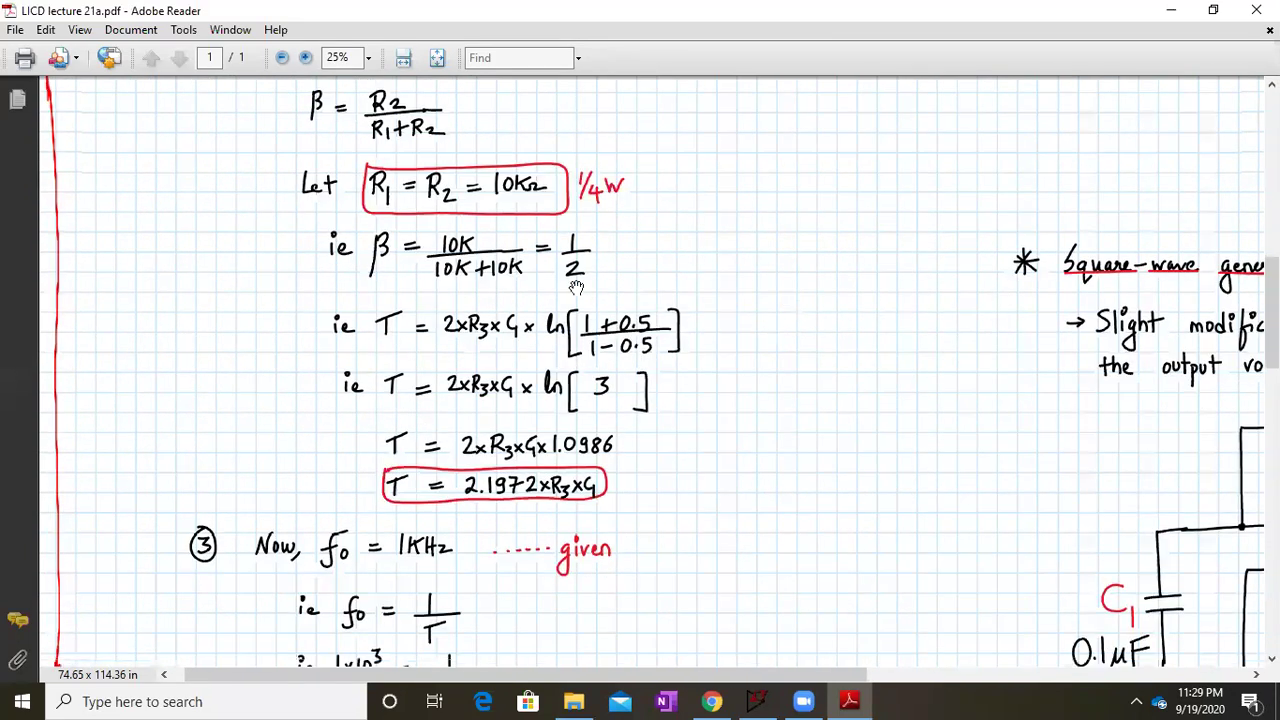
# - Enlarge the page to 33.3% and follow the time period derivation from the general formula to the boxed expression for T
pyautogui.click(305, 58)
pyautogui.moveTo(866, 432); pyautogui.dragTo(664, 360)
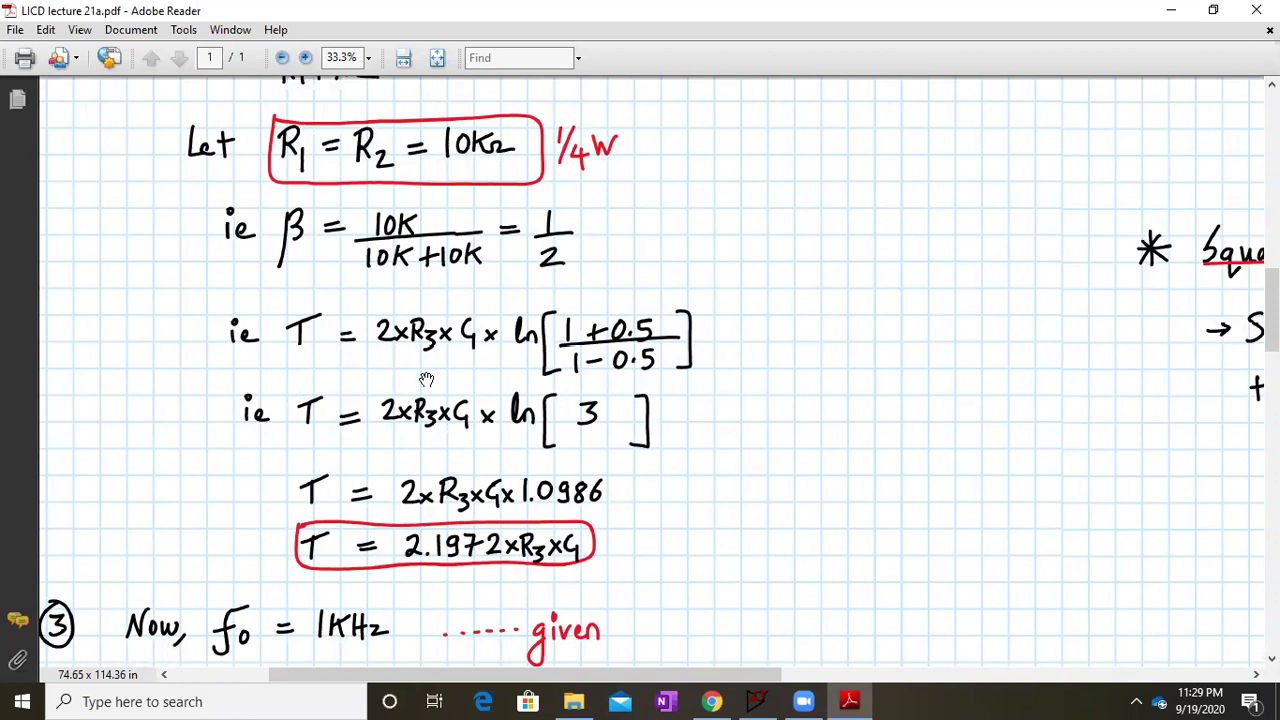
pyautogui.scroll(10, 423, 374)
pyautogui.scroll(-1, 426, 379)
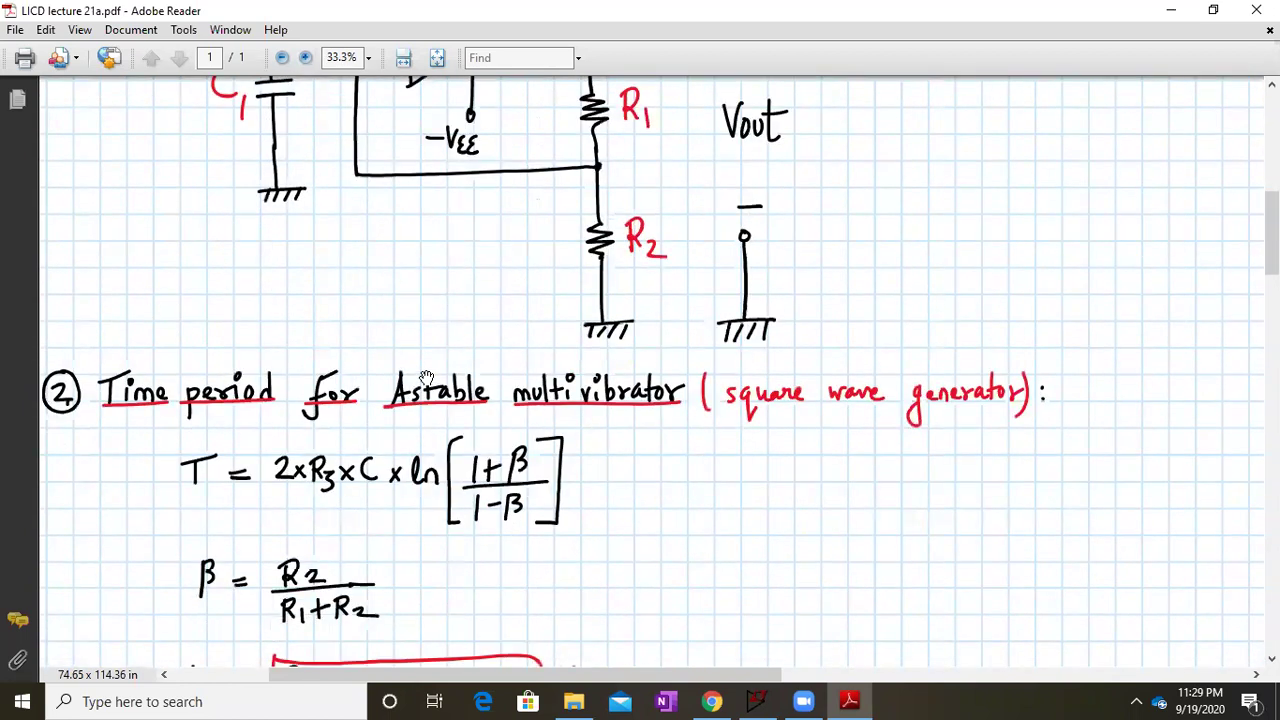
pyautogui.scroll(-9, 426, 378)
pyautogui.scroll(-3, 426, 377)
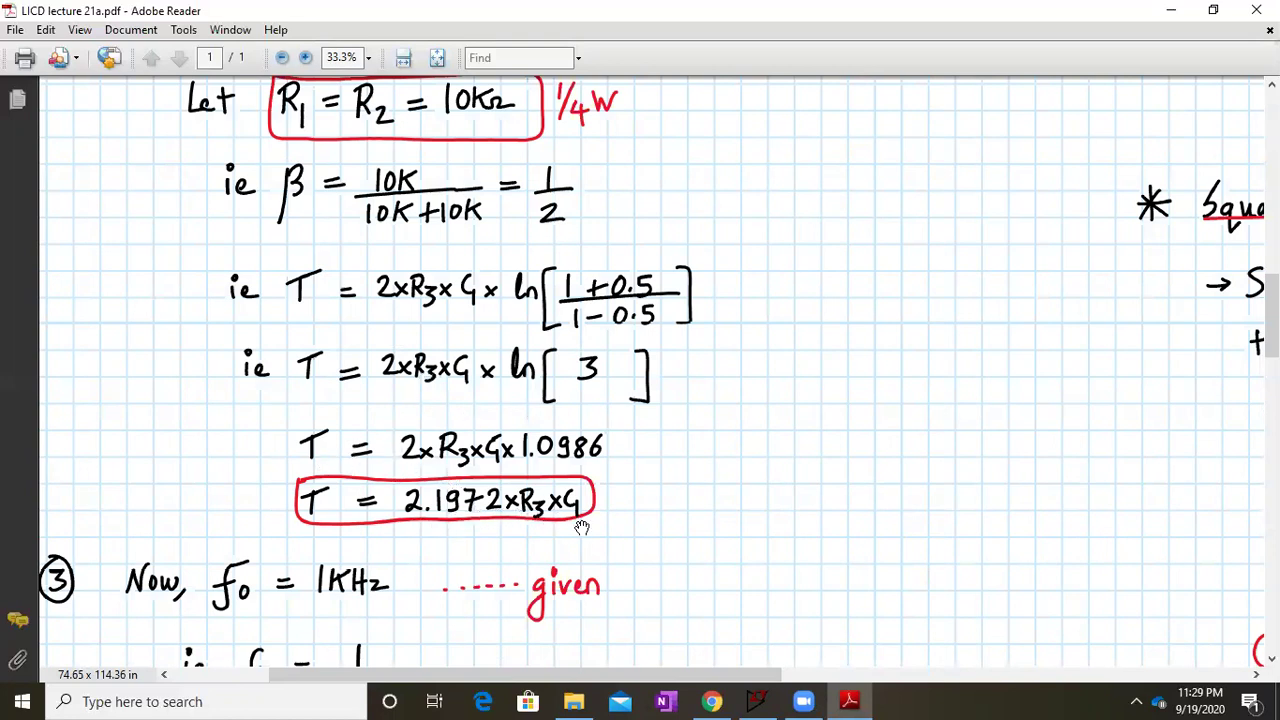
# - Follow the calculation of the R3 and C1 product from the given frequency, through to the selection of R3
pyautogui.moveTo(726, 508); pyautogui.dragTo(799, 304)
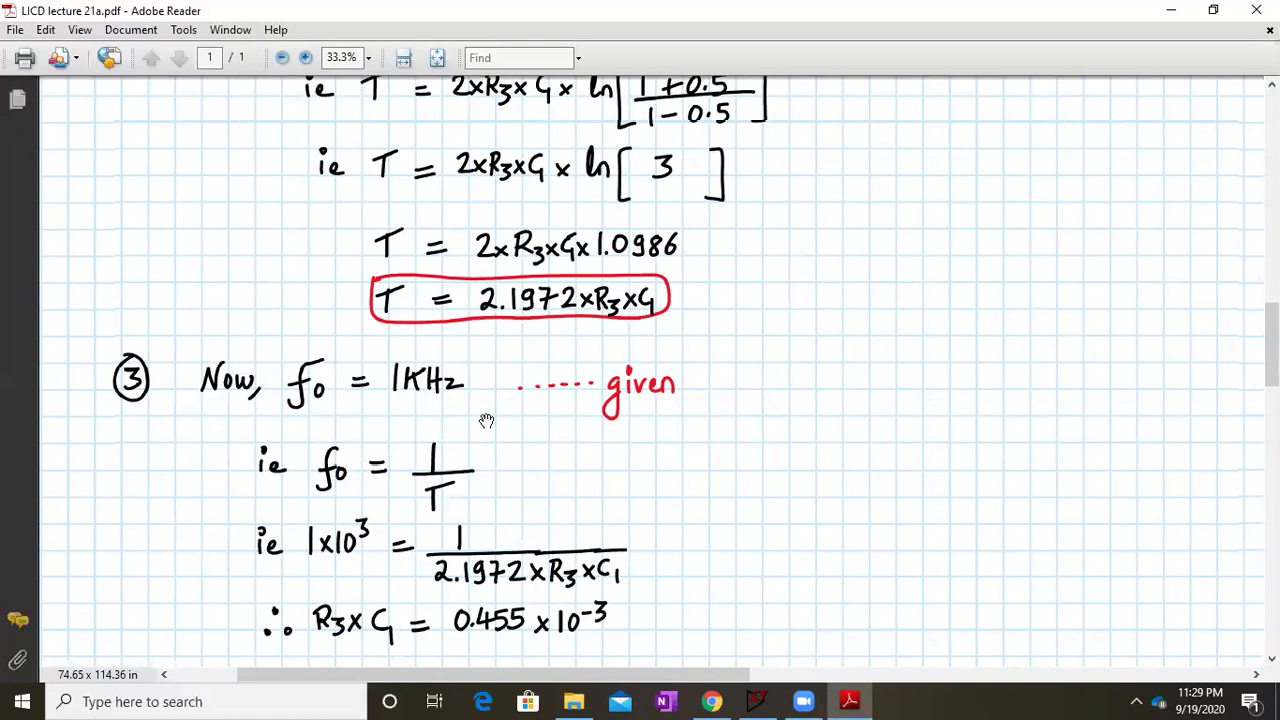
pyautogui.moveTo(782, 505); pyautogui.dragTo(786, 400)
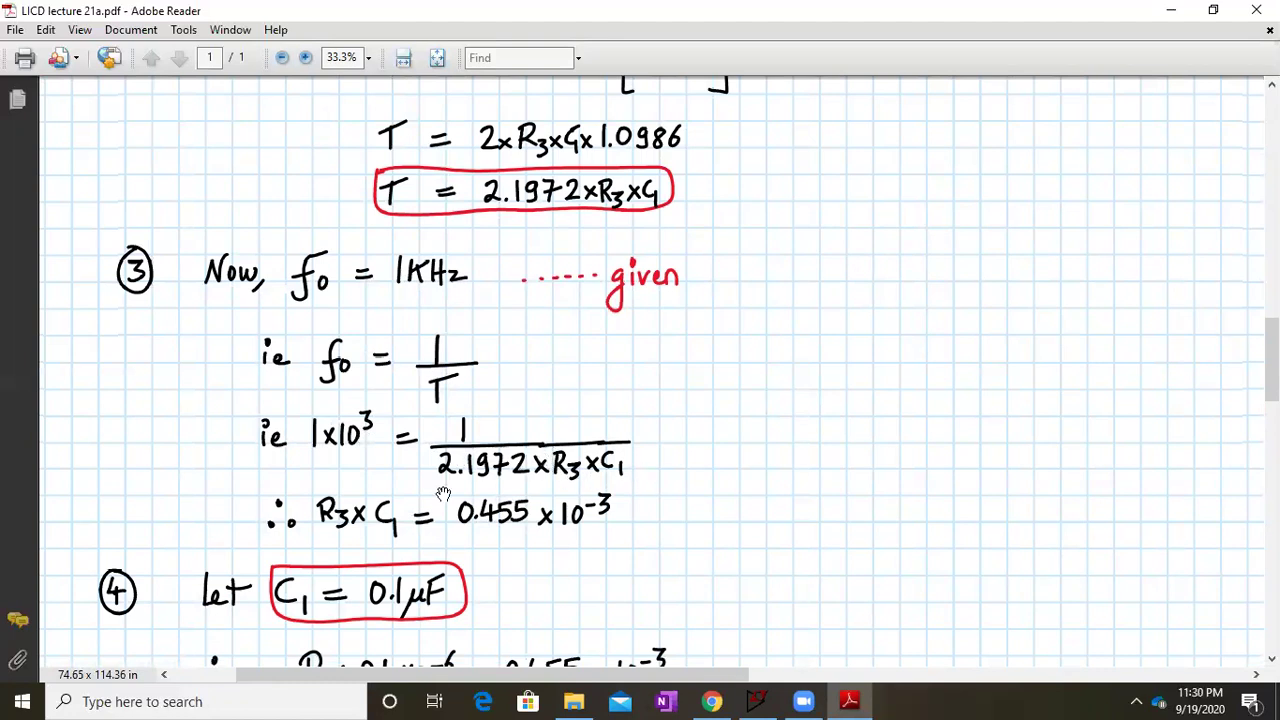
pyautogui.moveTo(796, 513); pyautogui.dragTo(782, 390)
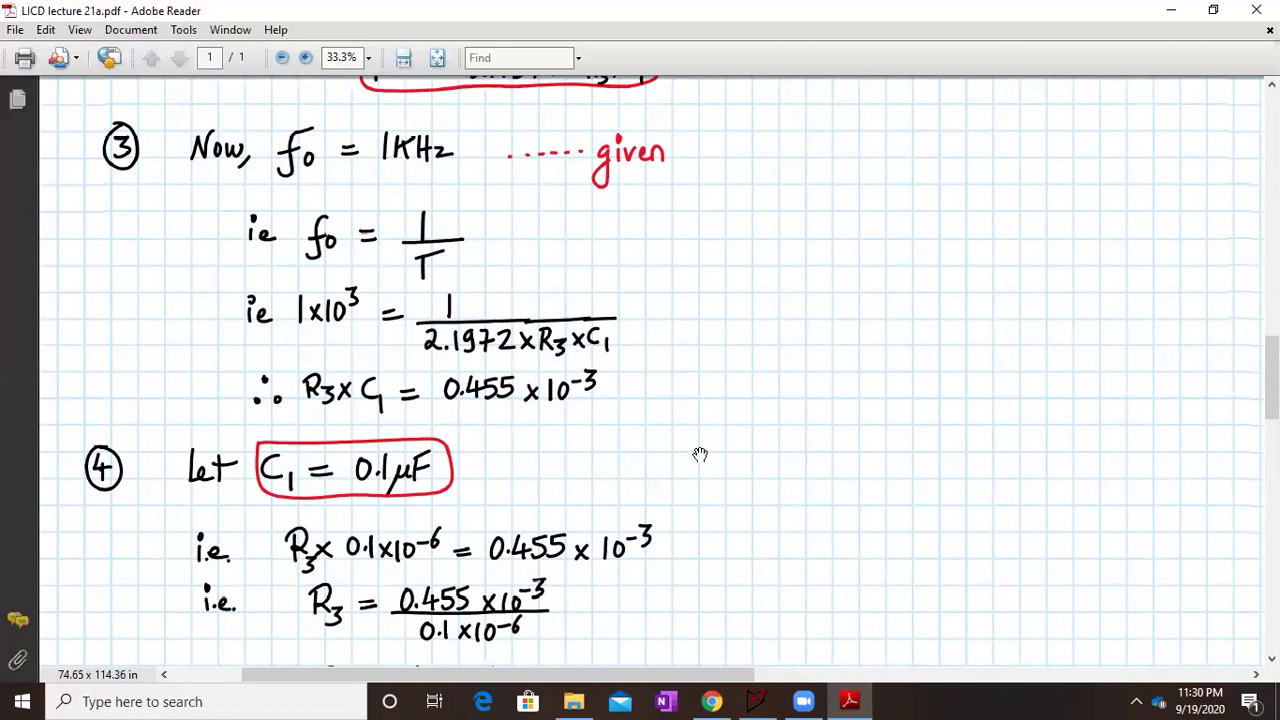
pyautogui.moveTo(700, 451); pyautogui.dragTo(711, 233)
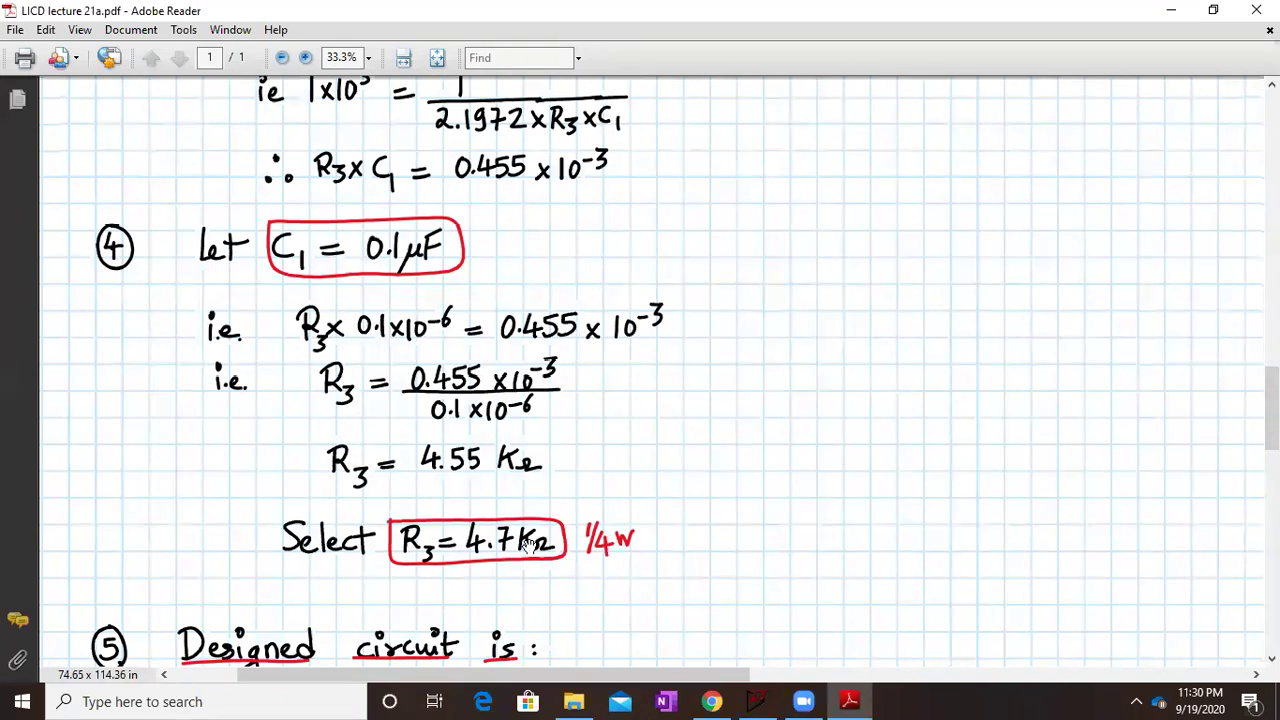
pyautogui.moveTo(797, 616); pyautogui.dragTo(798, 480)
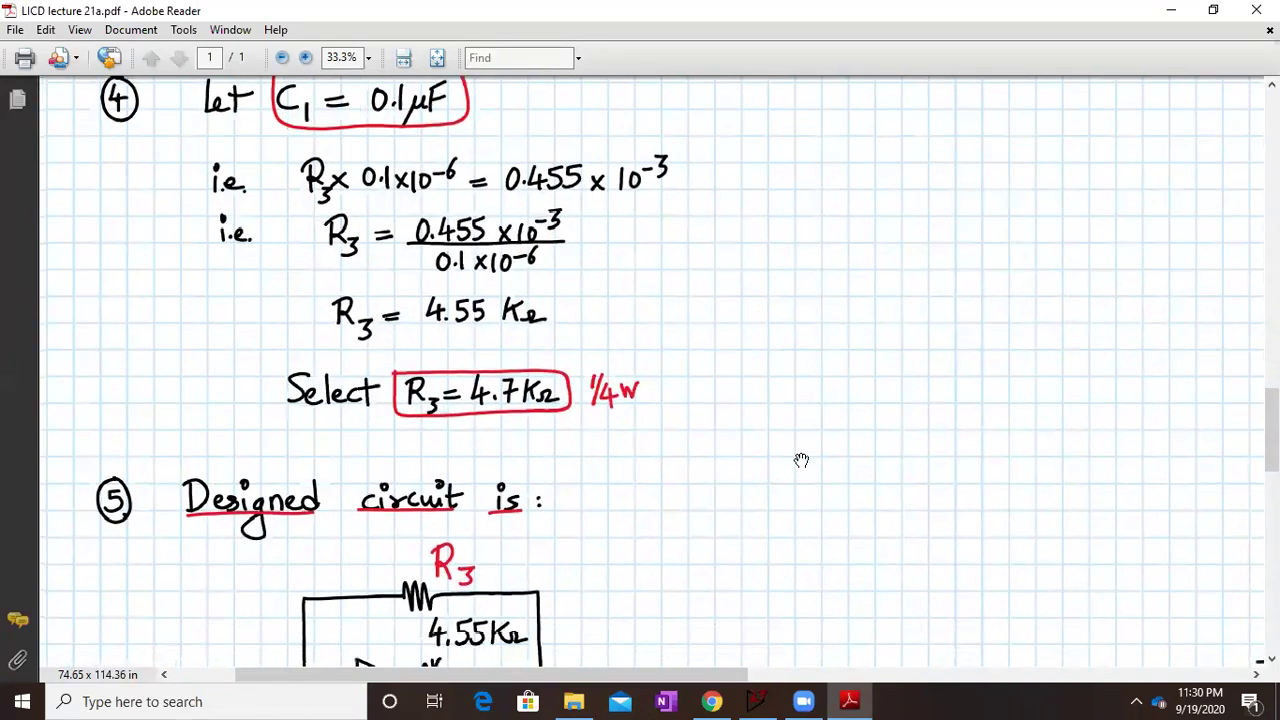
# - Examine the designed circuit with its component values and the note on the output's saturation limits
pyautogui.moveTo(971, 527); pyautogui.dragTo(985, 282)
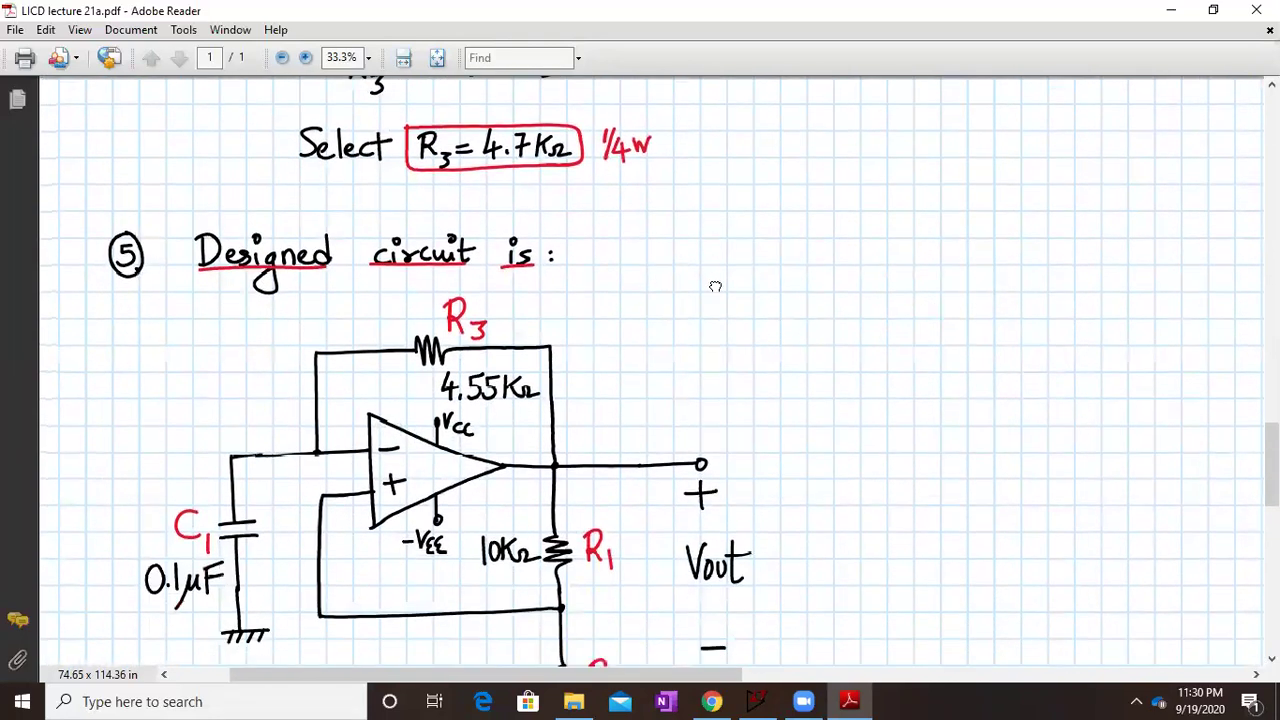
pyautogui.scroll(5, 714, 300)
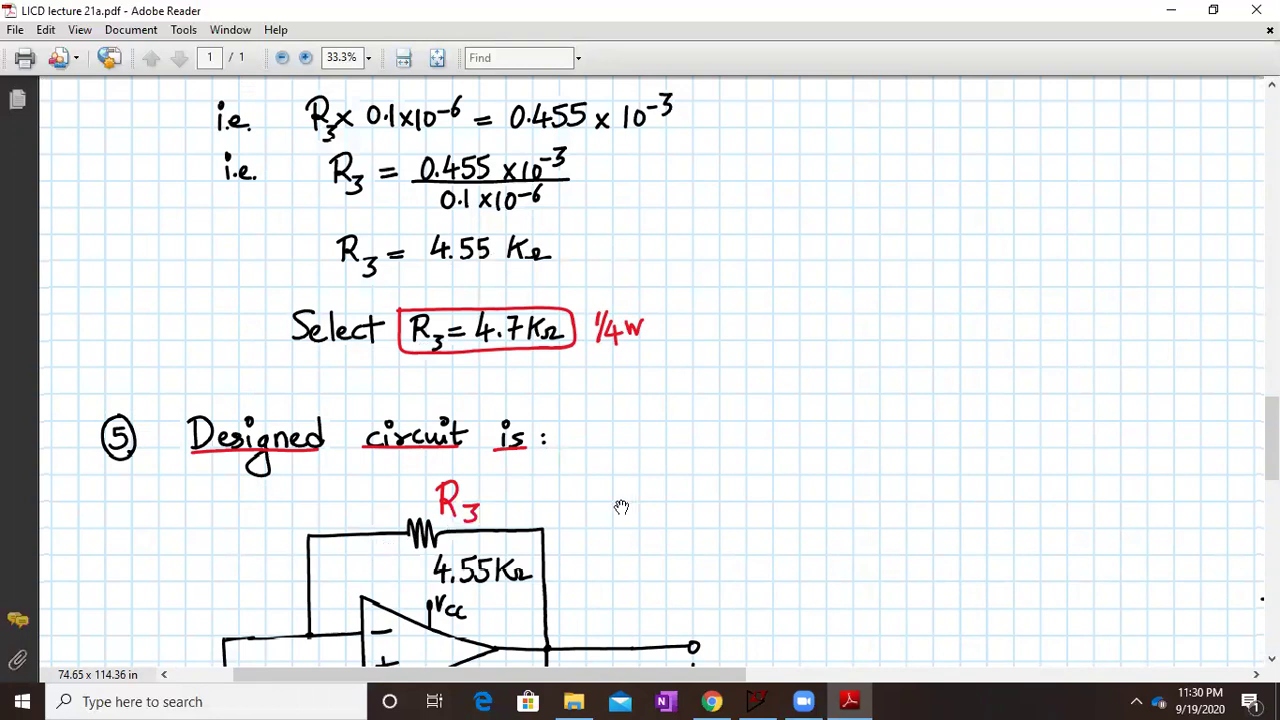
pyautogui.scroll(-5, 794, 483)
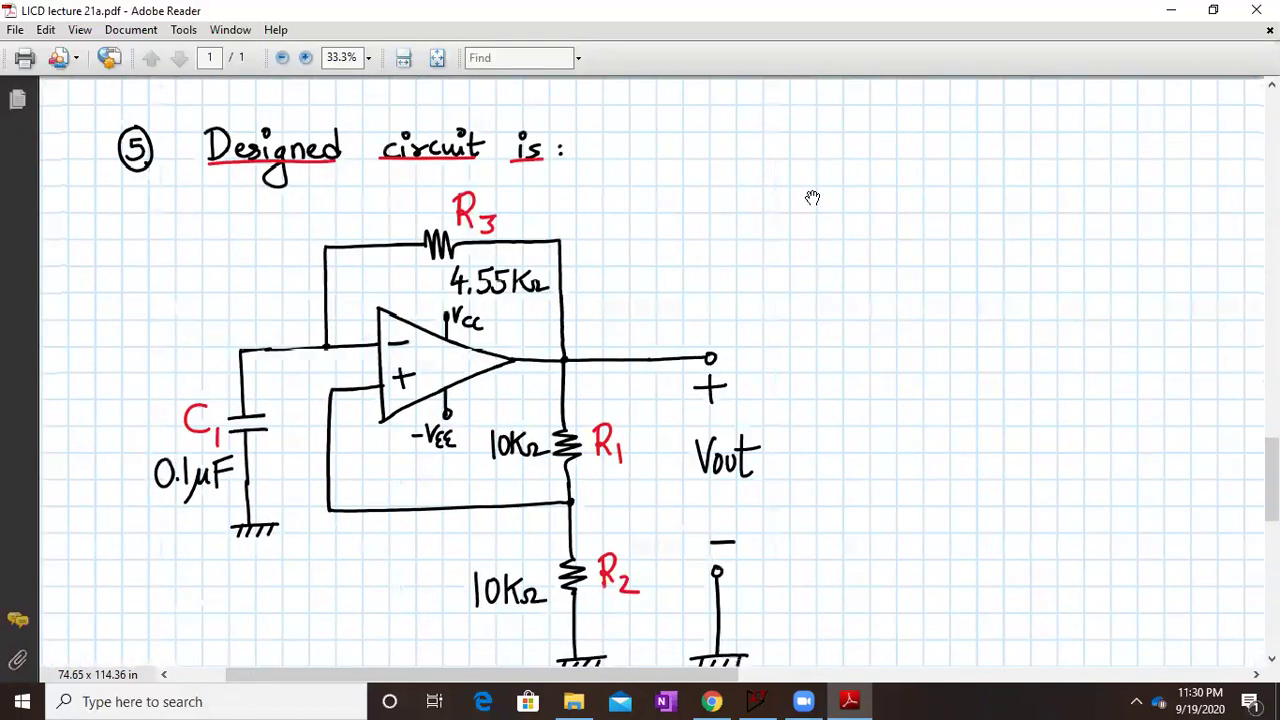
pyautogui.moveTo(851, 371); pyautogui.dragTo(810, 334)
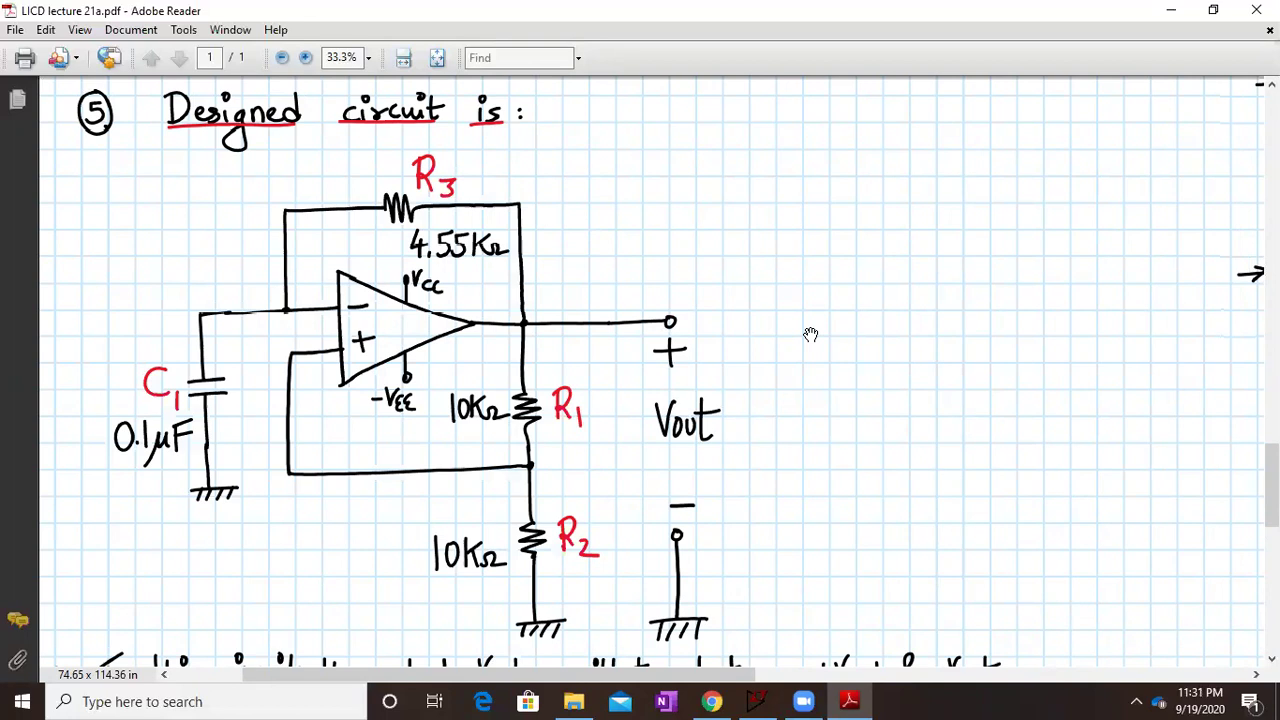
pyautogui.scroll(-6, 810, 334)
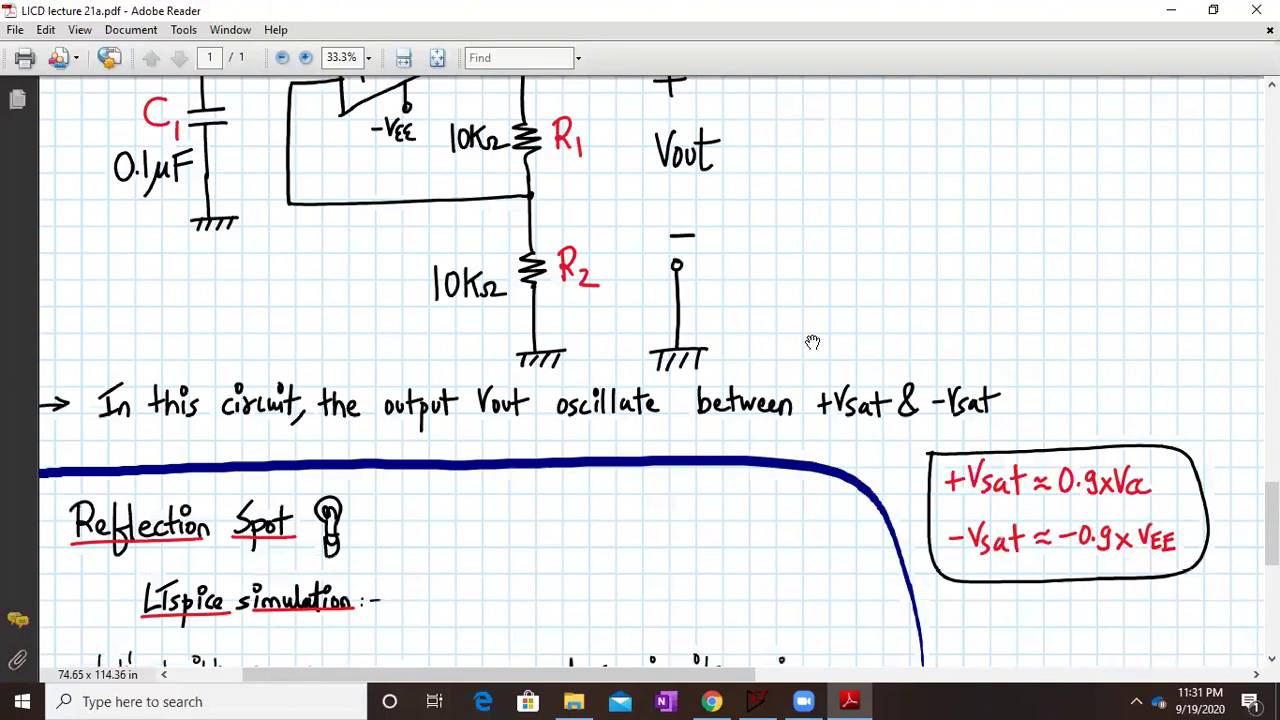
# - Read the LTspice simulation task with its design values and check them against the designed circuit
pyautogui.moveTo(659, 436); pyautogui.dragTo(666, 309)
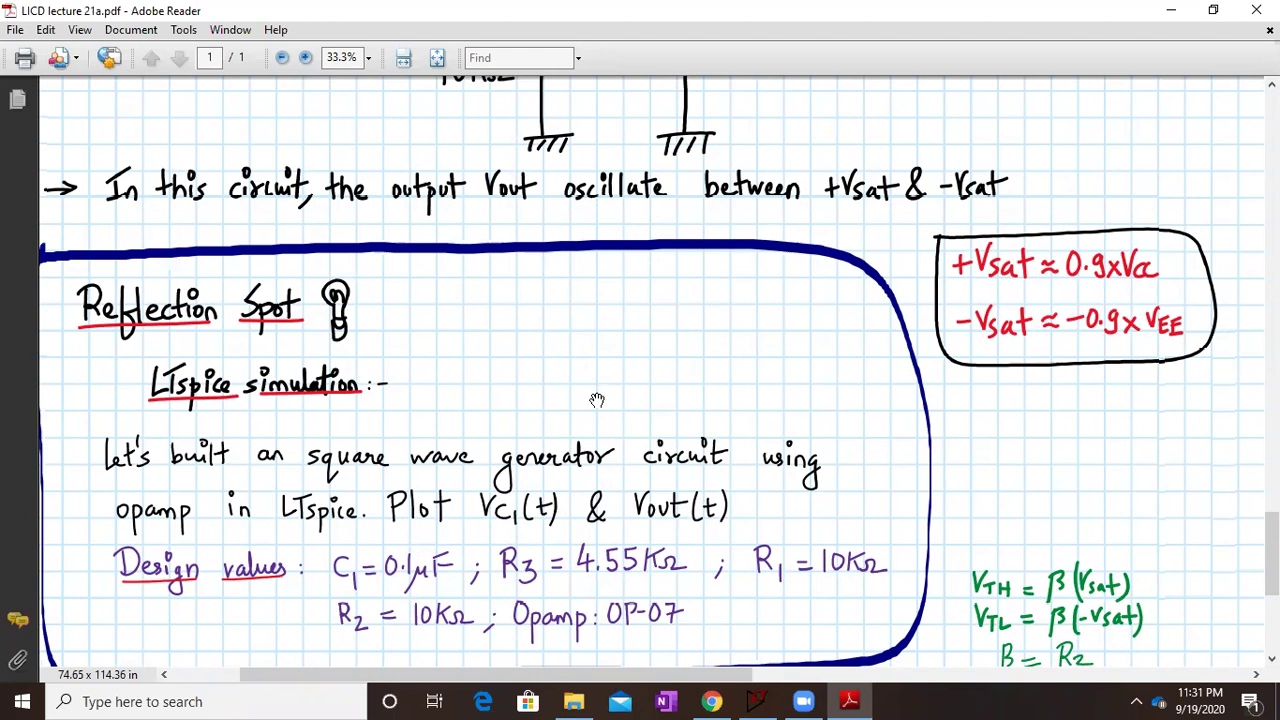
pyautogui.moveTo(558, 451); pyautogui.dragTo(633, 370)
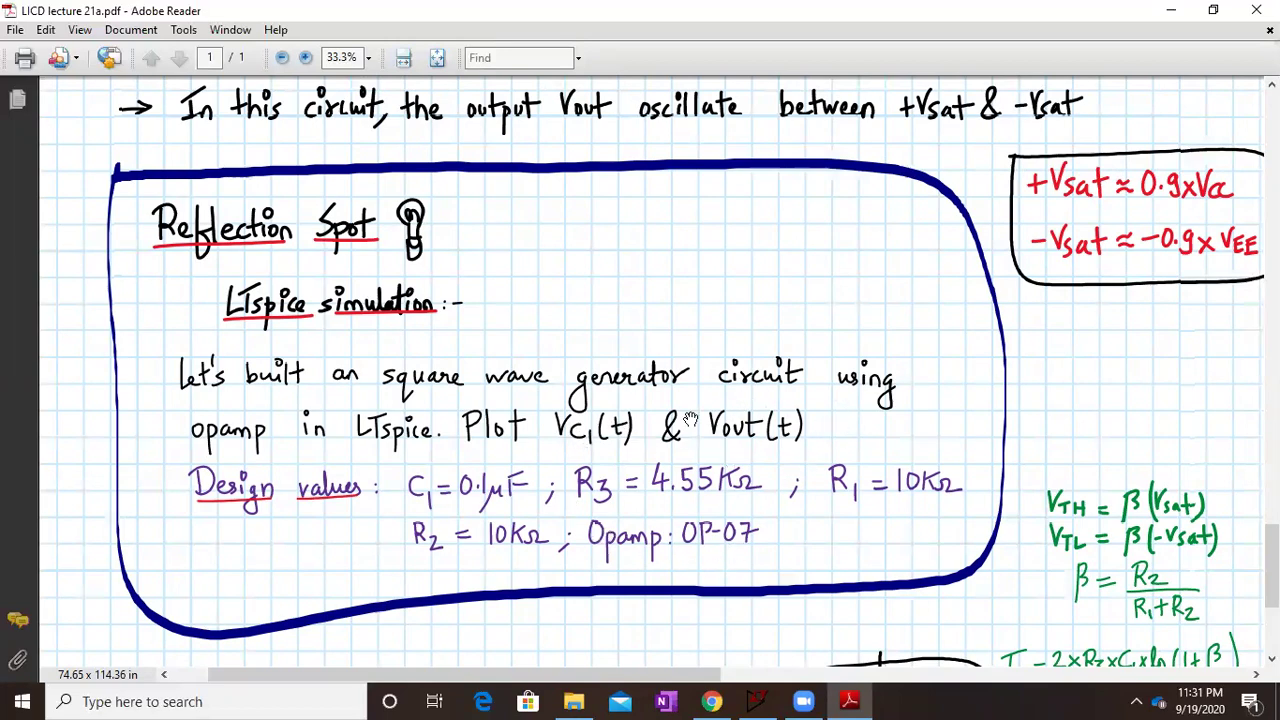
pyautogui.scroll(-15, 690, 290)
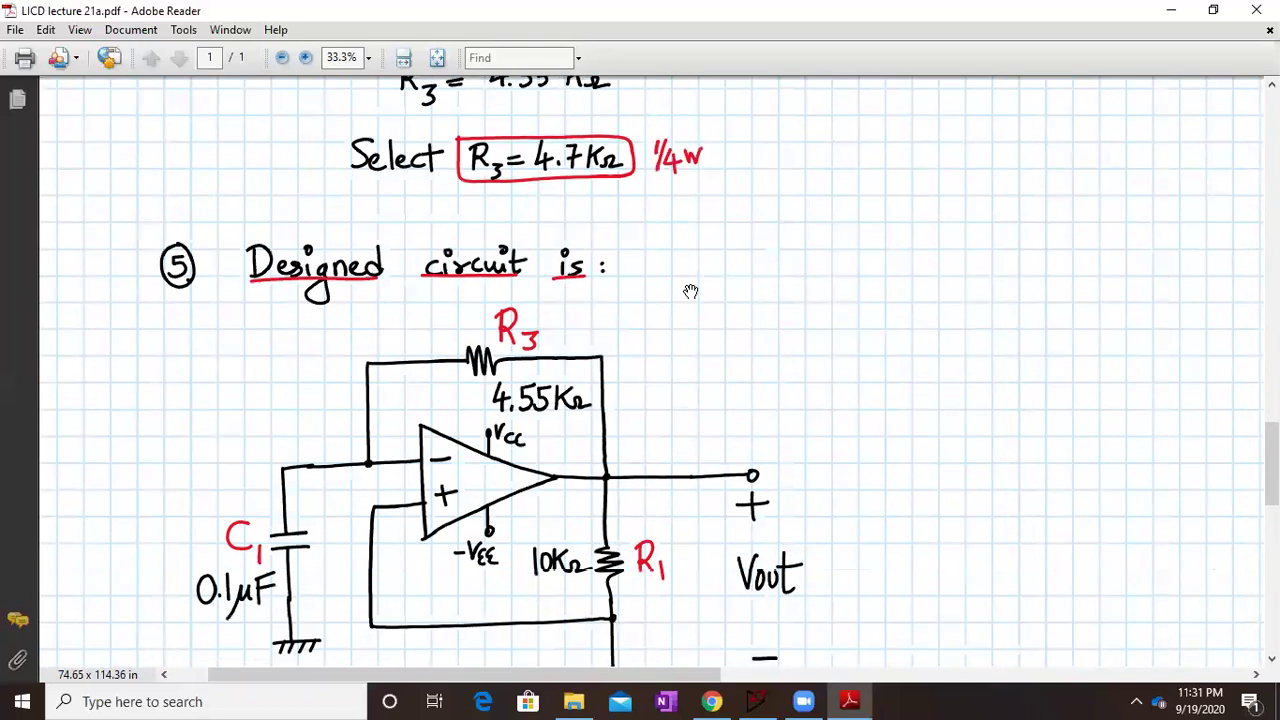
pyautogui.scroll(-5, 690, 291)
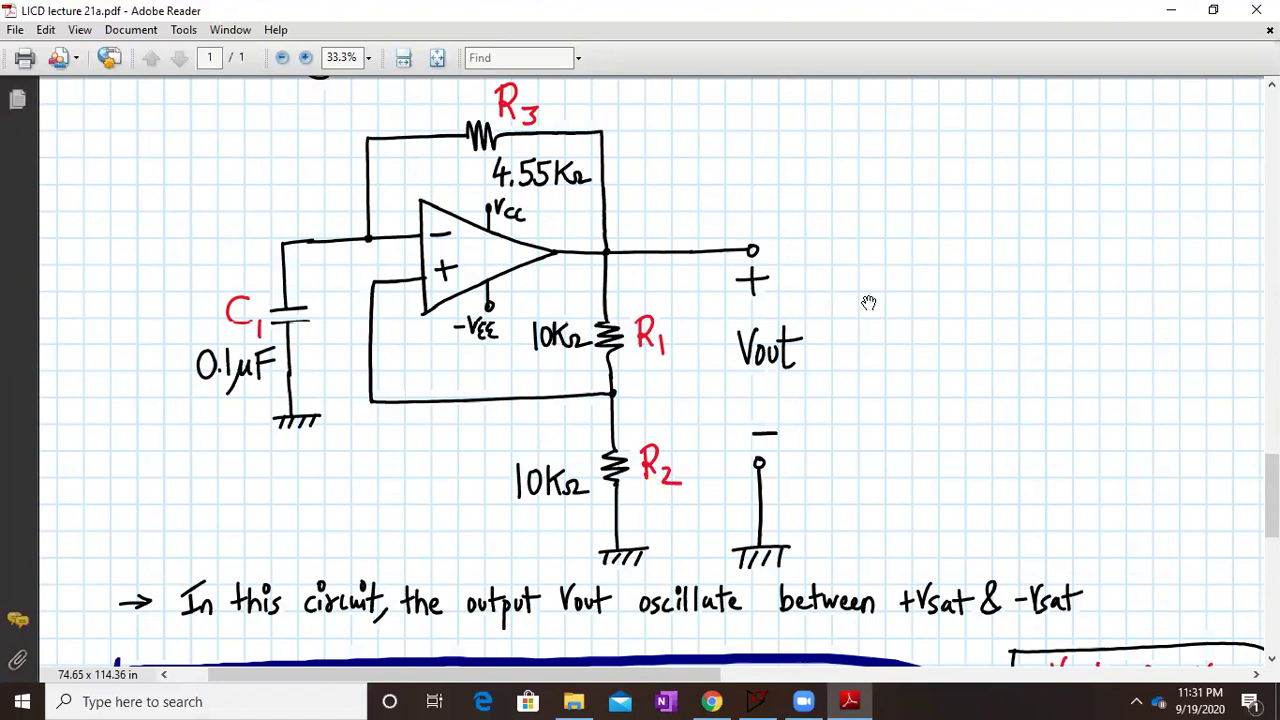
# - Review the table of calculated and simulated parameters, and restore the PDF window to its smaller size to expose the desktop
pyautogui.scroll(-13, 869, 303)
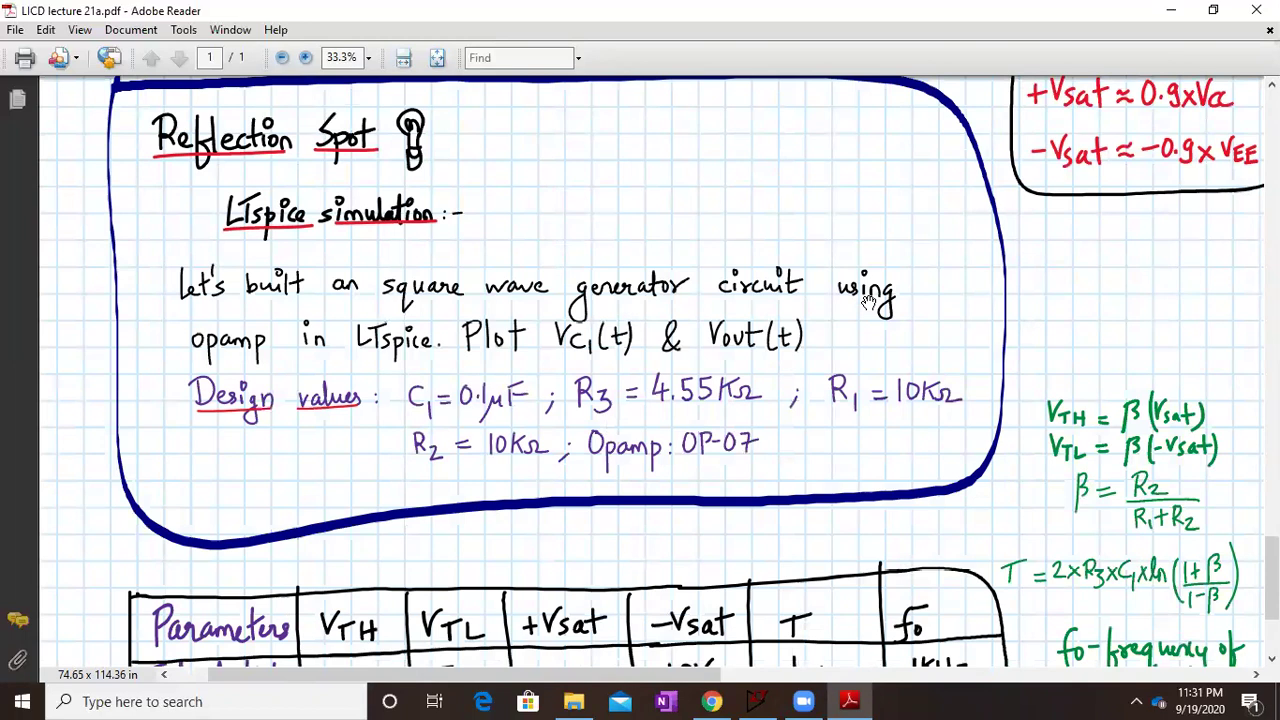
pyautogui.scroll(-5, 869, 303)
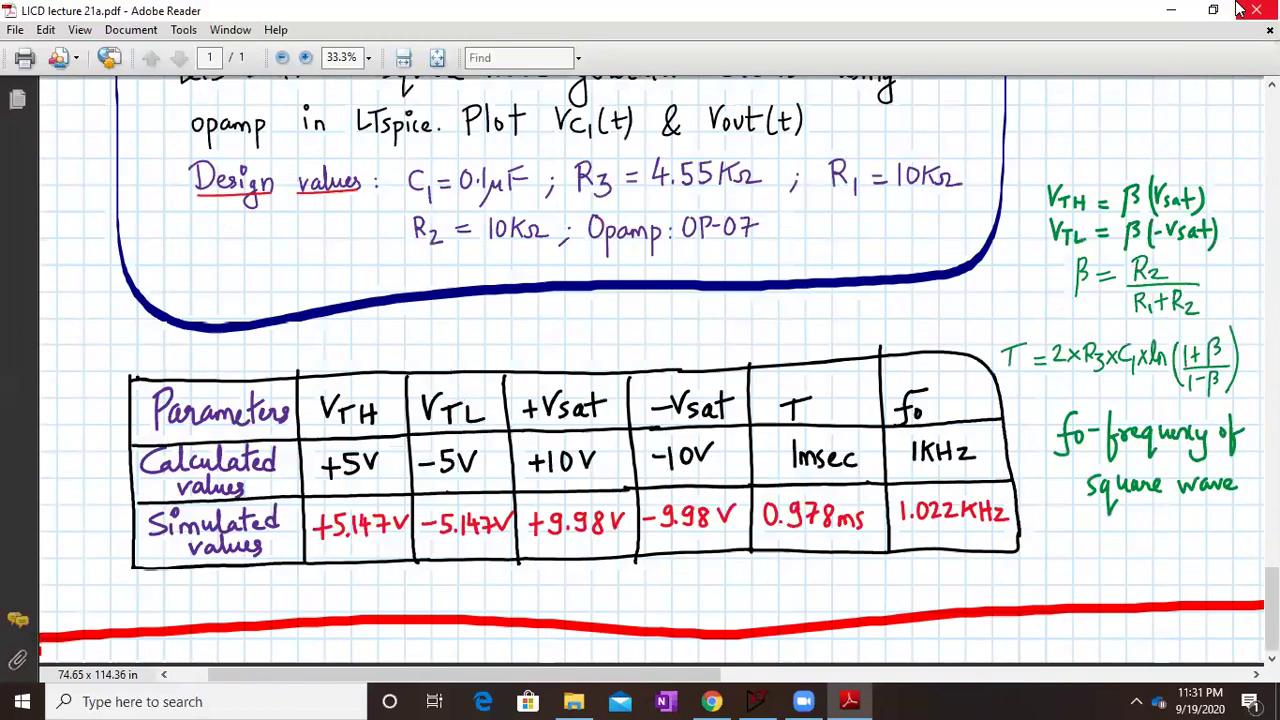
pyautogui.click(1213, 9)
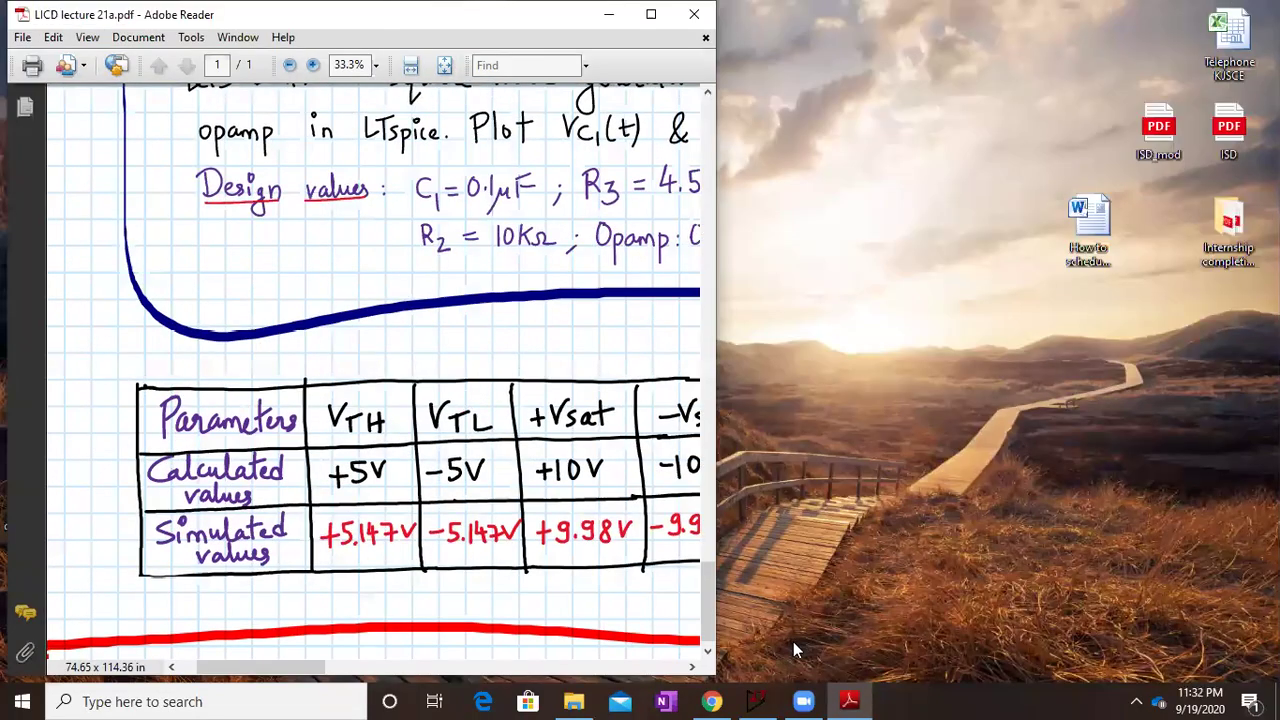
# - Switch to LTspice and examine the OP07 low-speed astable multivibrator schematic with its component values and supplies
pyautogui.click(757, 701)
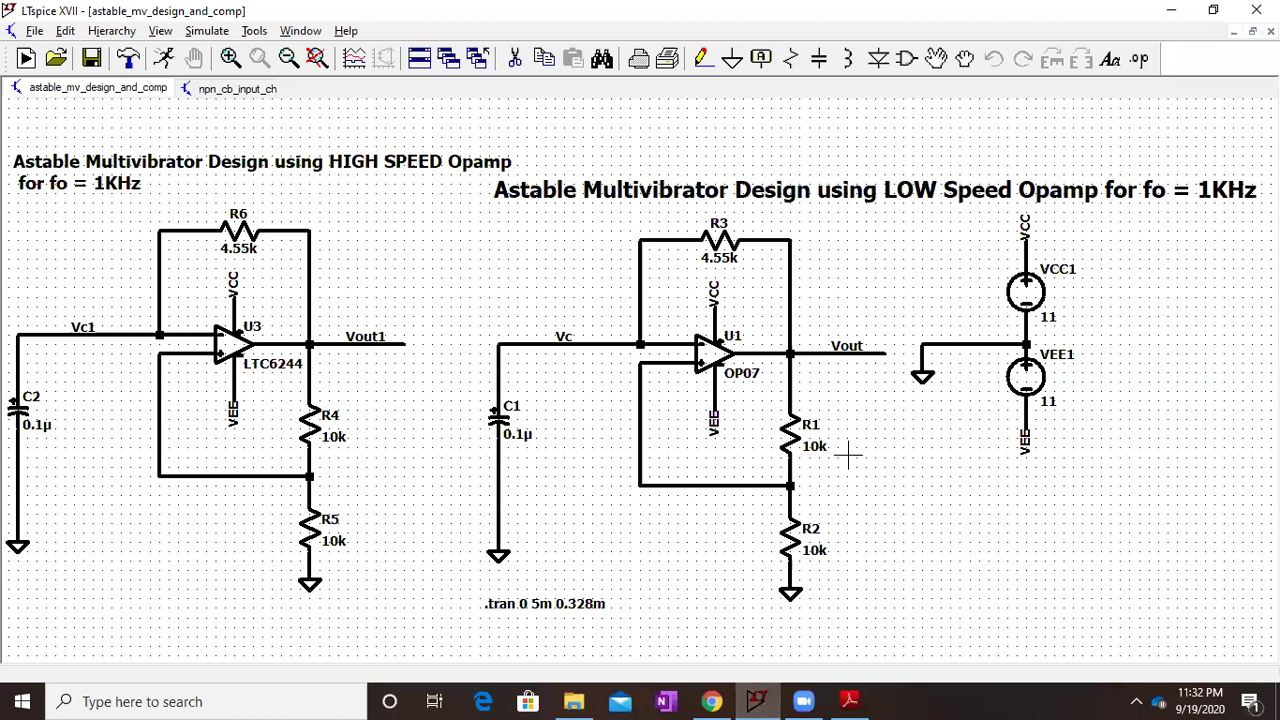
pyautogui.scroll(1, 848, 457)
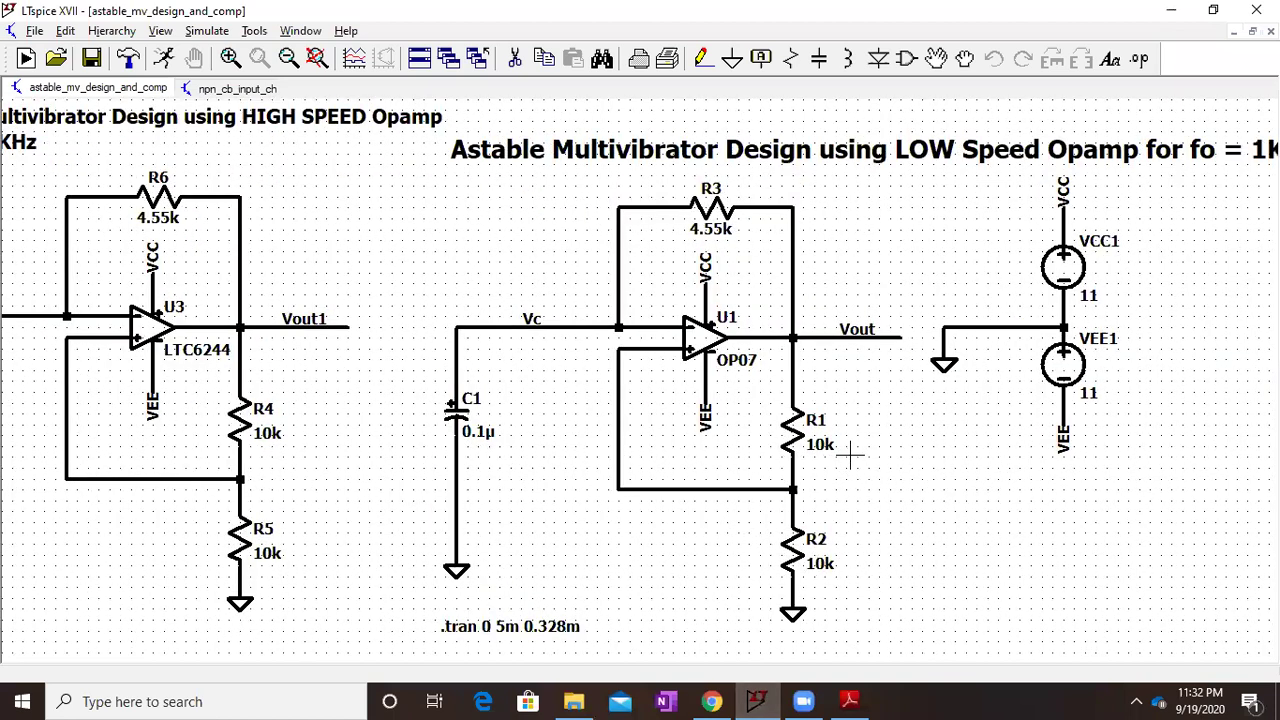
pyautogui.scroll(1, 848, 457)
pyautogui.moveTo(1051, 528); pyautogui.dragTo(997, 543)
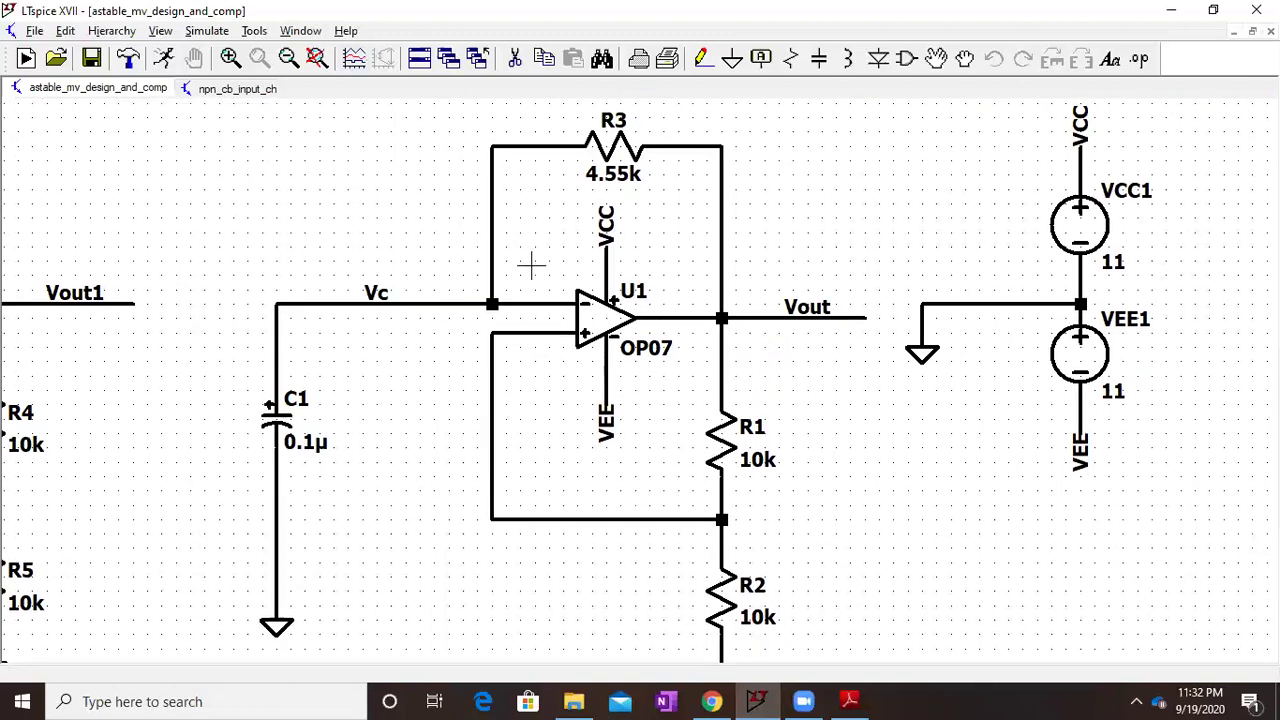
pyautogui.scroll(1, 531, 265)
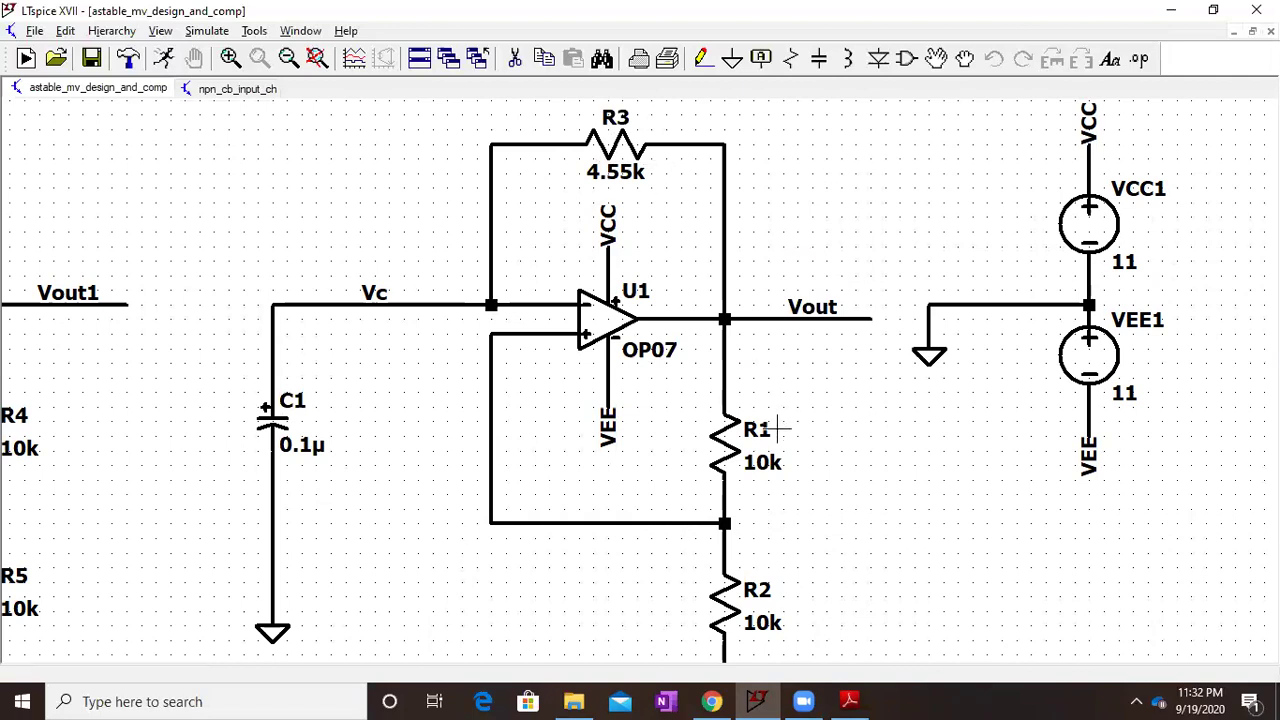
pyautogui.moveTo(877, 591)
pyautogui.mouseDown()
pyautogui.moveTo(874, 534)
pyautogui.moveTo(876, 588)
pyautogui.mouseUp()
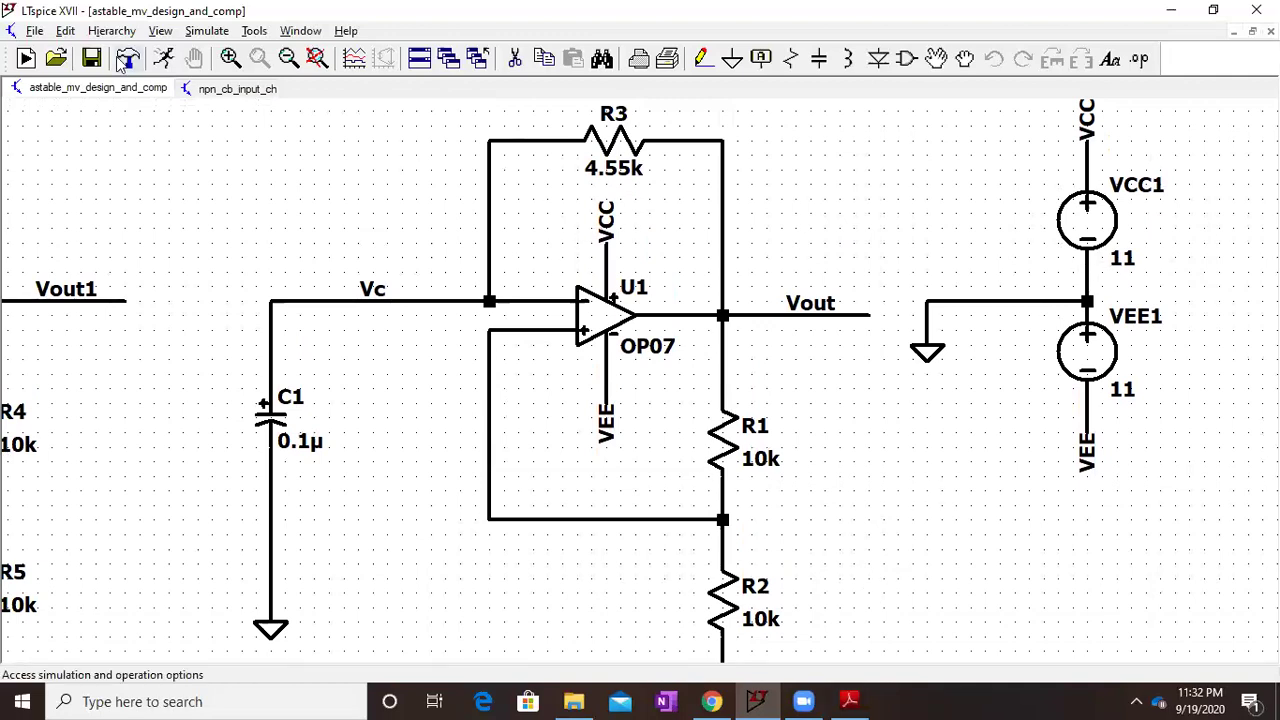
# - Run the simulation of astable_mv_design_and_comp, close the unrelated npn_cb_input_ch schematic, and maximize the astable schematic
pyautogui.click(196, 33)
pyautogui.click(222, 52)
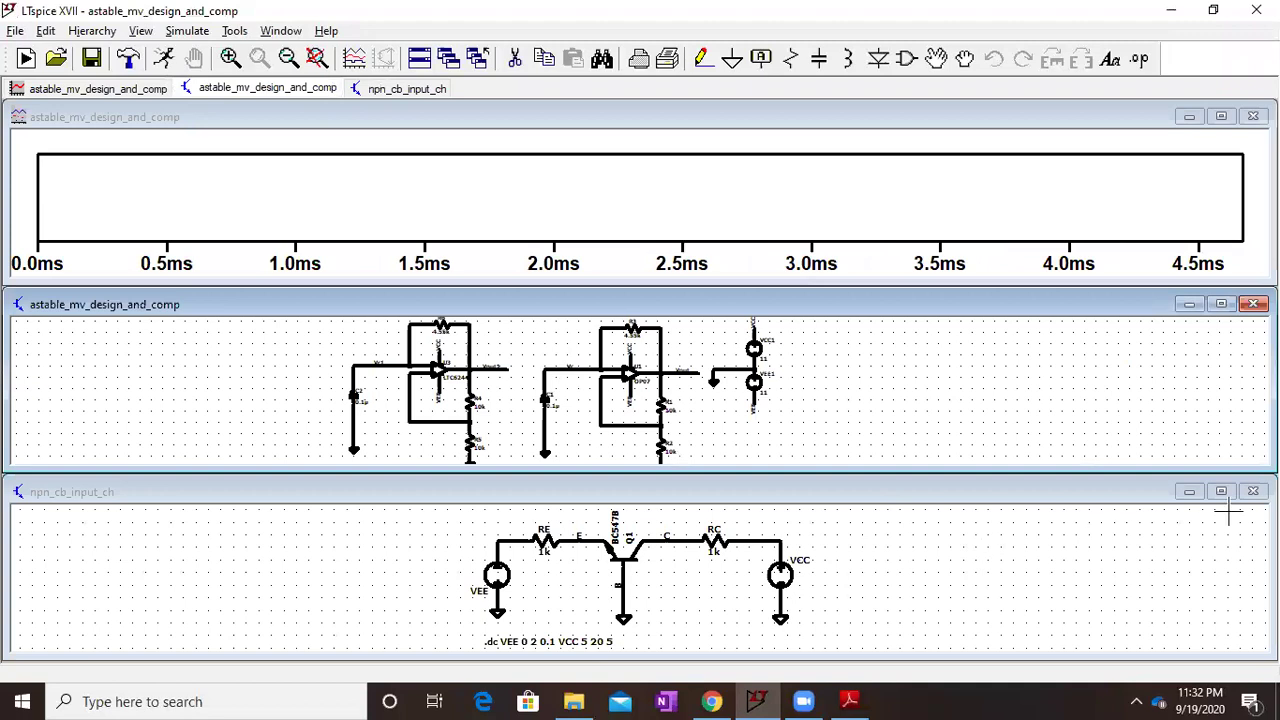
pyautogui.click(1253, 491)
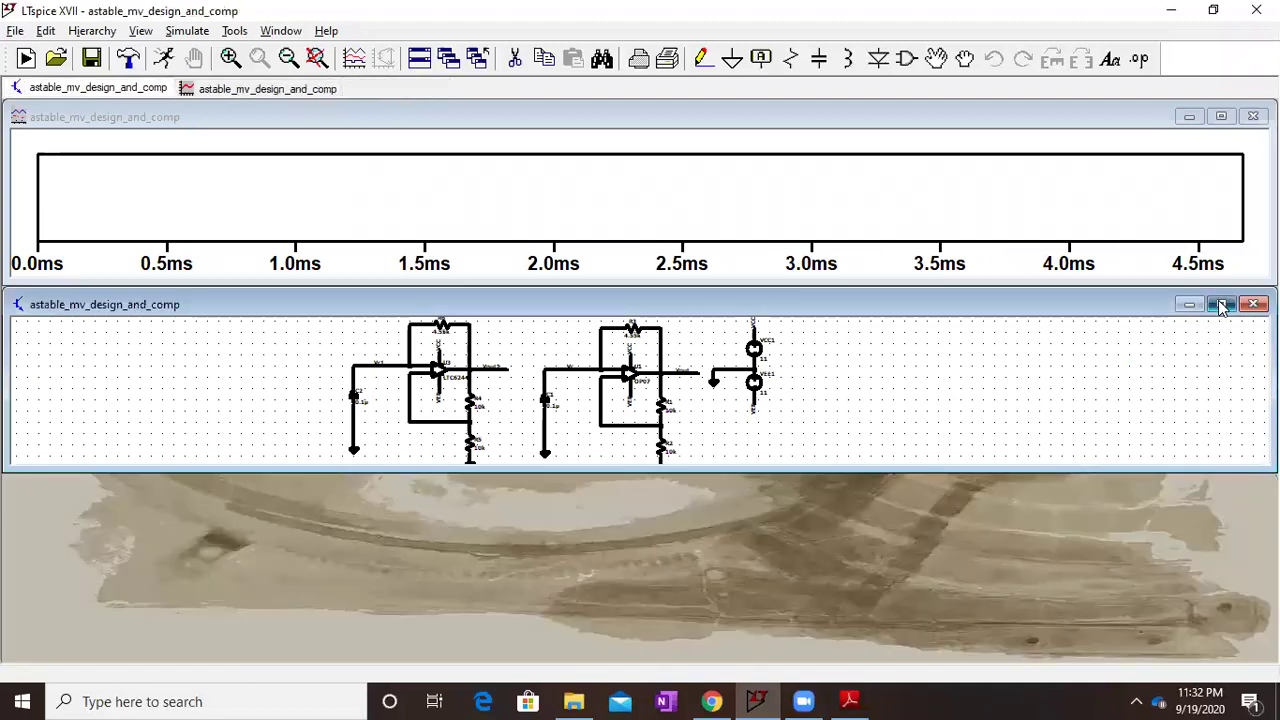
pyautogui.click(1221, 303)
# - Rerun the simulation, plot the Vc and Vout voltages of the OP07 circuit, and enlarge the waveform window
pyautogui.click(208, 31)
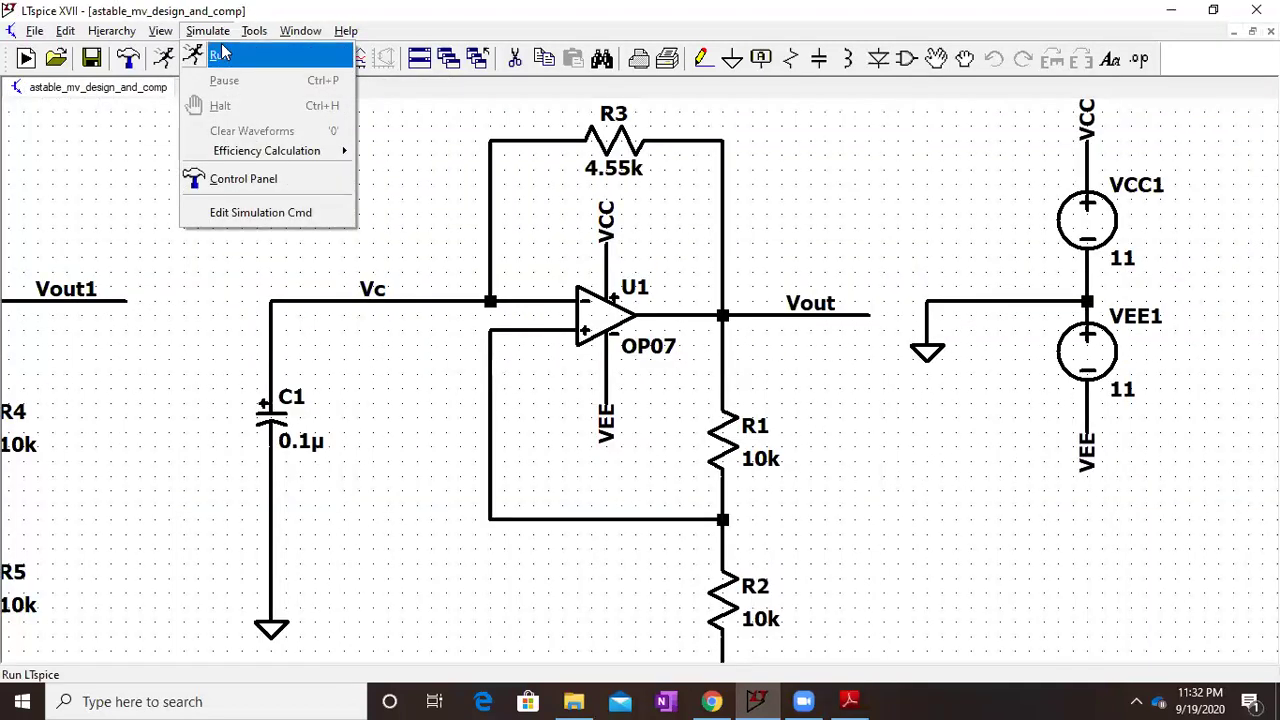
pyautogui.click(220, 55)
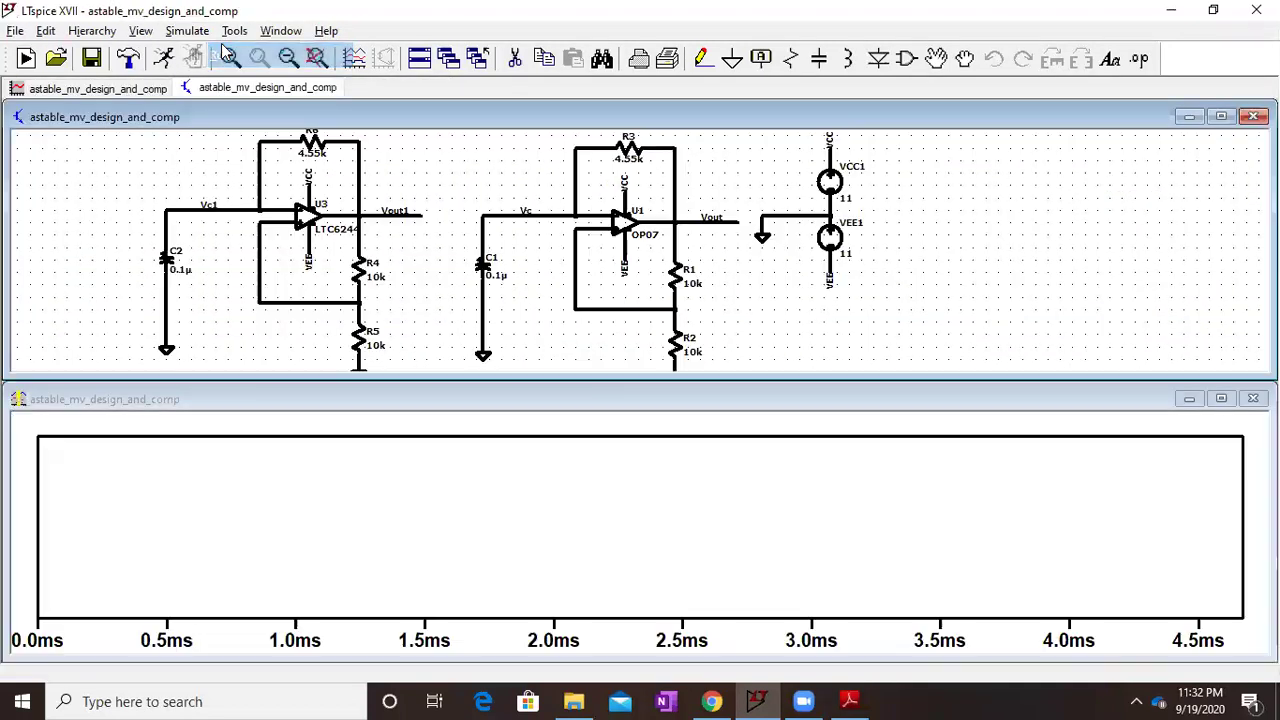
pyautogui.click(517, 214)
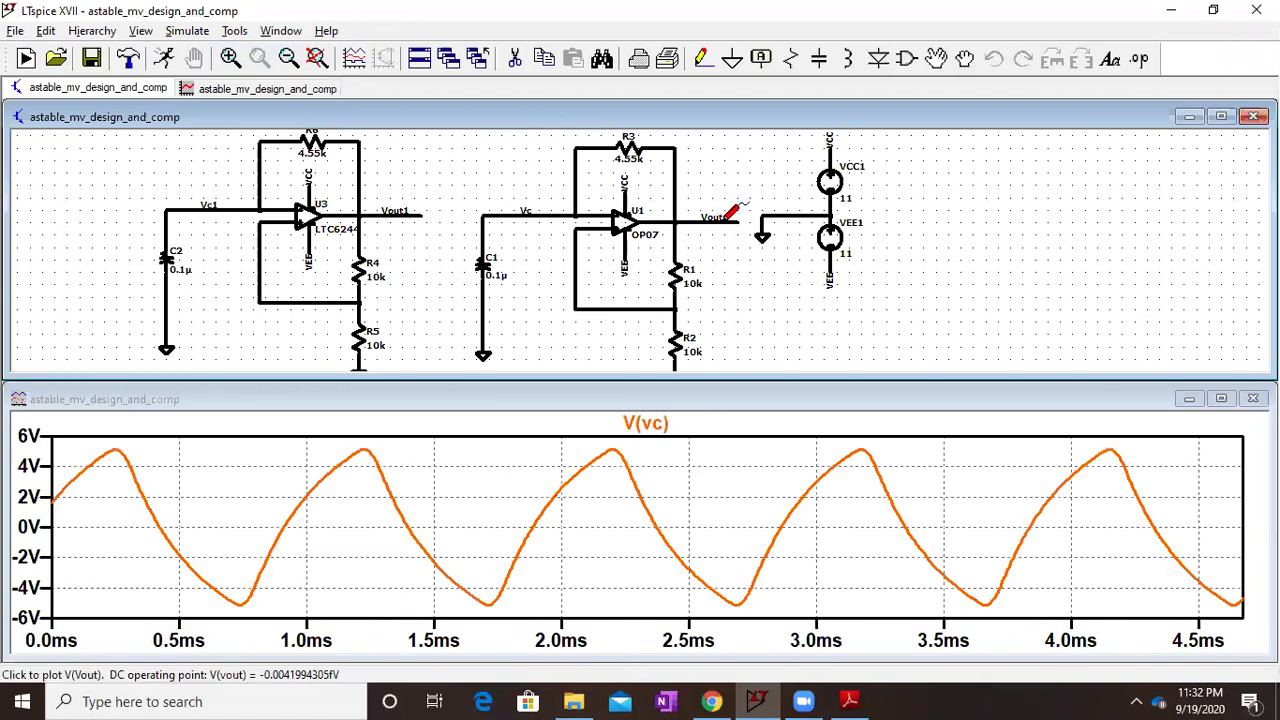
pyautogui.click(731, 217)
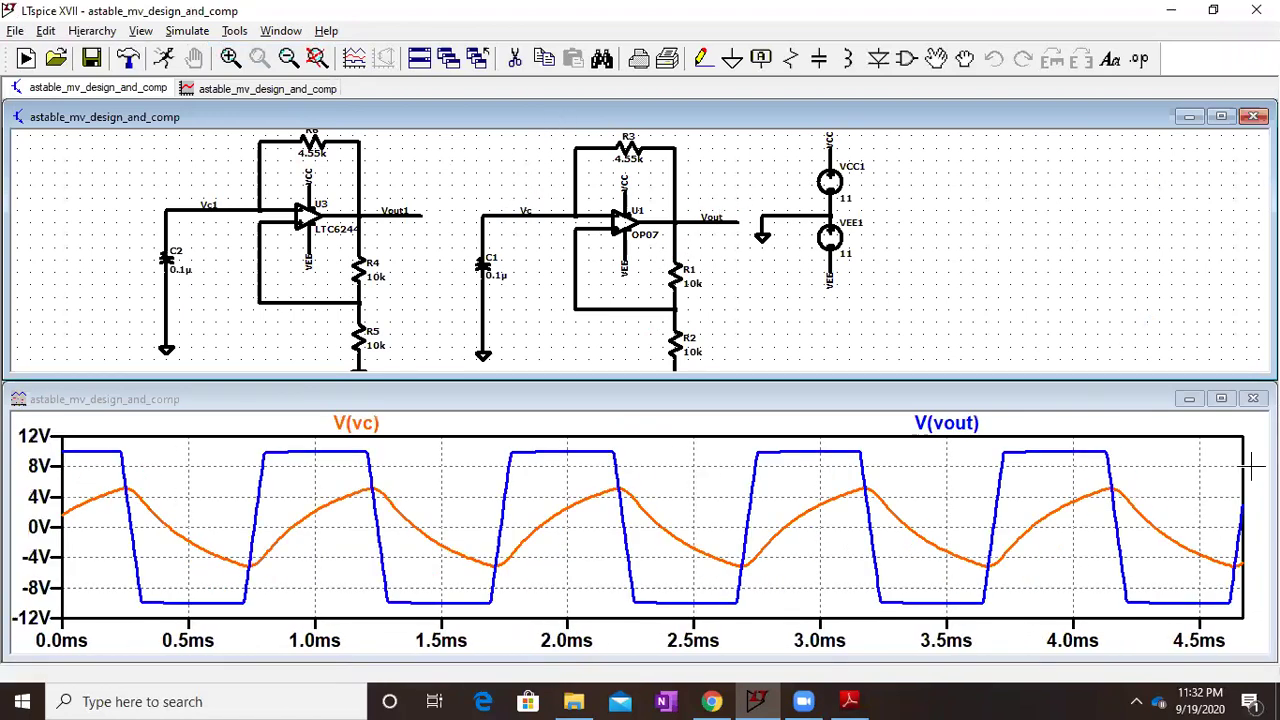
pyautogui.click(1221, 398)
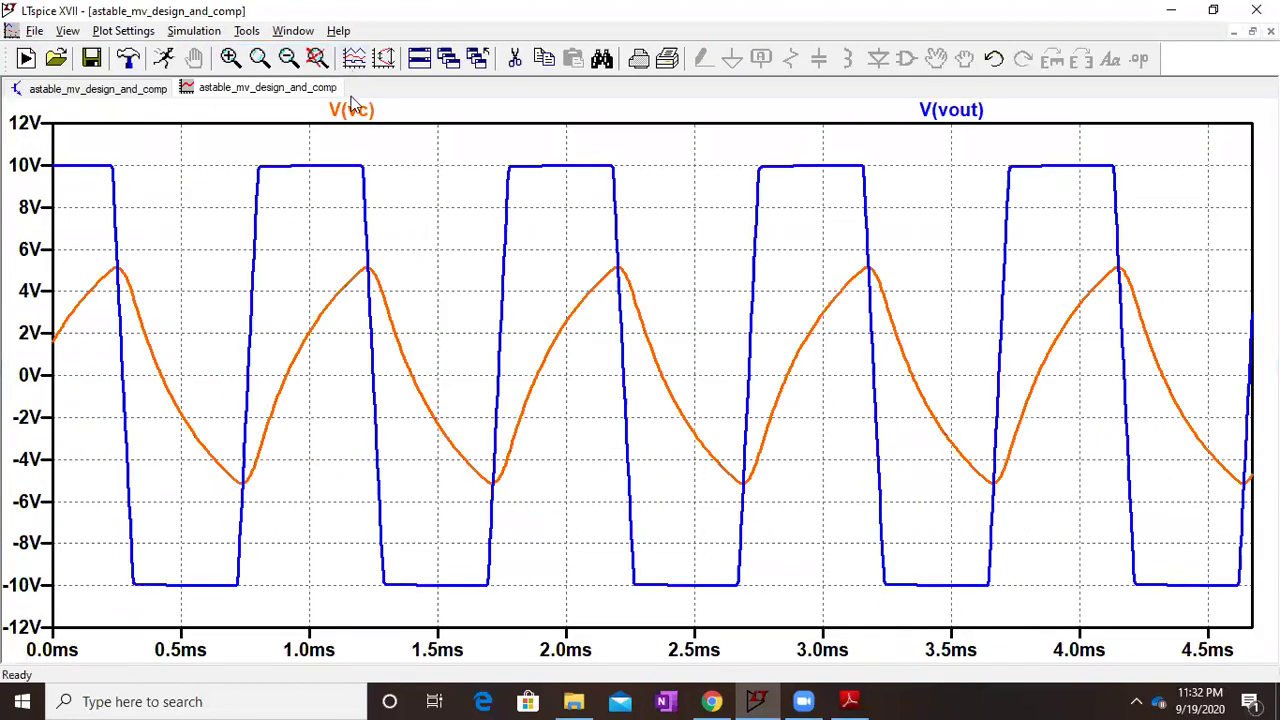
# - Arrange the lecture PDF and the LTspice plot side by side, and check the schematic's .tran directive before returning to the waveforms
pyautogui.doubleClick(422, 10)
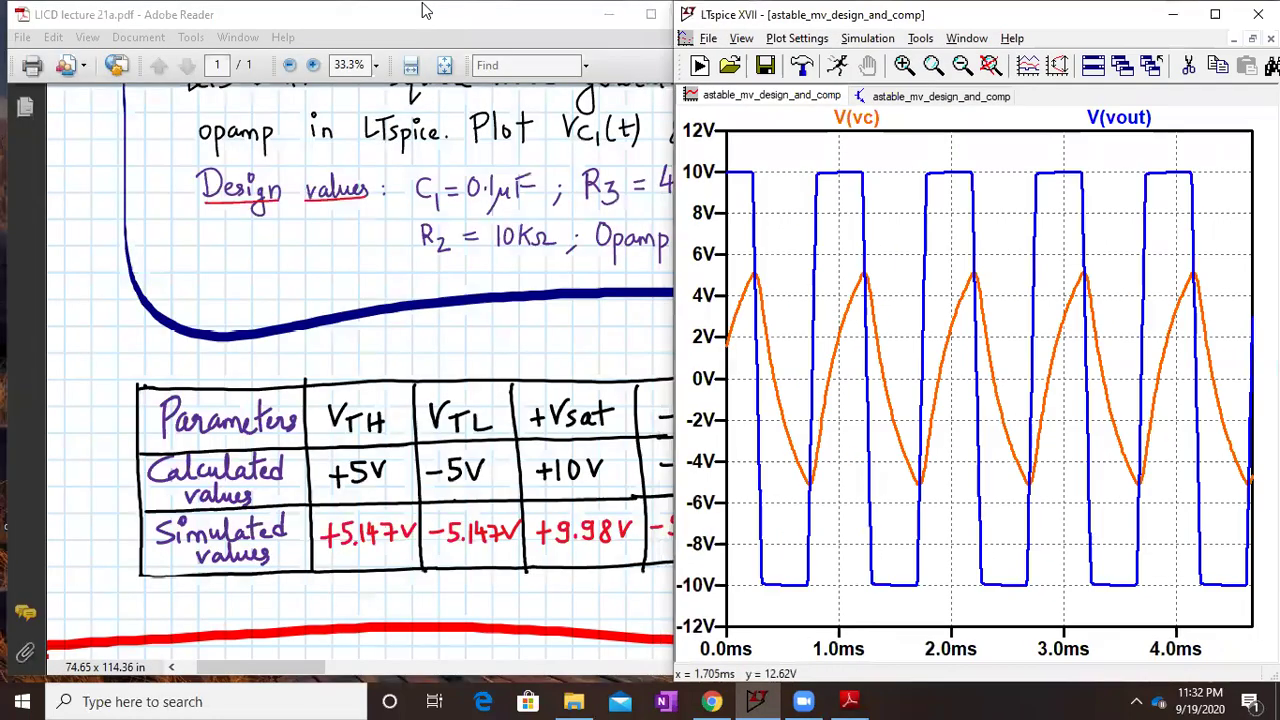
pyautogui.moveTo(421, 302); pyautogui.dragTo(334, 263)
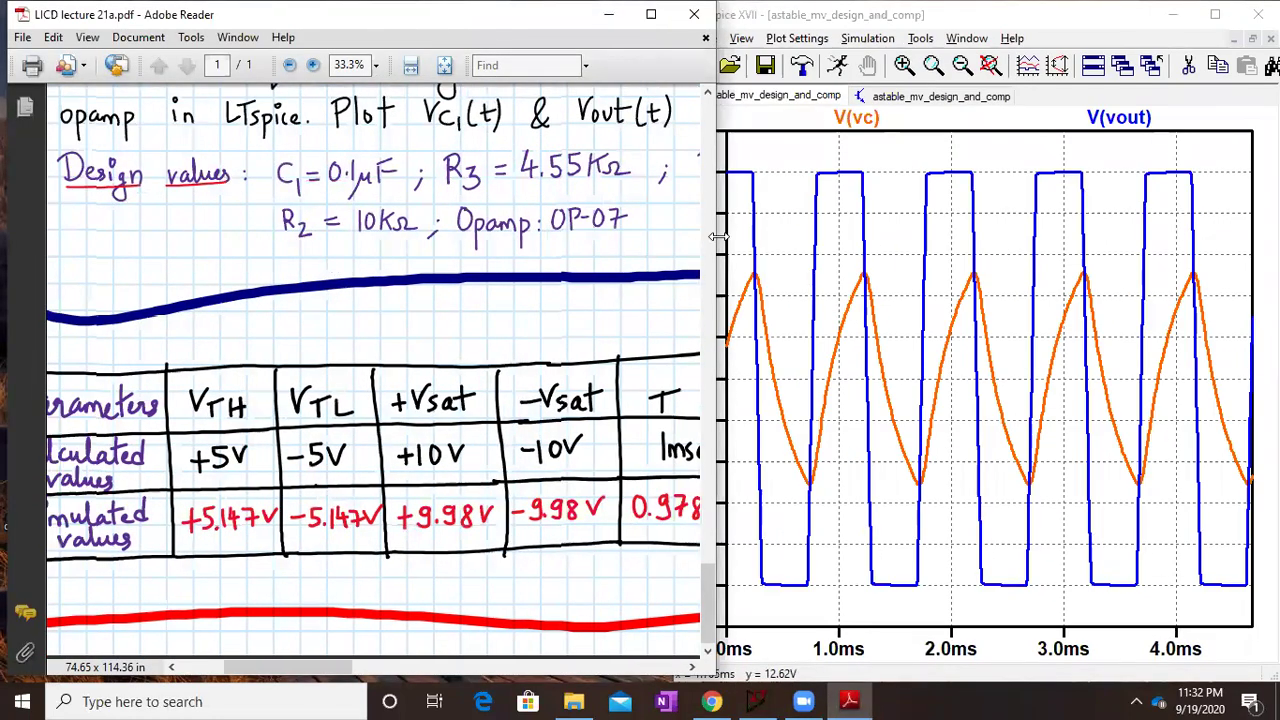
pyautogui.moveTo(717, 236); pyautogui.dragTo(514, 240)
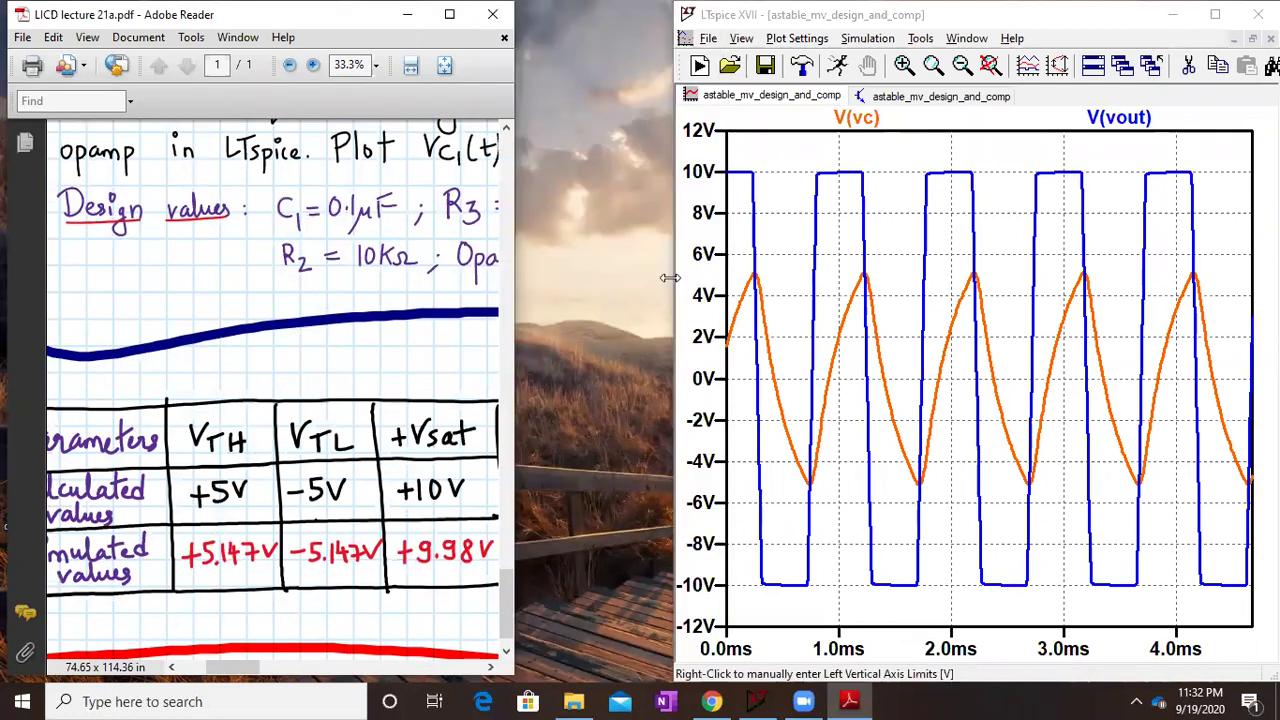
pyautogui.moveTo(669, 278); pyautogui.dragTo(503, 288)
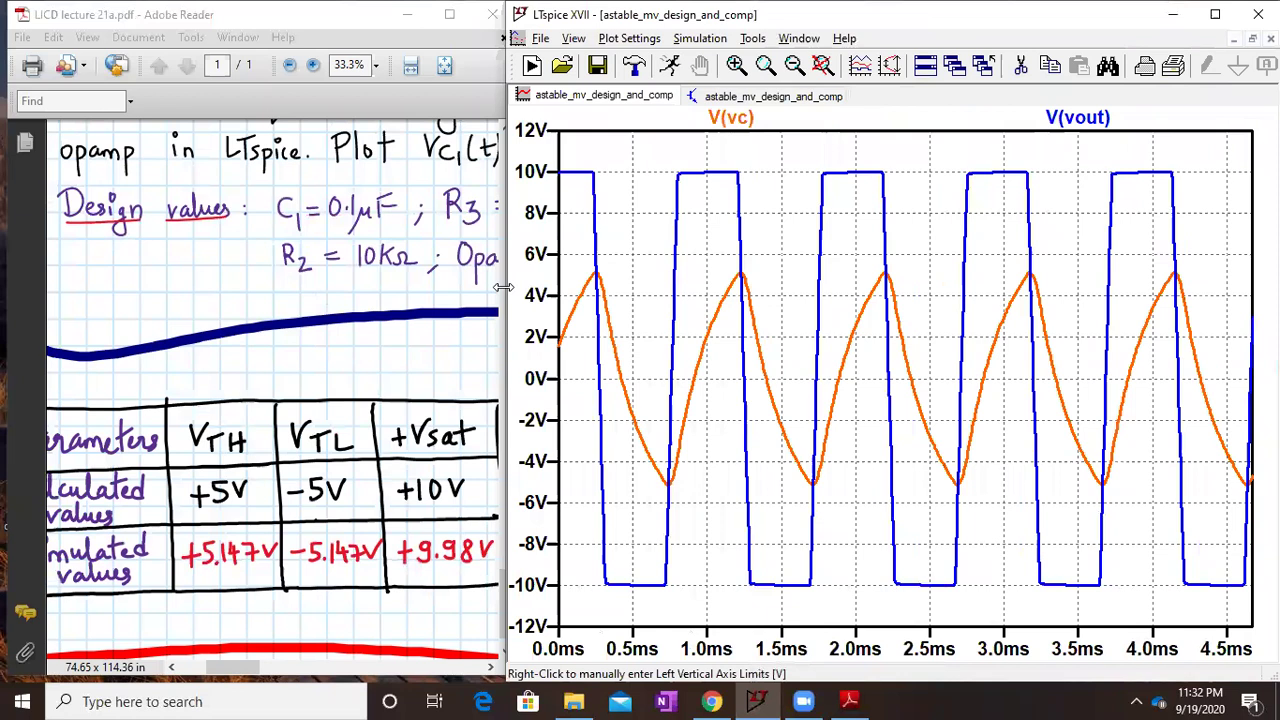
pyautogui.click(710, 96)
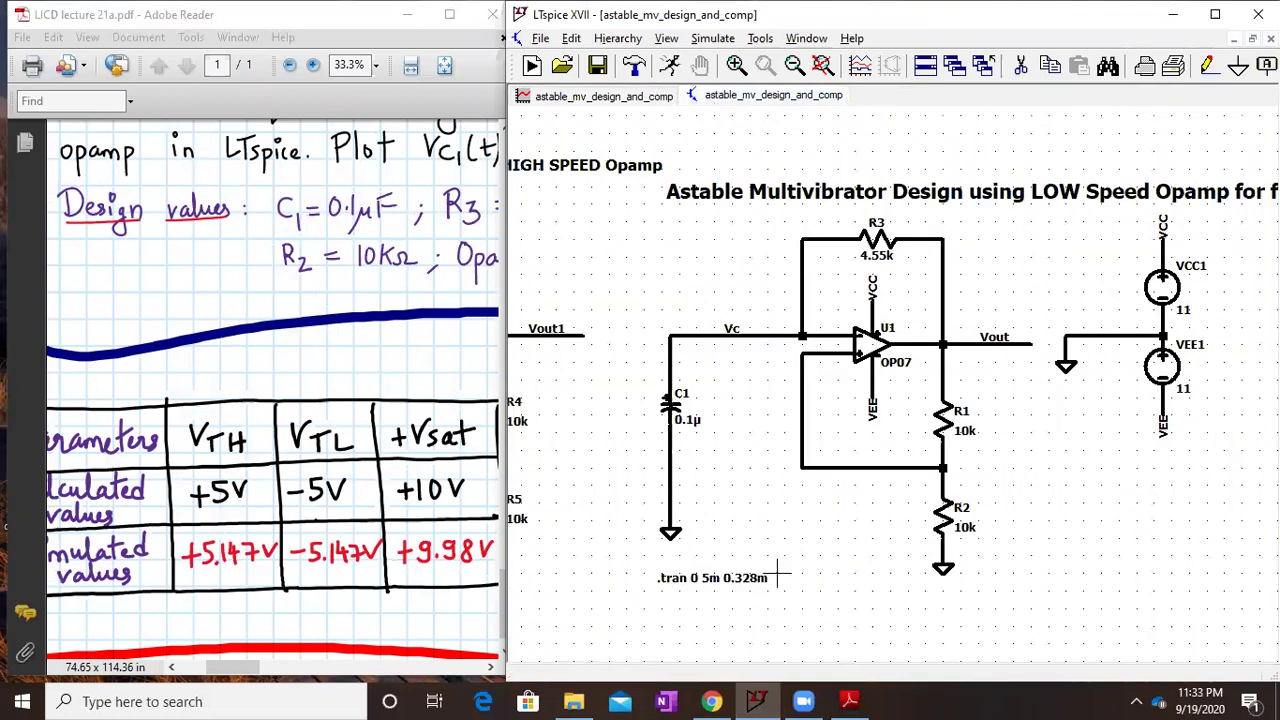
pyautogui.click(652, 98)
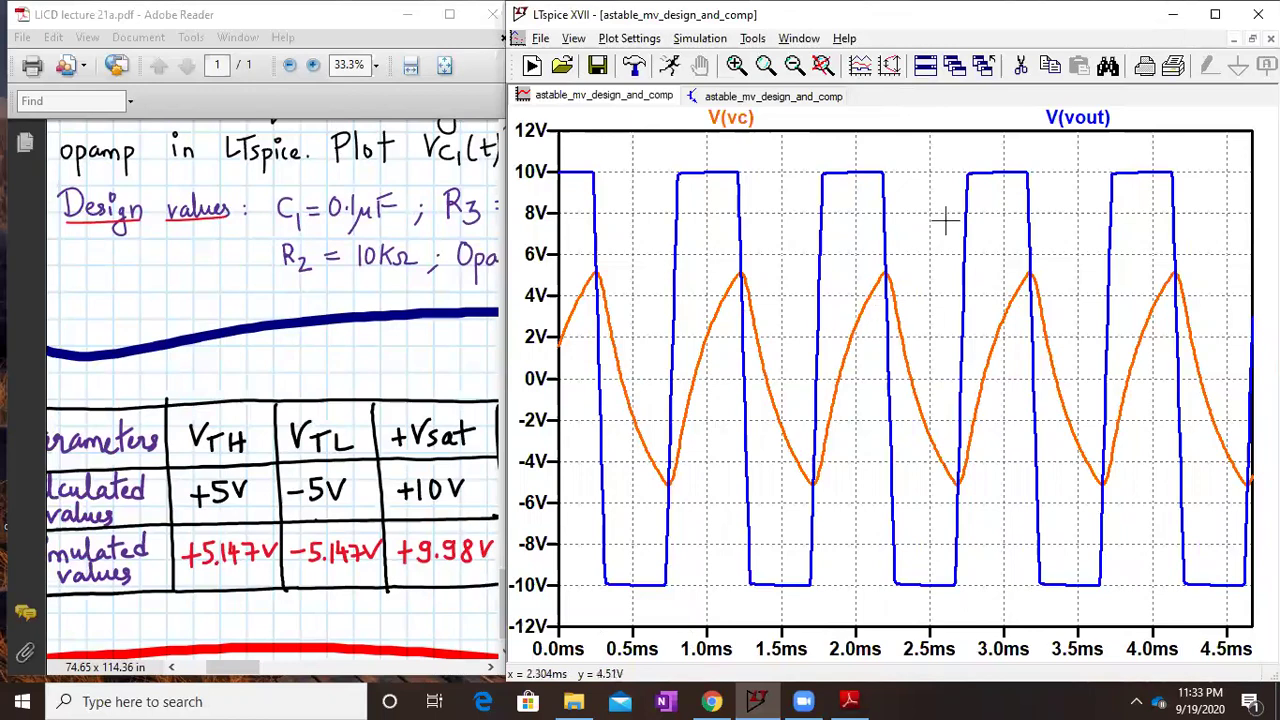
# - Review the PDF's table of calculated and simulated values and the formulas for the thresholds, period and frequency beside it
pyautogui.click(472, 413)
pyautogui.moveTo(472, 413); pyautogui.dragTo(348, 403)
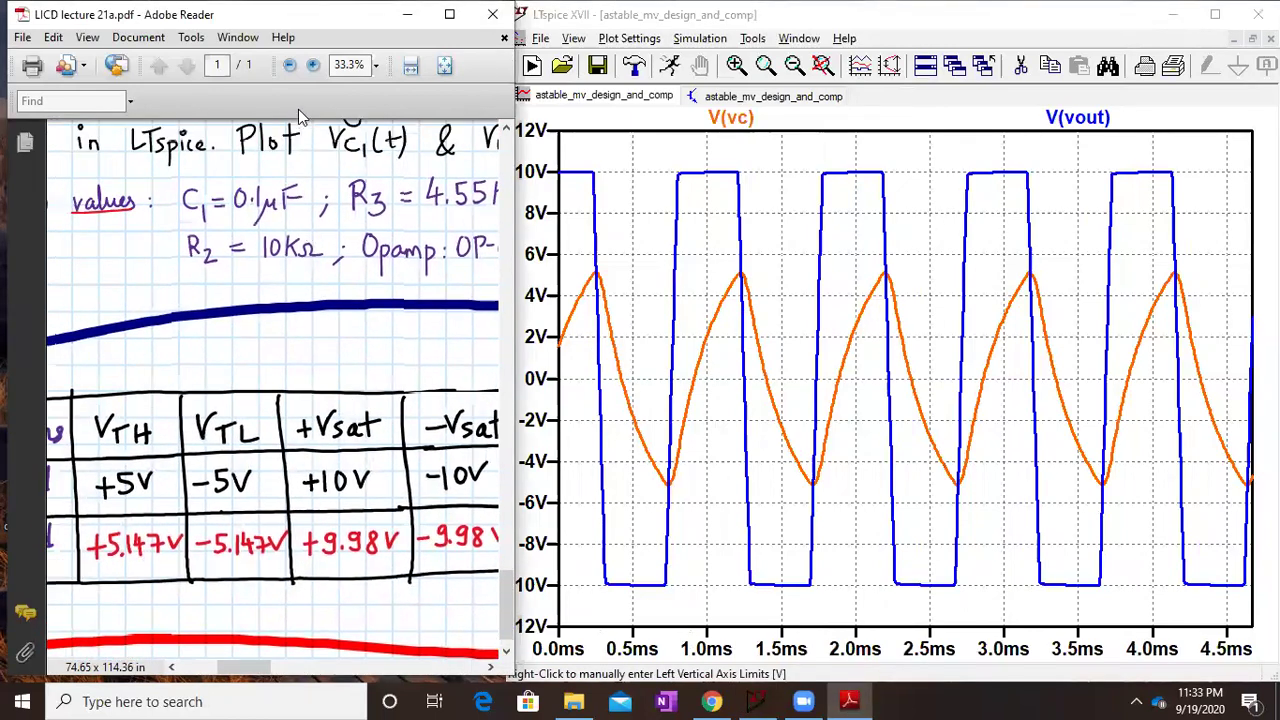
pyautogui.click(368, 60)
pyautogui.write('20')
pyautogui.press('Return')
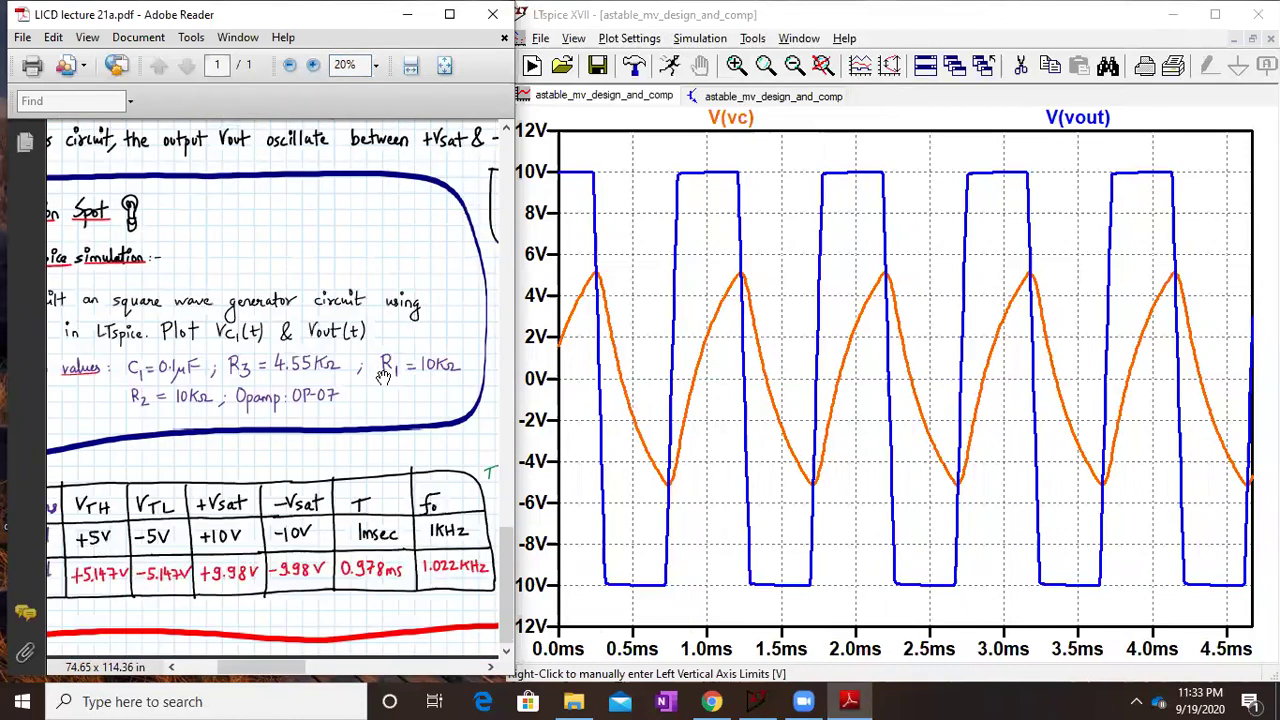
pyautogui.click(312, 66)
pyautogui.moveTo(449, 336); pyautogui.dragTo(142, 316)
pyautogui.moveTo(288, 432); pyautogui.dragTo(303, 226)
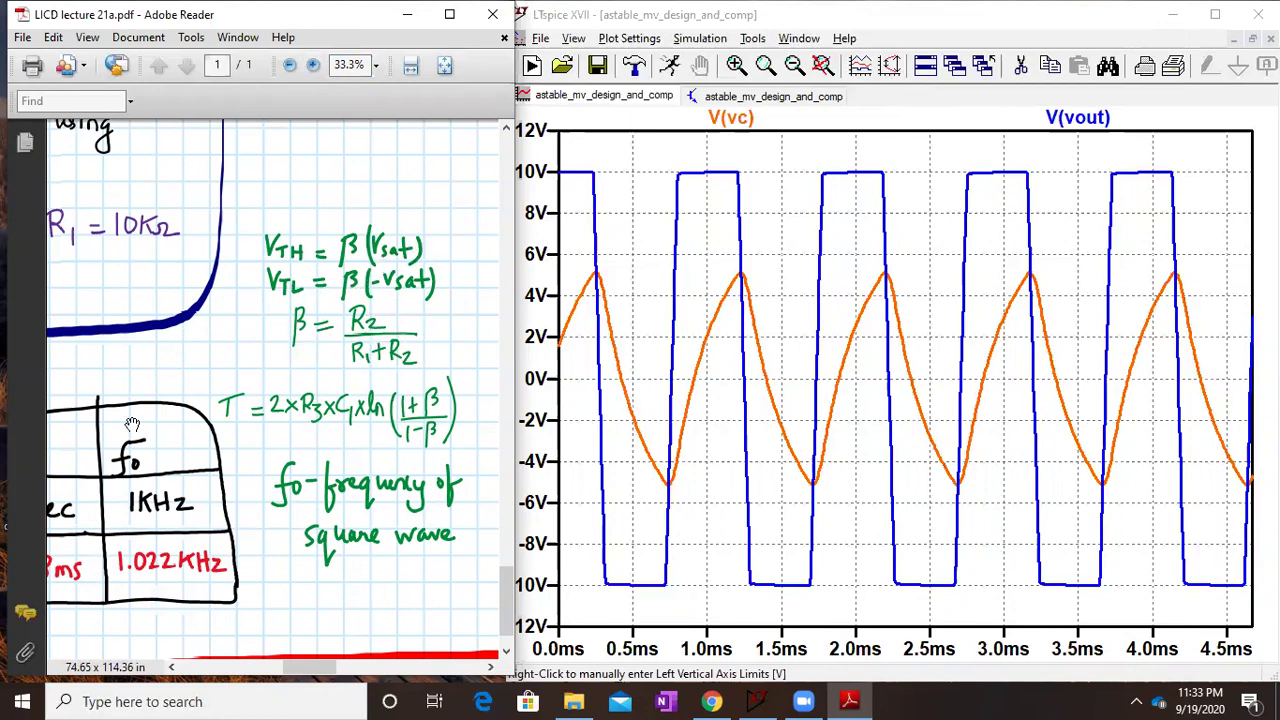
pyautogui.moveTo(142, 443); pyautogui.dragTo(502, 473)
pyautogui.moveTo(250, 484); pyautogui.dragTo(453, 407)
pyautogui.moveTo(170, 450); pyautogui.dragTo(220, 425)
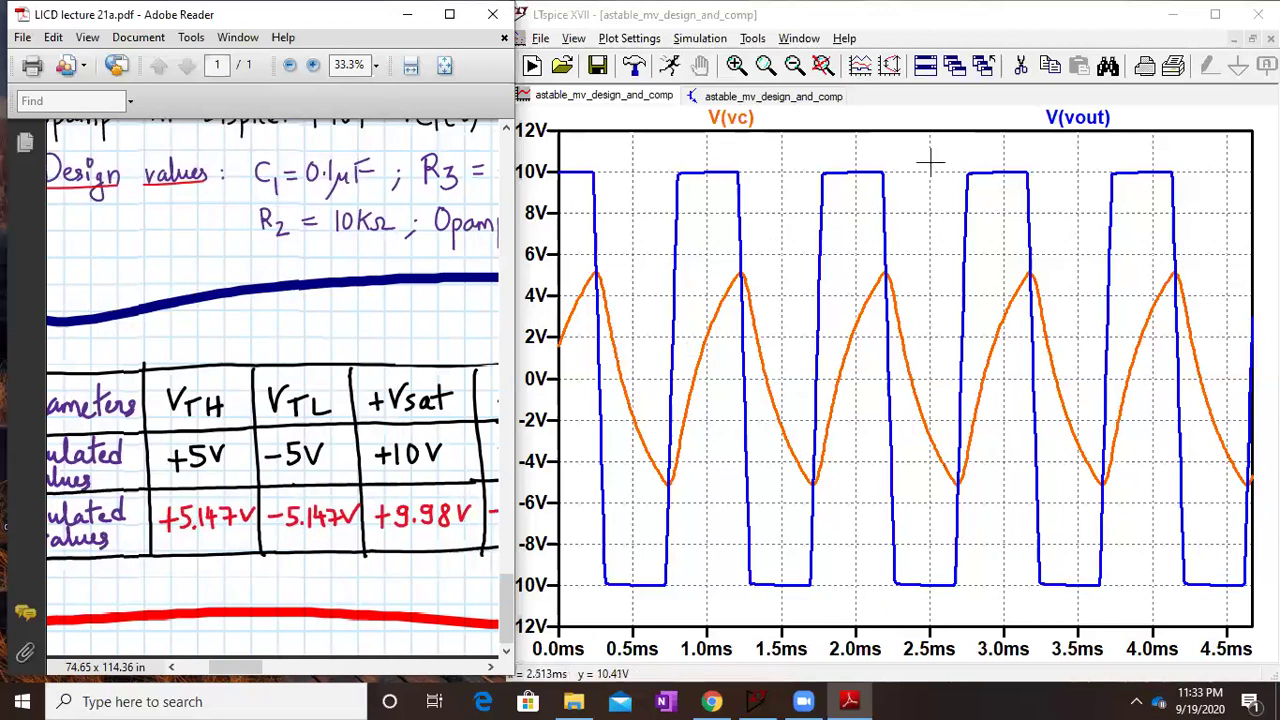
# - Measure the negative saturation level of V(vout) with a cursor, compare it with the PDF table, and remove the cursor
pyautogui.click(1060, 115)
pyautogui.click(1060, 117)
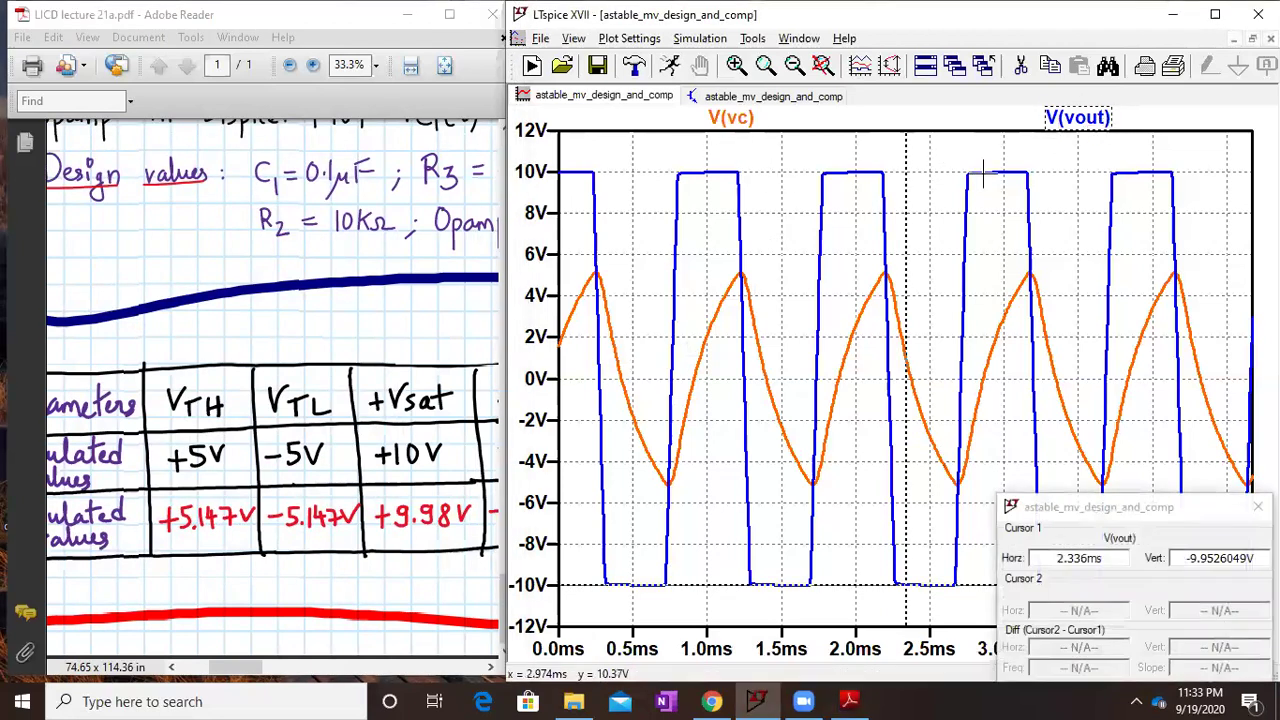
pyautogui.moveTo(904, 306)
pyautogui.mouseDown()
pyautogui.moveTo(860, 305)
pyautogui.moveTo(928, 310)
pyautogui.mouseUp()
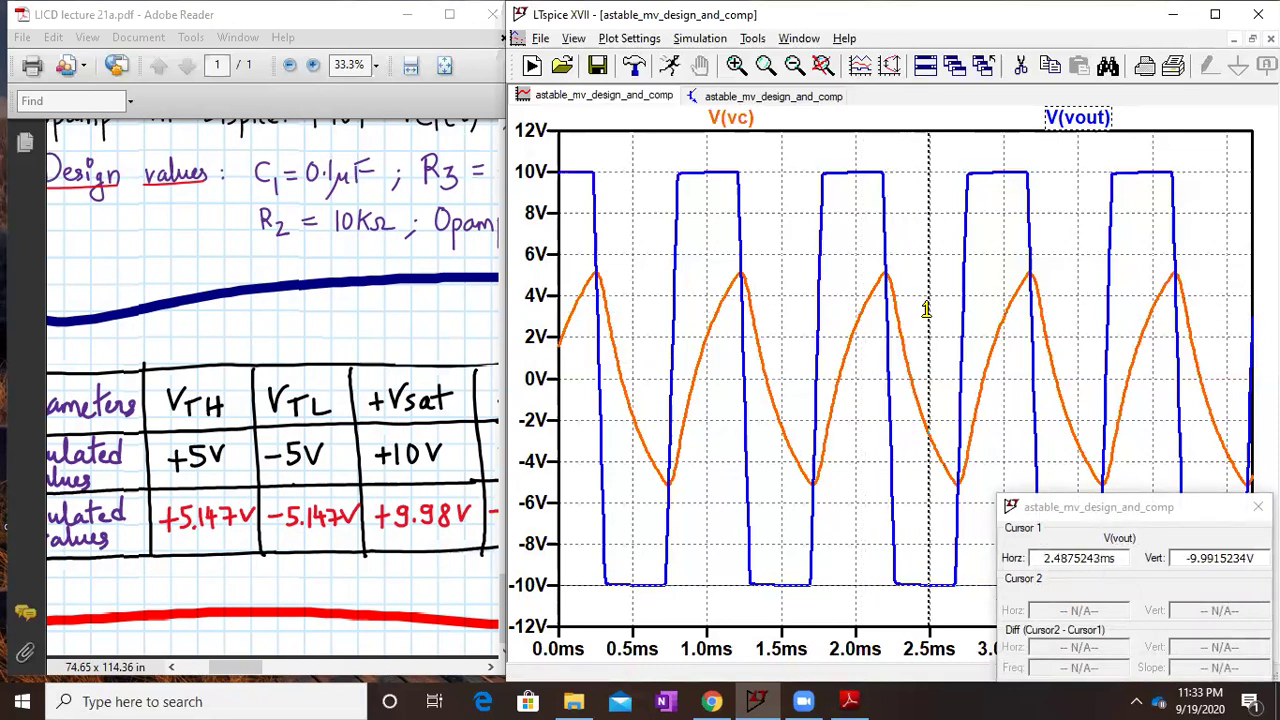
pyautogui.click(344, 572)
pyautogui.moveTo(344, 572); pyautogui.dragTo(426, 577)
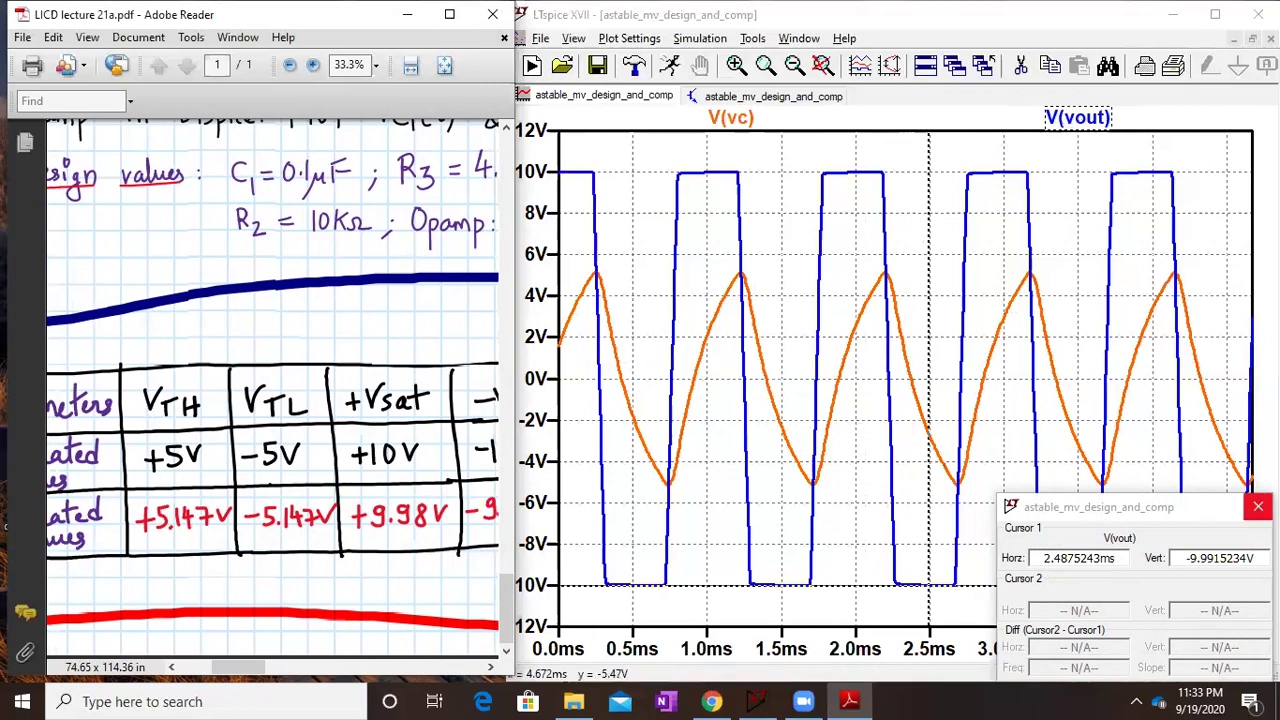
pyautogui.click(1258, 506)
# - Measure the upper threshold at the V(vc) peak near 1.22 ms with a cursor, and remove the cursor
pyautogui.moveTo(686, 251); pyautogui.dragTo(1002, 331)
pyautogui.moveTo(634, 254); pyautogui.dragTo(835, 350)
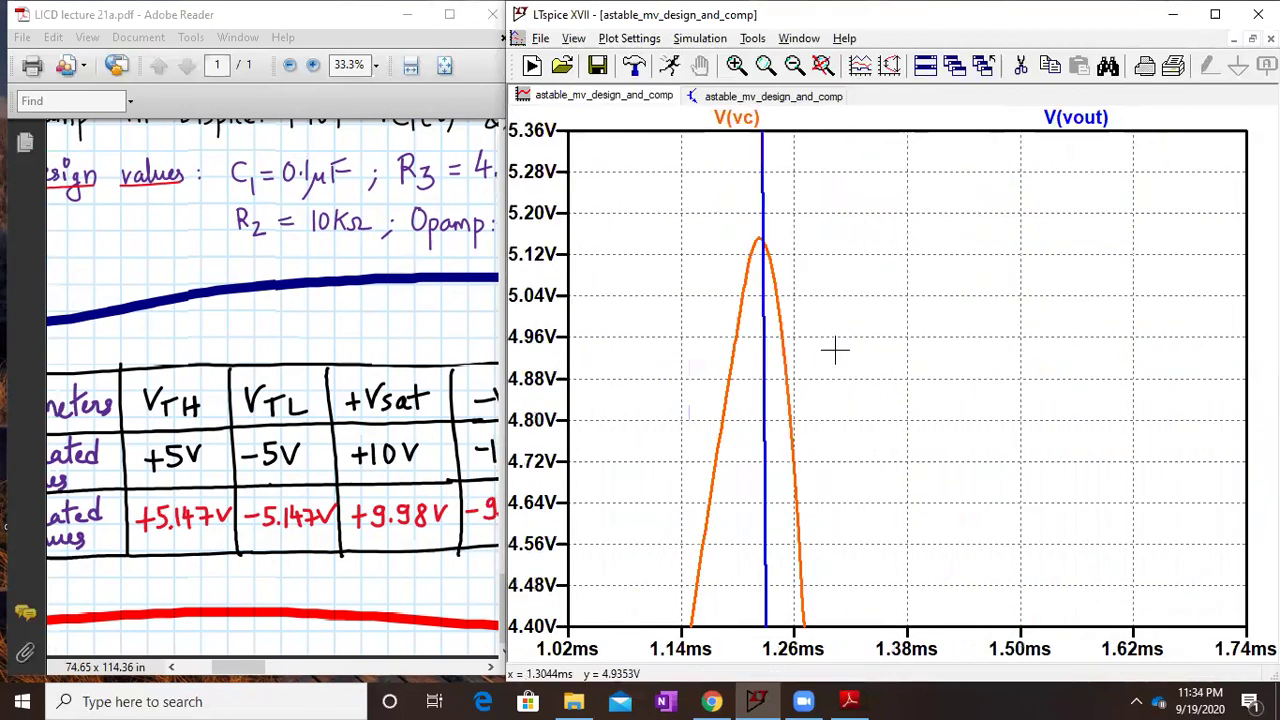
pyautogui.click(757, 118)
pyautogui.moveTo(907, 332); pyautogui.dragTo(760, 315)
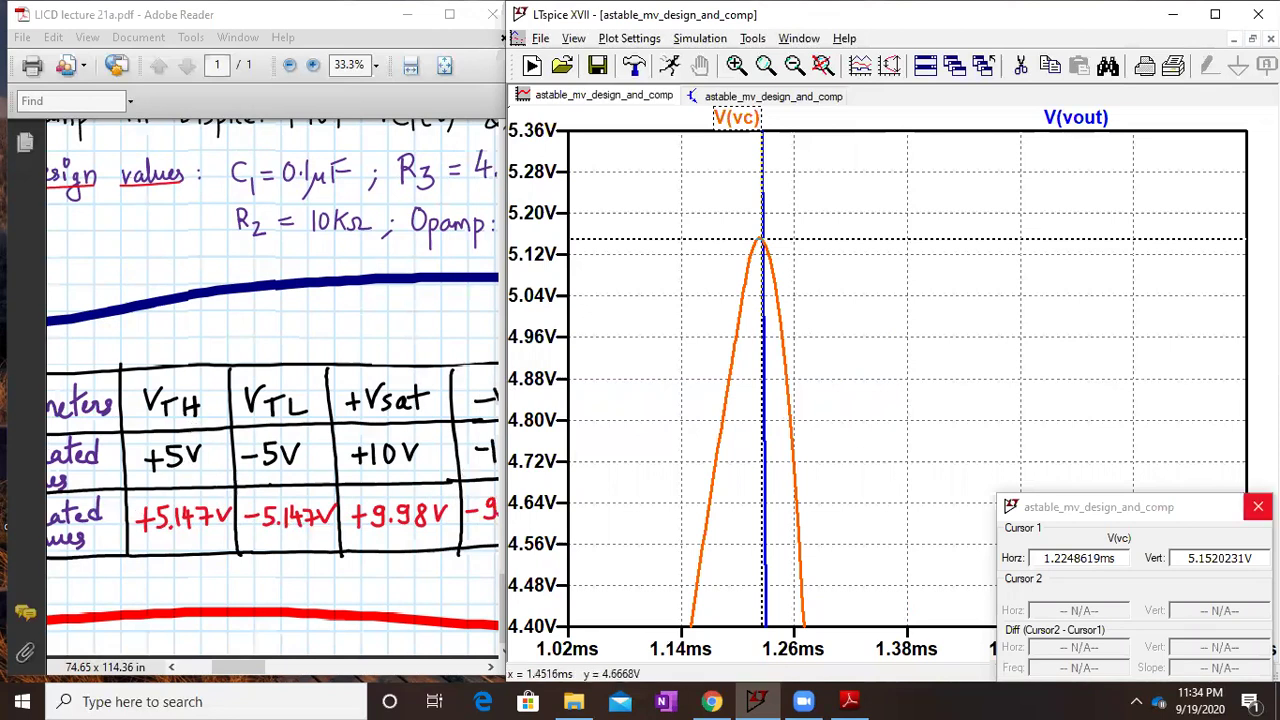
pyautogui.click(1258, 507)
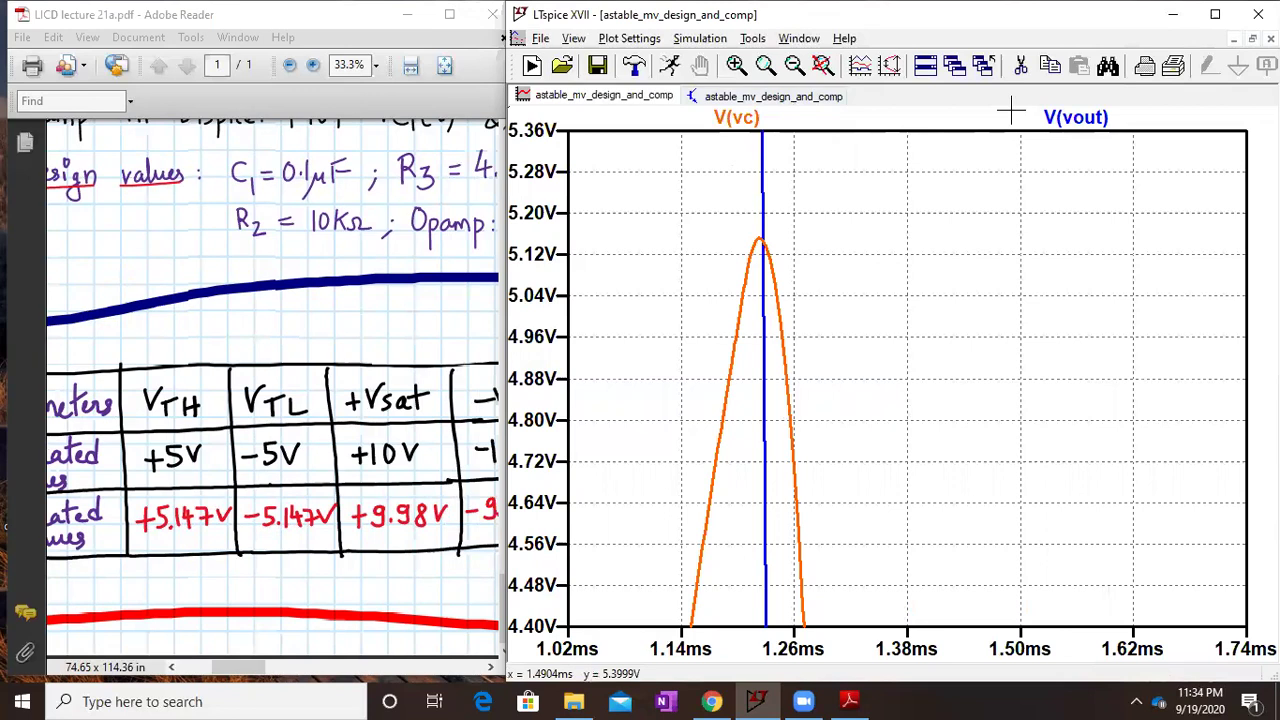
# - Measure the lower threshold at the V(vc) trough near 1.71 ms with a cursor, and restore the full waveform without the cursor
pyautogui.click(822, 65)
pyautogui.moveTo(741, 430); pyautogui.dragTo(923, 540)
pyautogui.moveTo(734, 337); pyautogui.dragTo(895, 430)
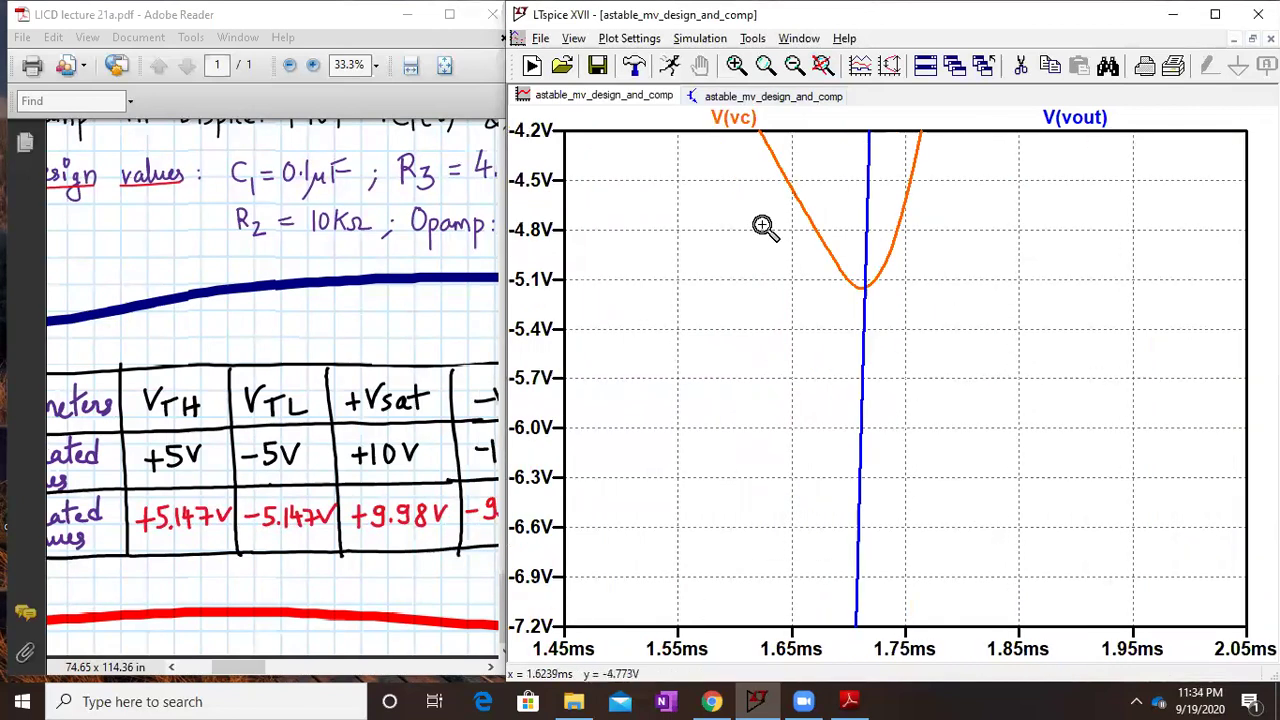
pyautogui.moveTo(766, 229); pyautogui.dragTo(932, 290)
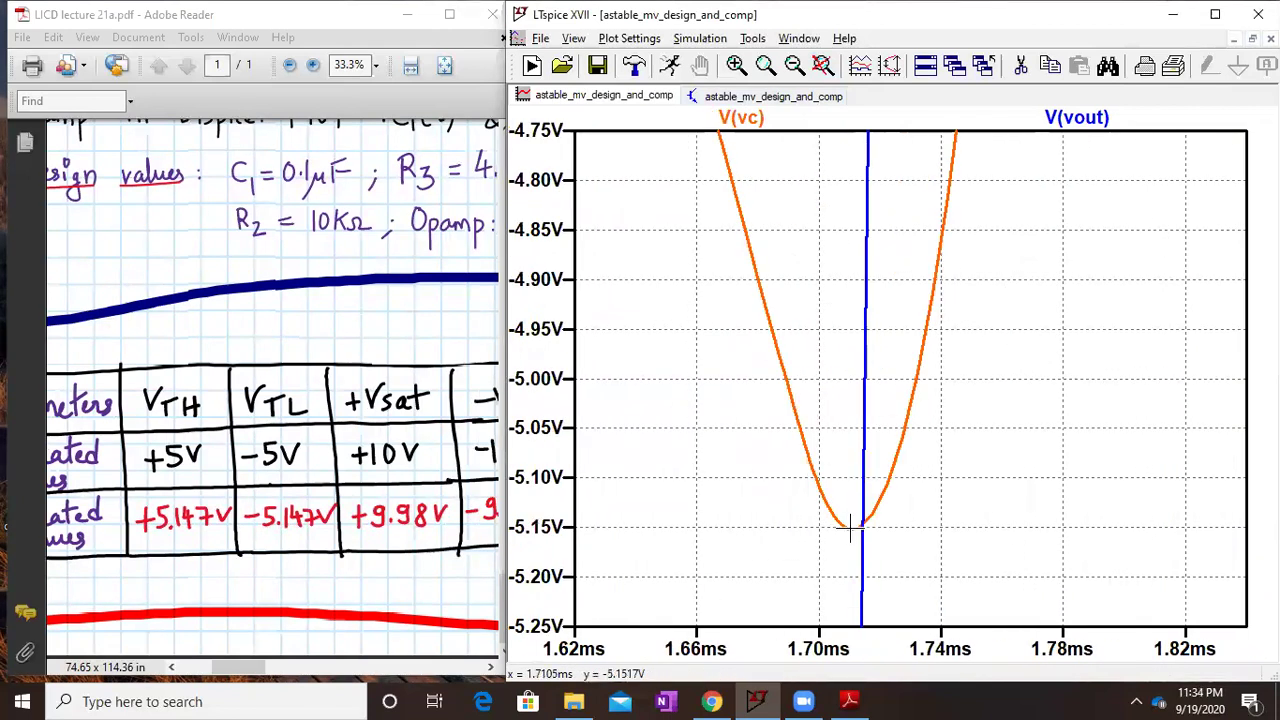
pyautogui.click(752, 118)
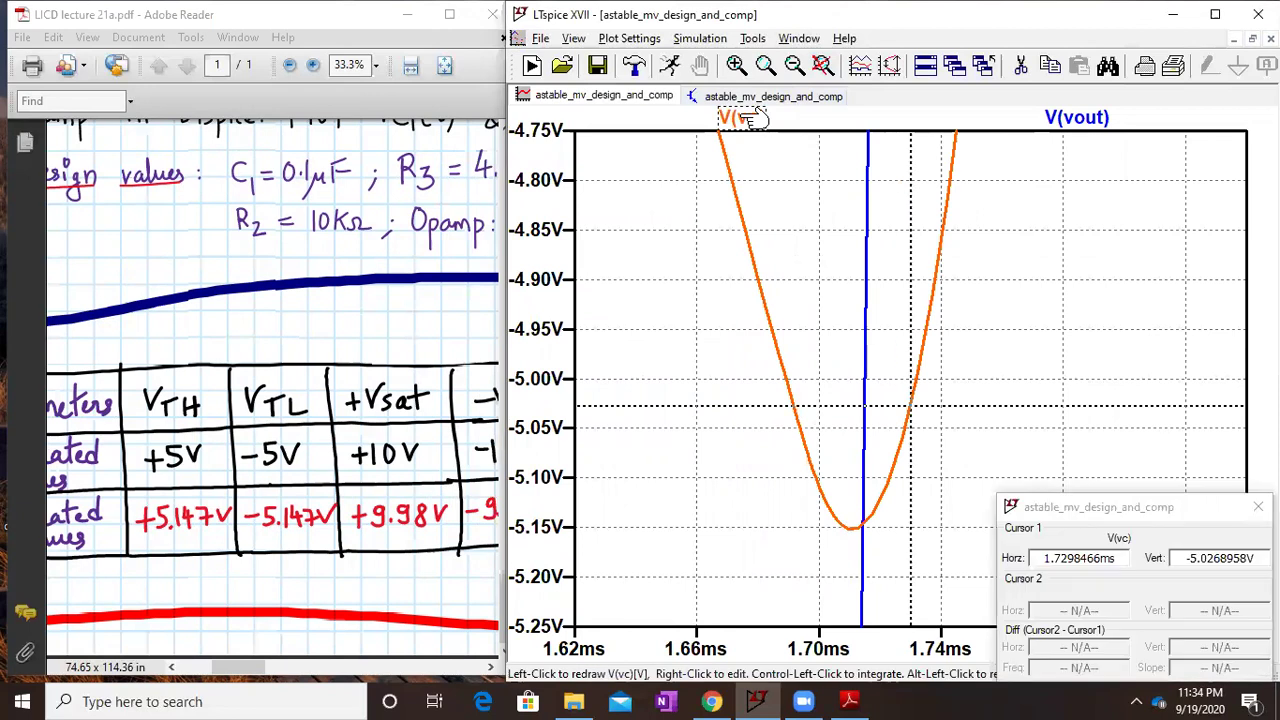
pyautogui.moveTo(908, 397); pyautogui.dragTo(862, 435)
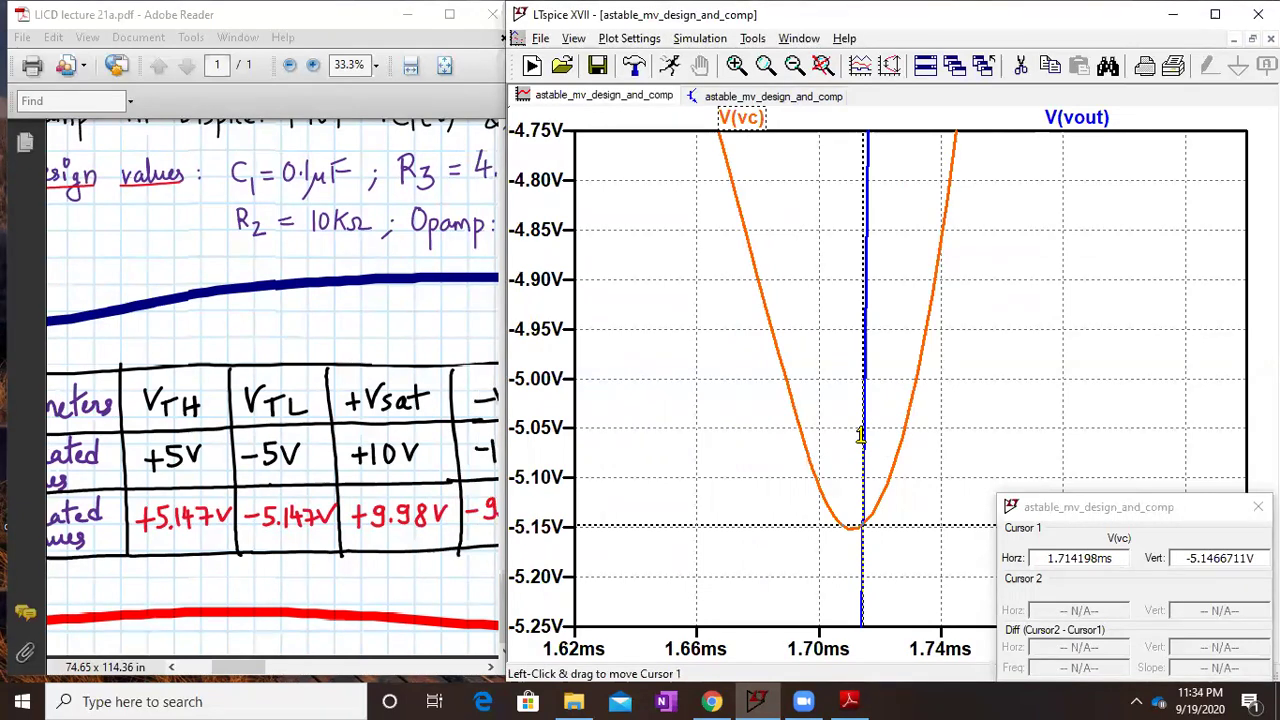
pyautogui.click(822, 65)
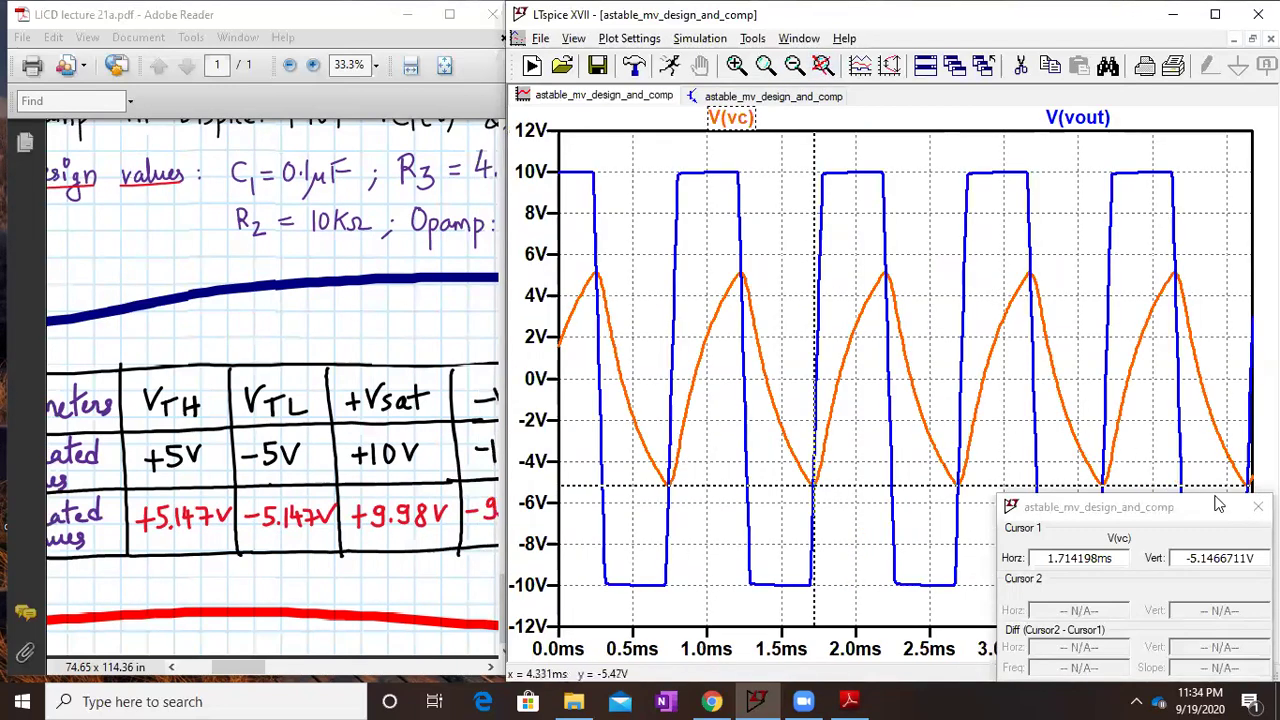
pyautogui.click(1258, 507)
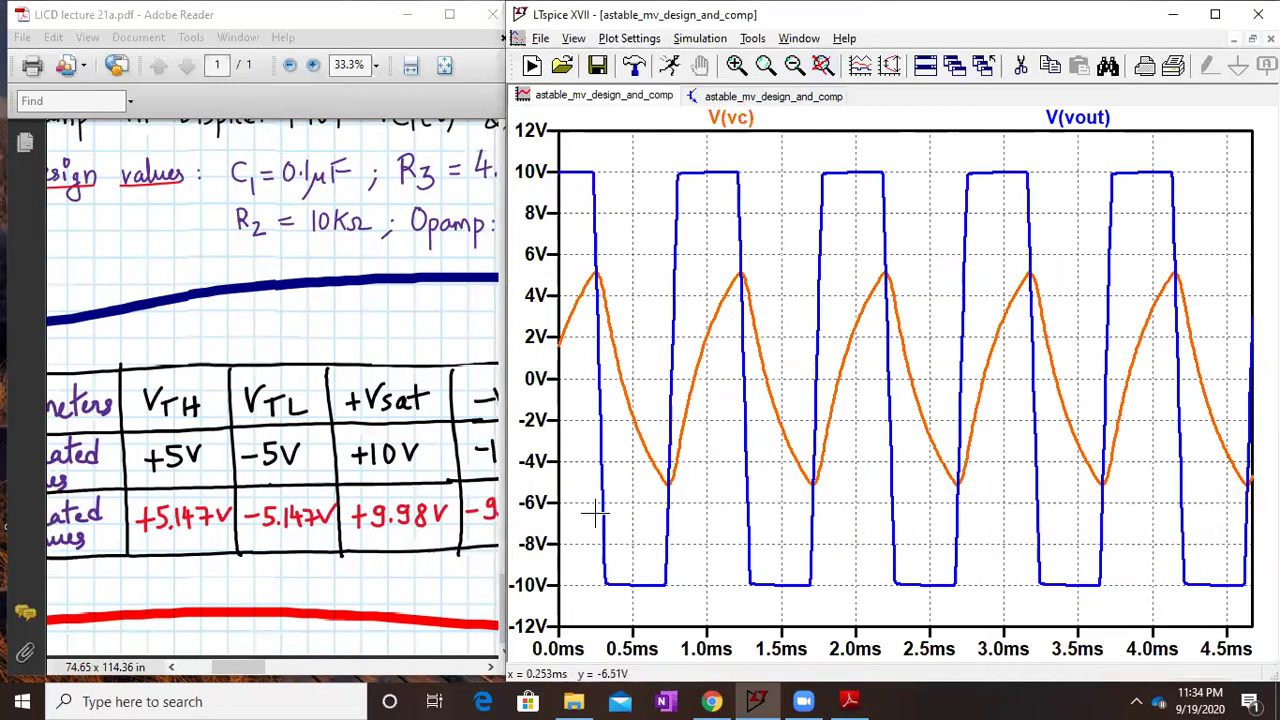
# - Bring the PDF table's T and fo columns into view and enlarge the waveform to about 0.6 to 3.2 ms
pyautogui.click(418, 503)
pyautogui.moveTo(418, 503); pyautogui.dragTo(160, 472)
pyautogui.moveTo(359, 516); pyautogui.dragTo(268, 520)
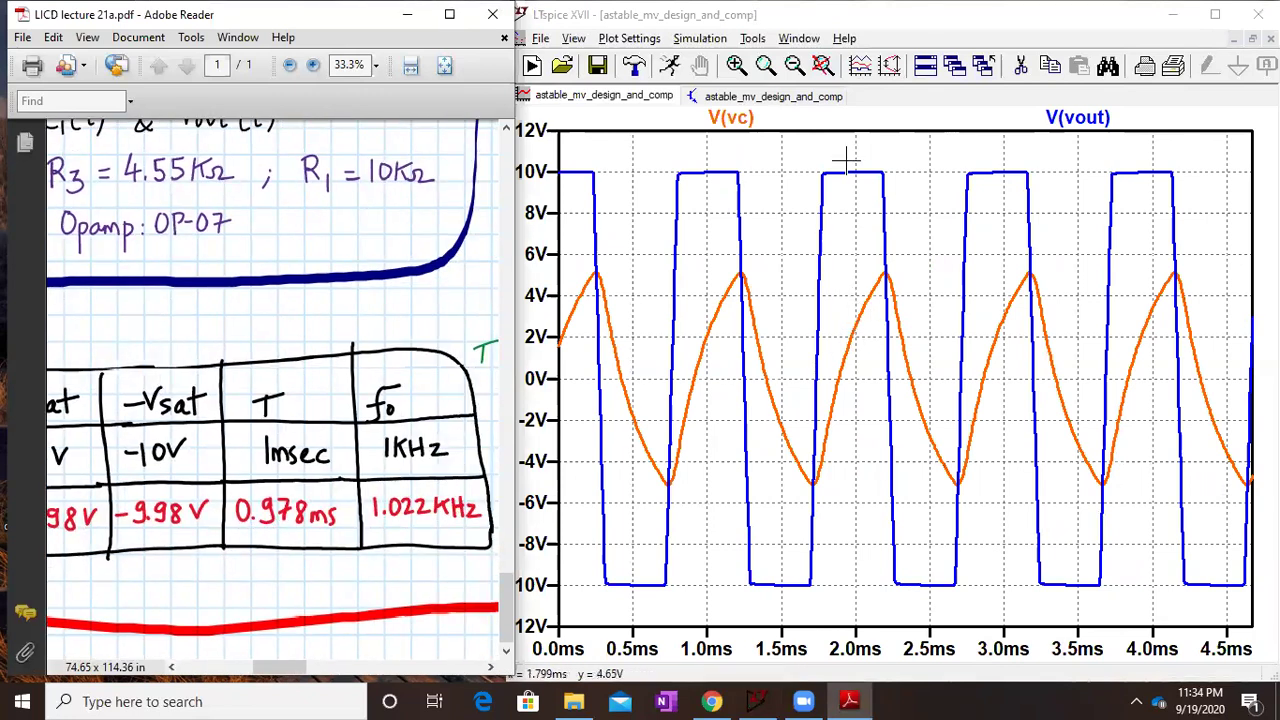
pyautogui.moveTo(676, 222); pyautogui.dragTo(1014, 586)
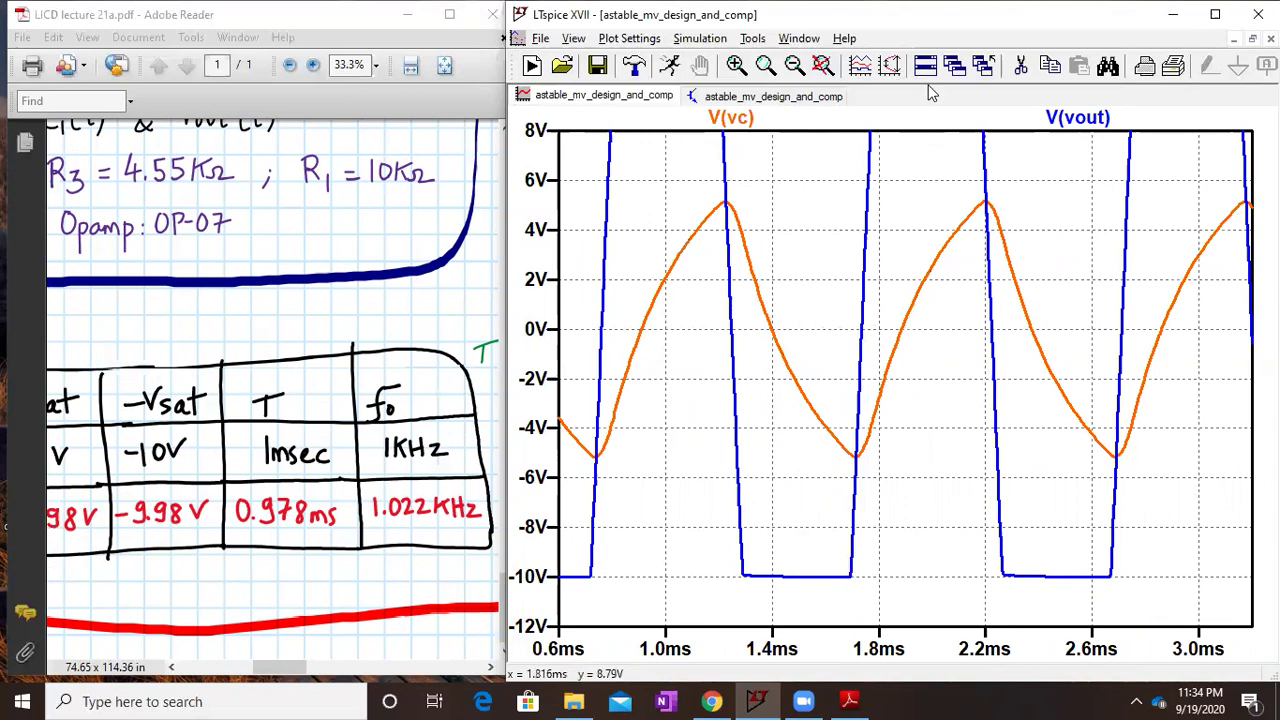
# - Measure the period and frequency of V(vout) with two cursors on its rising zero crossings near 1.73 ms and 0.76 ms
pyautogui.click(1092, 120)
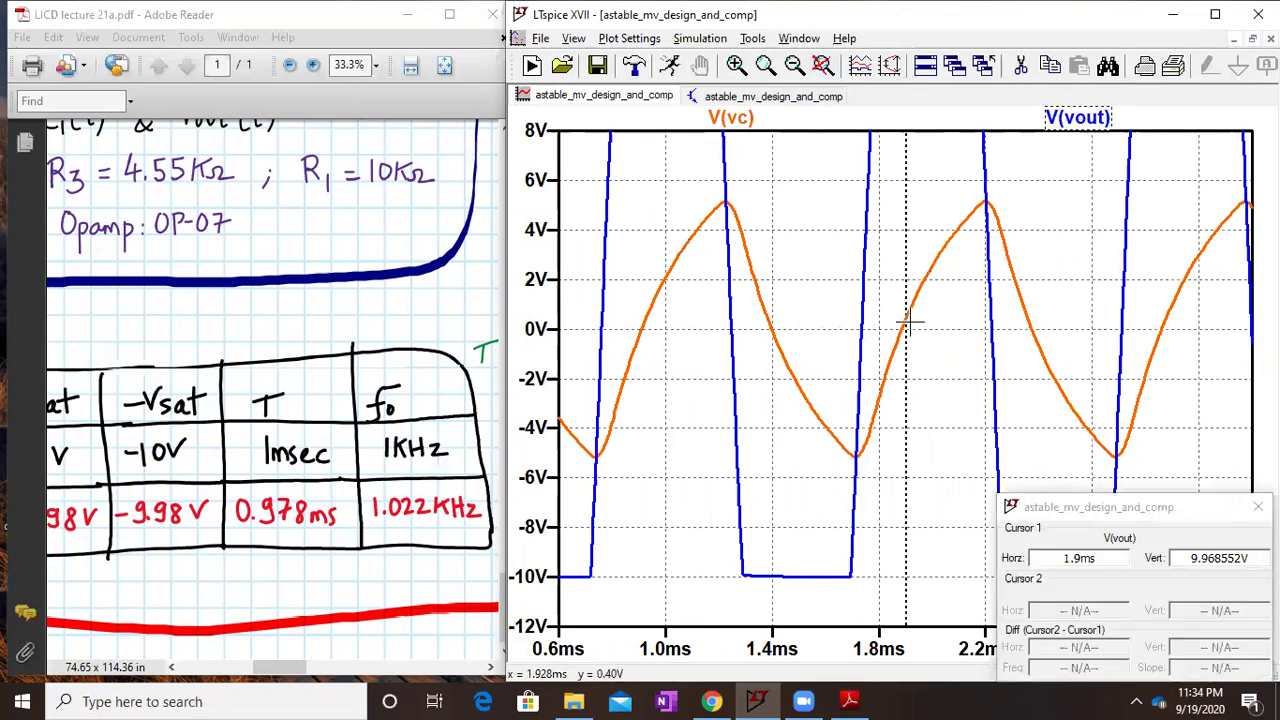
pyautogui.moveTo(903, 333); pyautogui.dragTo(861, 343)
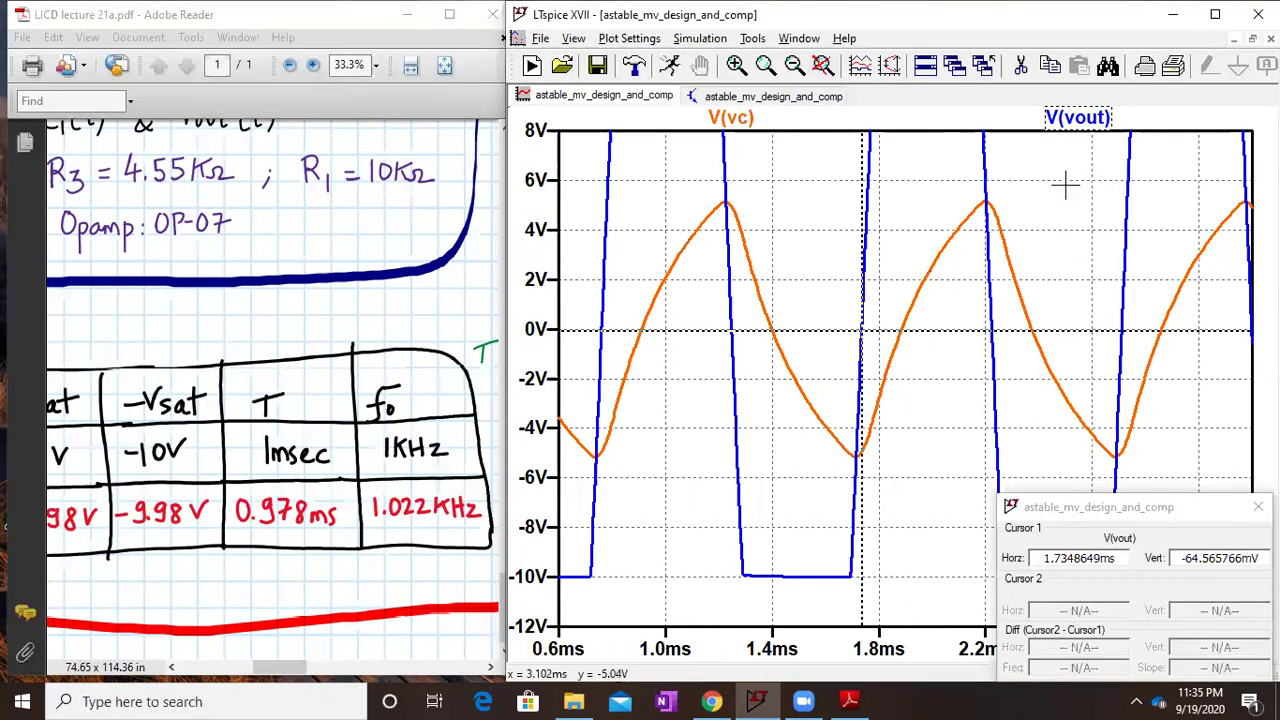
pyautogui.click(1103, 120)
pyautogui.click(1103, 120)
pyautogui.moveTo(903, 309); pyautogui.dragTo(601, 328)
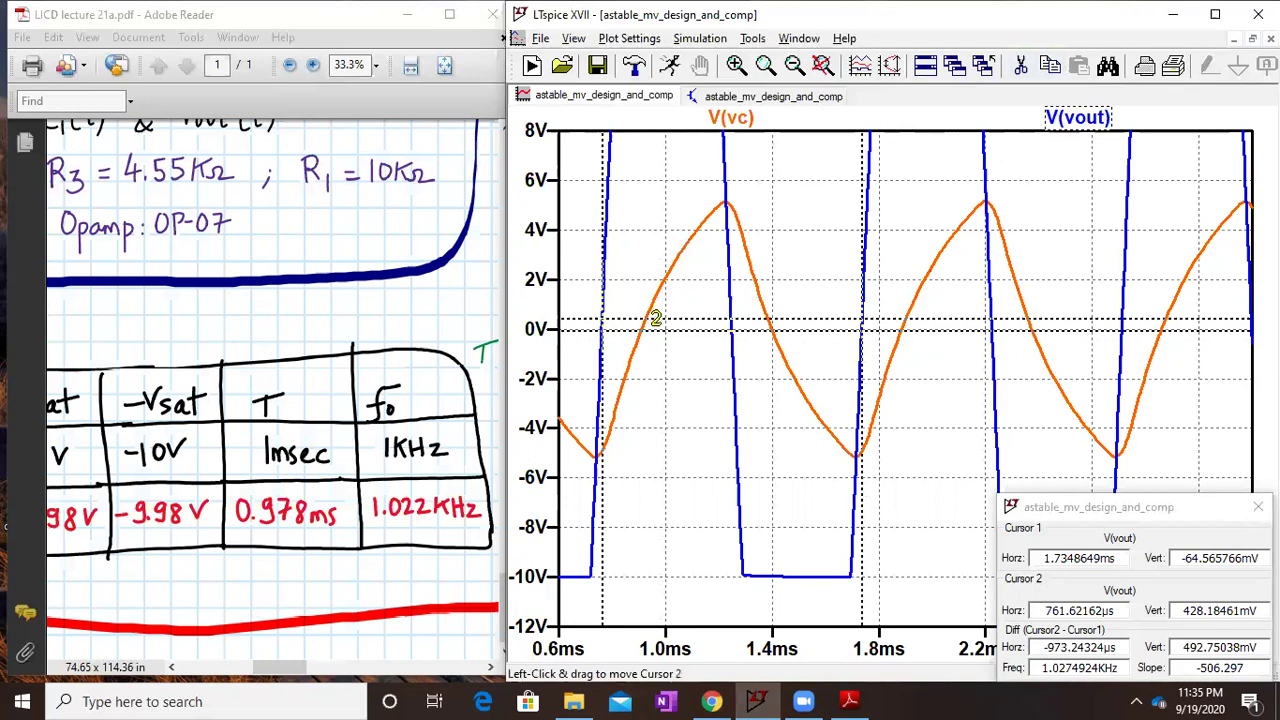
pyautogui.click(655, 320)
pyautogui.moveTo(655, 320); pyautogui.dragTo(600, 325)
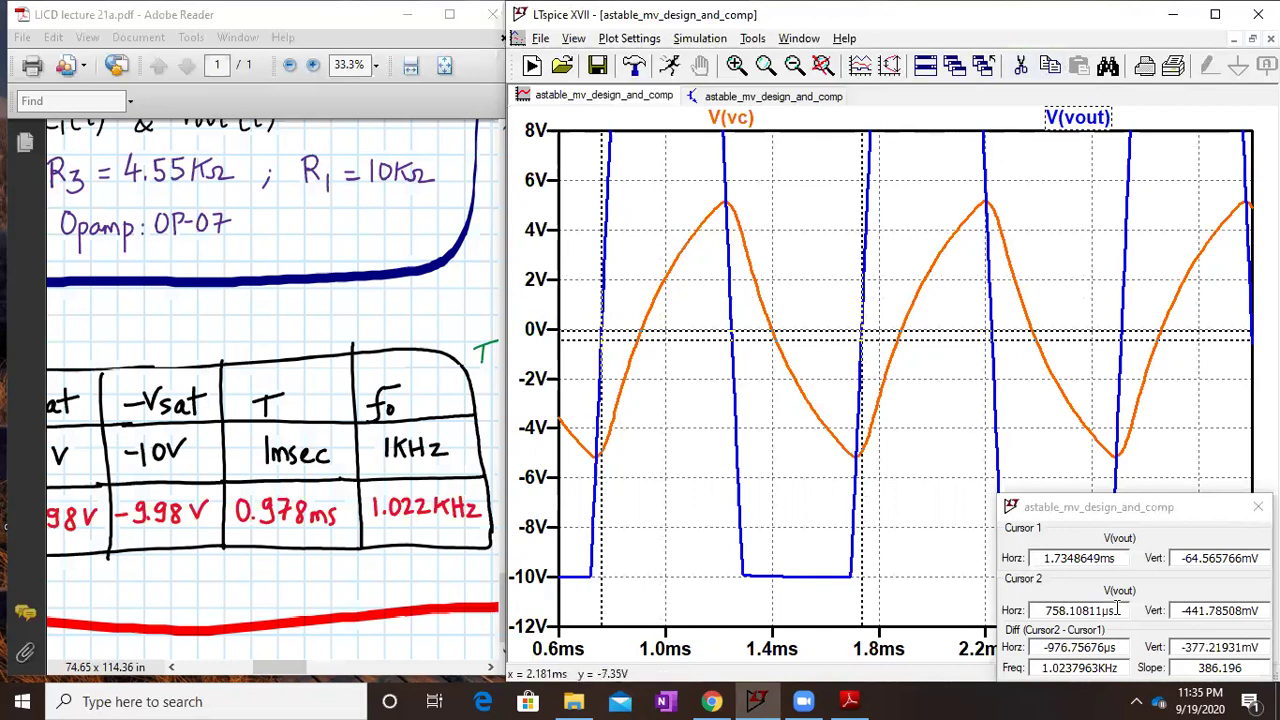
pyautogui.click(1088, 610)
pyautogui.doubleClick(1088, 610)
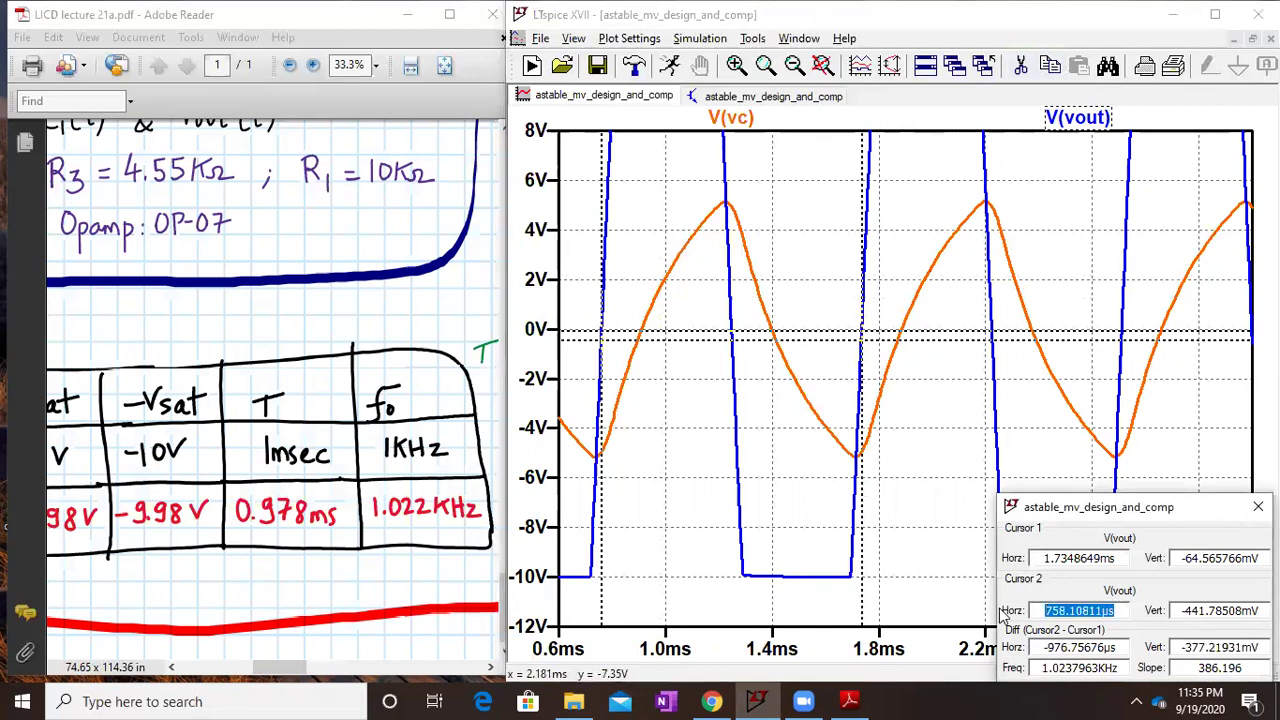
pyautogui.click(999, 606)
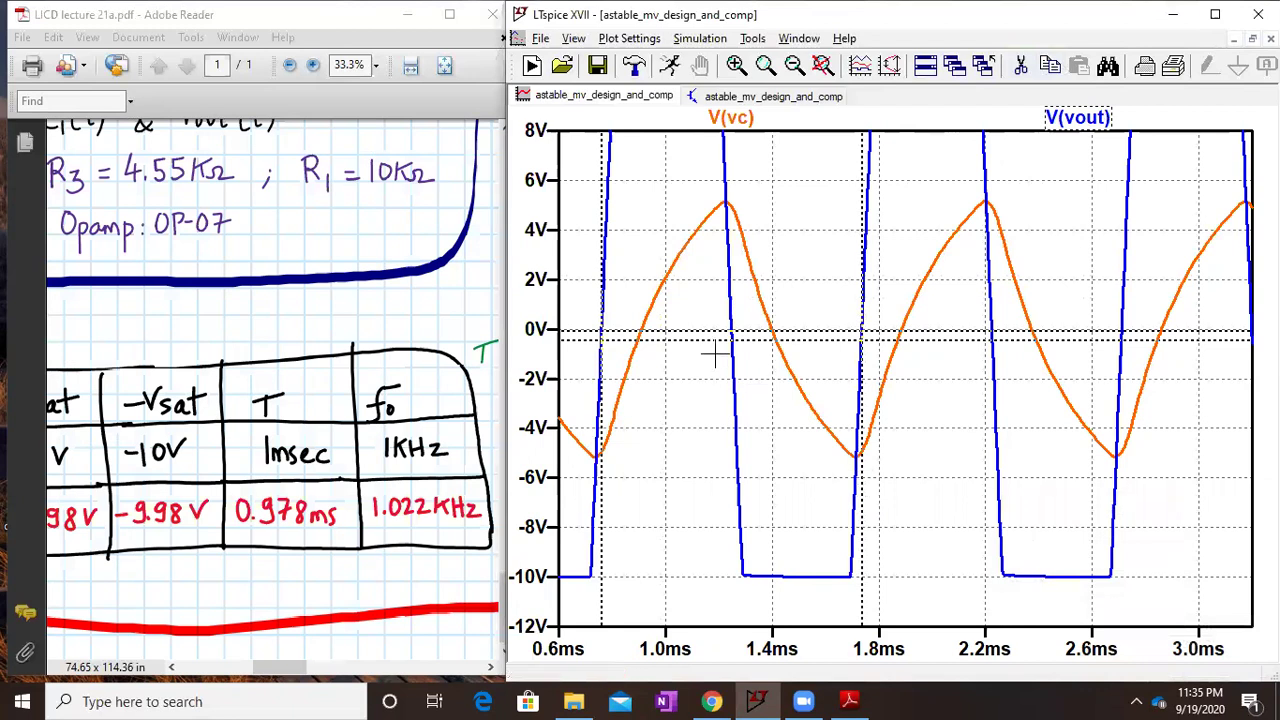
# - Measure the V(vout) period again with the first cursor moved to about 0.75 ms, and remove both cursors
pyautogui.rightClick(1085, 120)
pyautogui.click(1103, 280)
pyautogui.click(1112, 119)
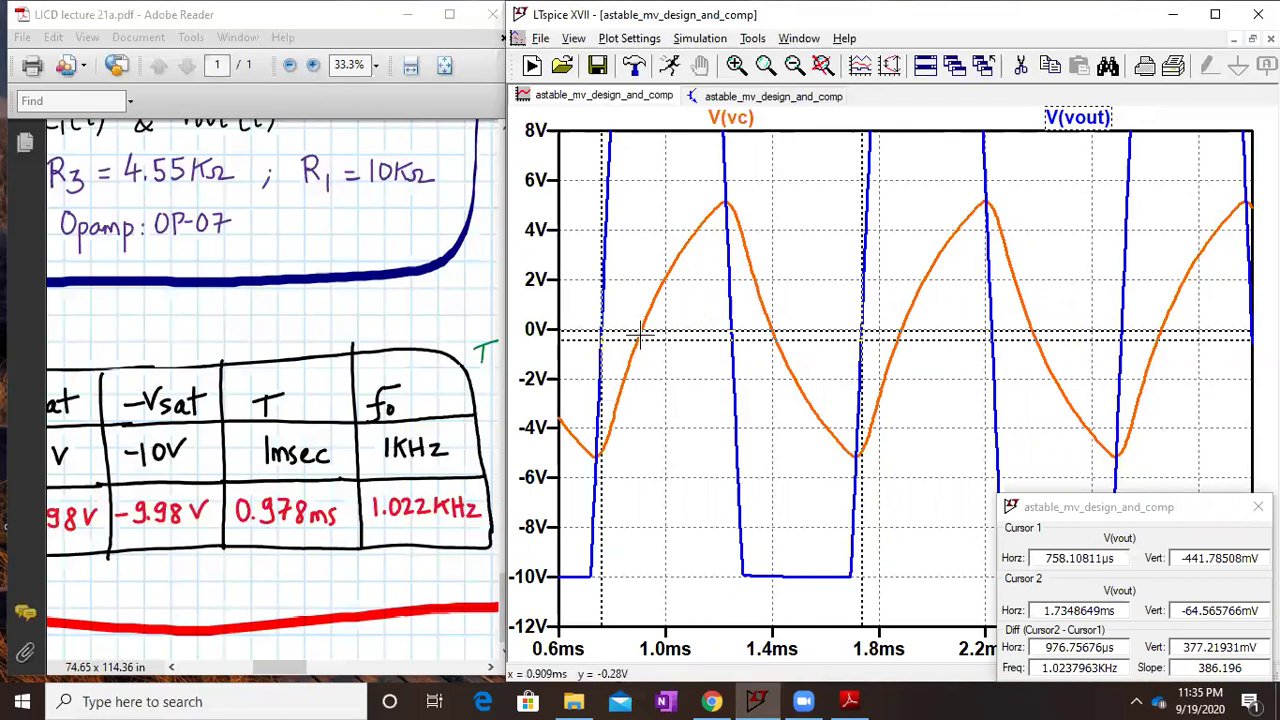
pyautogui.moveTo(638, 337); pyautogui.dragTo(597, 335)
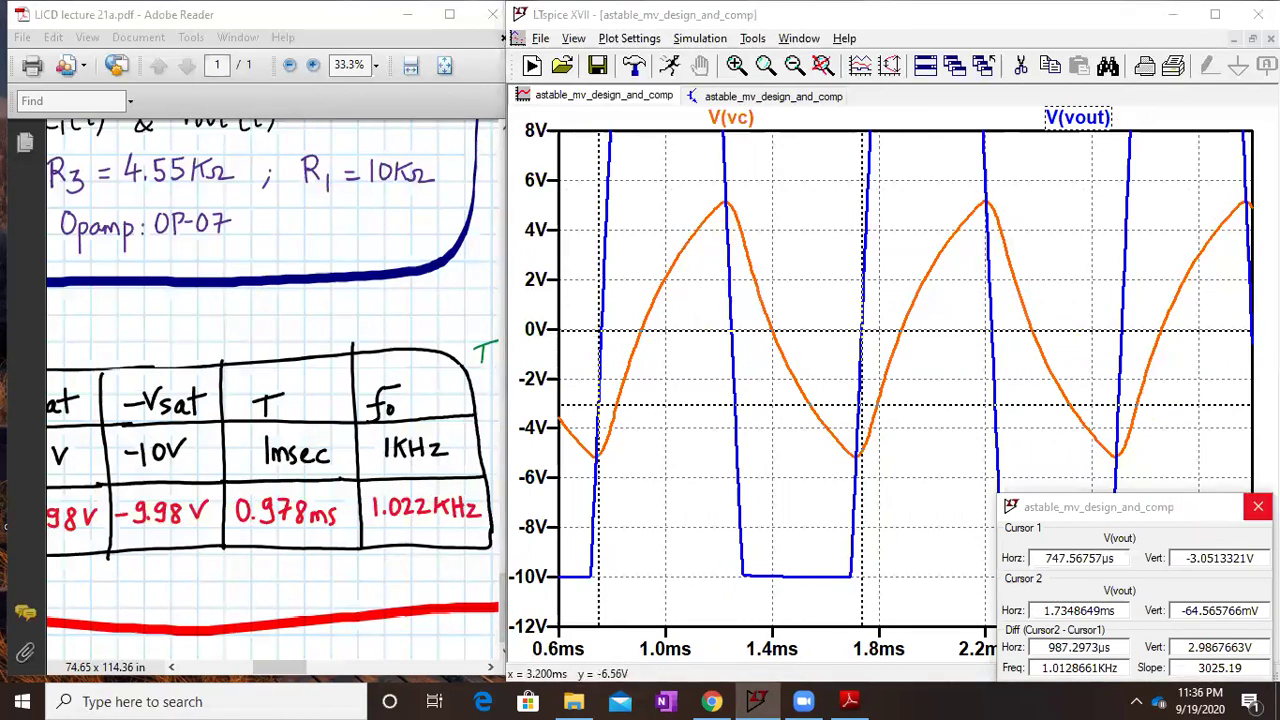
pyautogui.click(1055, 117)
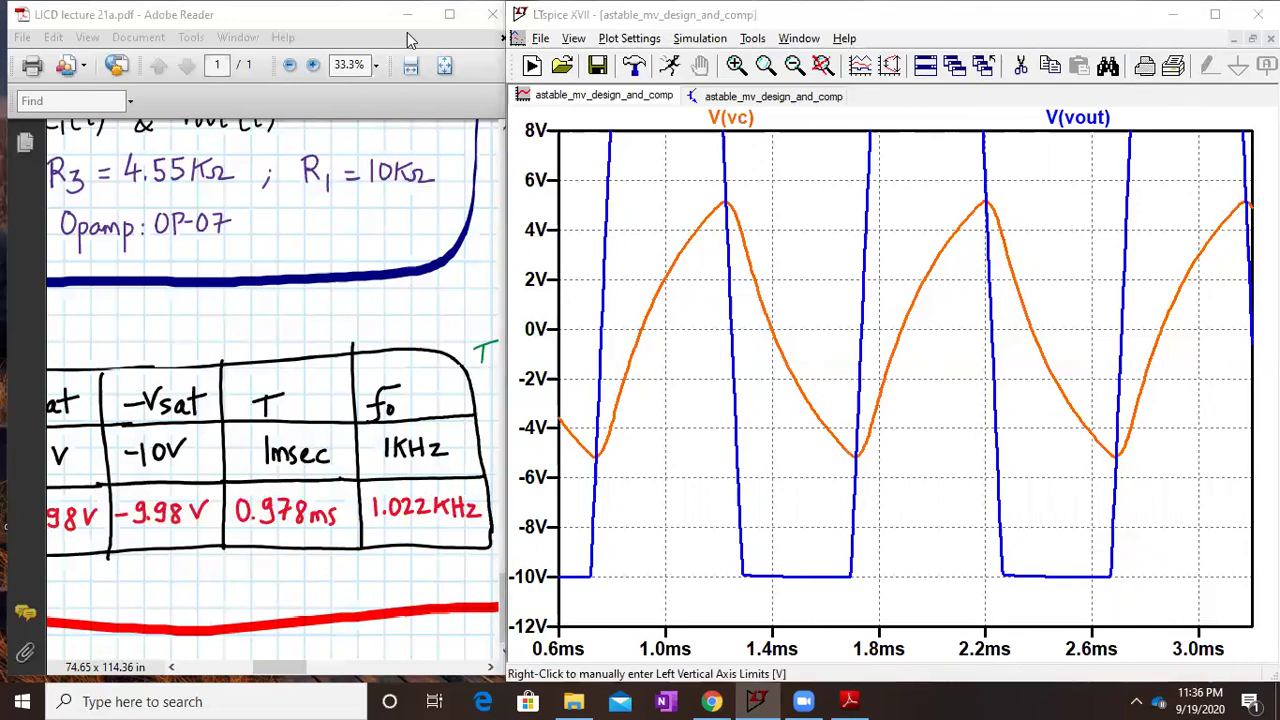
# - Maximize the PDF and review its table of calculated and simulated values, the design values, and the saturation voltage formulas
pyautogui.click(439, 21)
pyautogui.scroll(3, 794, 253)
pyautogui.scroll(-3, 794, 253)
pyautogui.moveTo(408, 340); pyautogui.dragTo(908, 347)
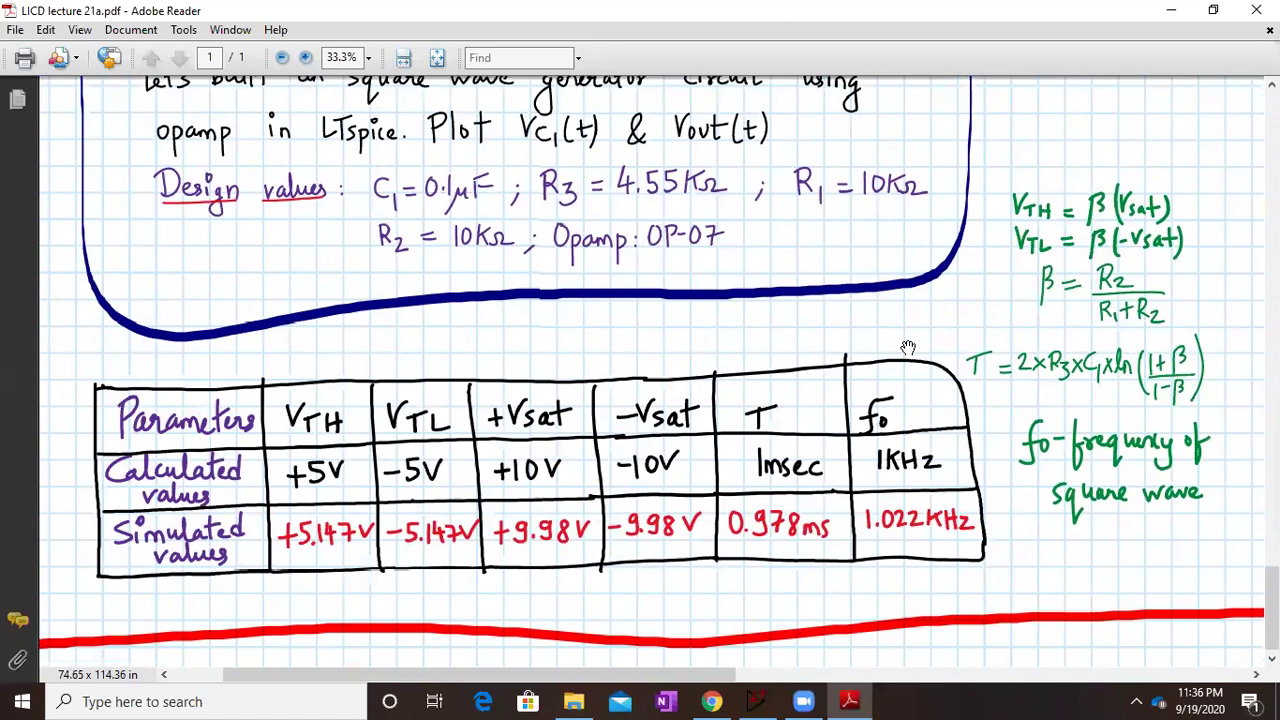
pyautogui.scroll(3, 801, 353)
pyautogui.scroll(-2, 801, 353)
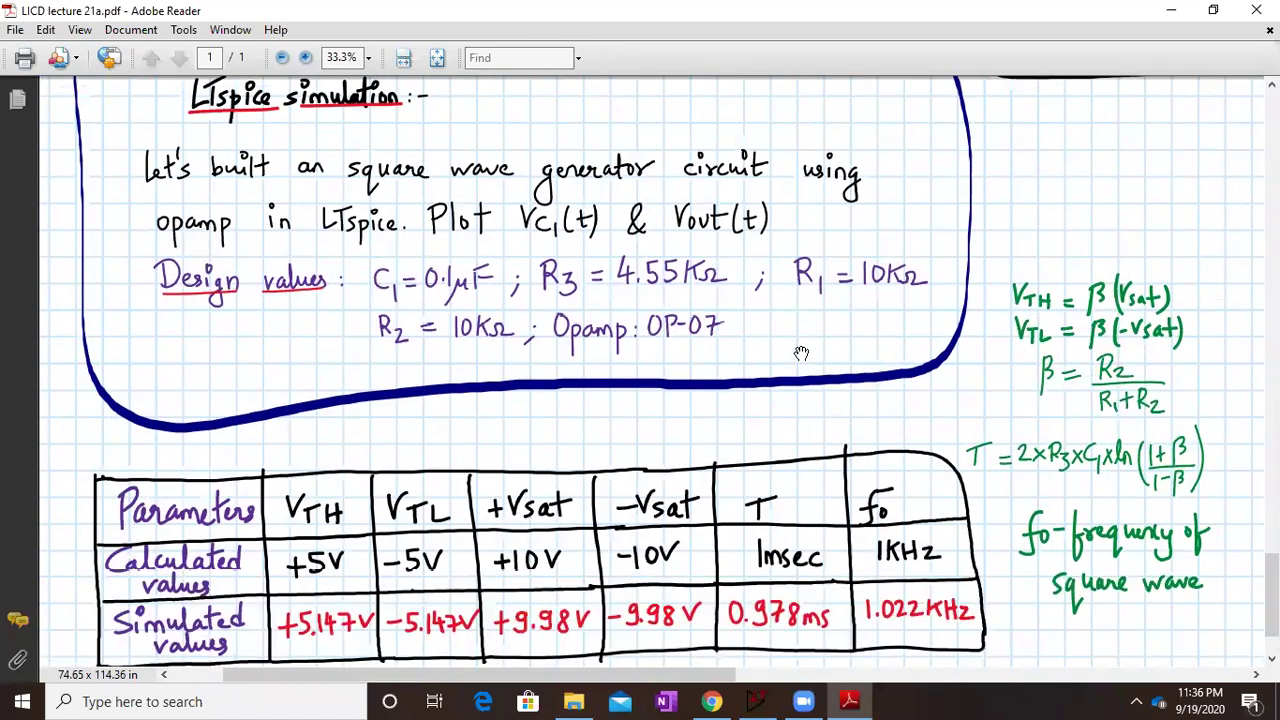
pyautogui.scroll(10, 1086, 305)
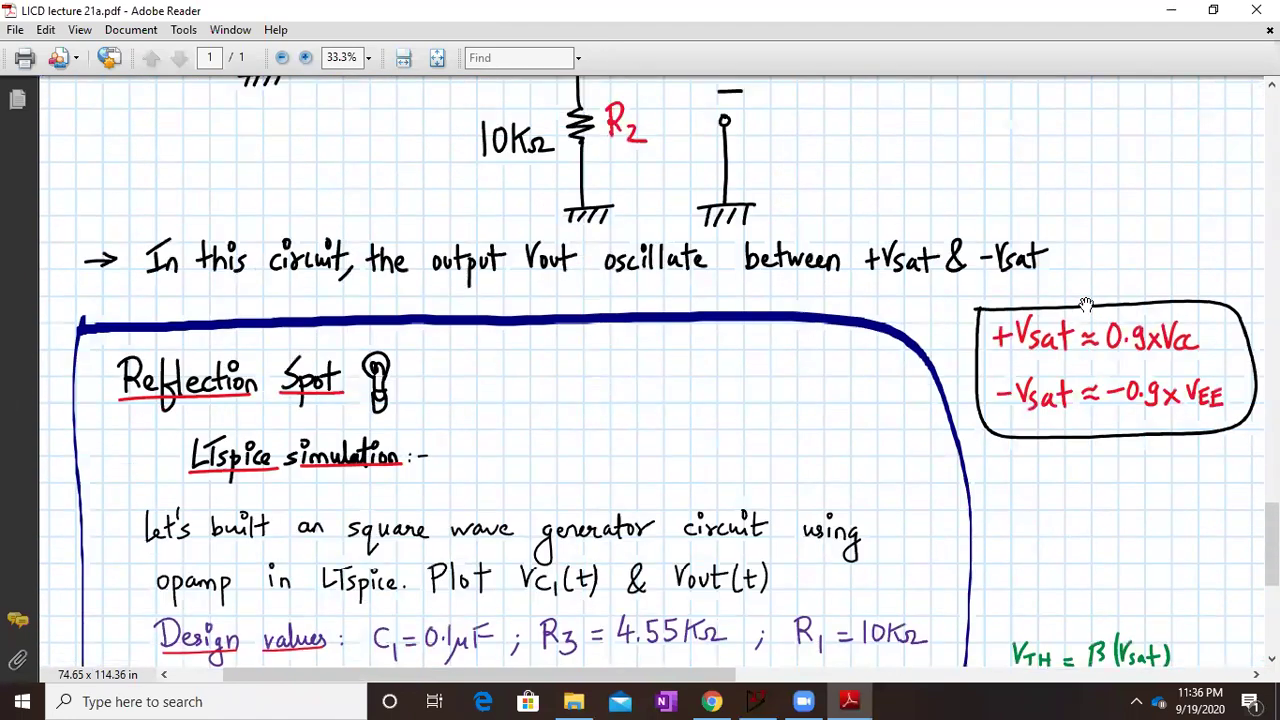
pyautogui.scroll(5, 1086, 305)
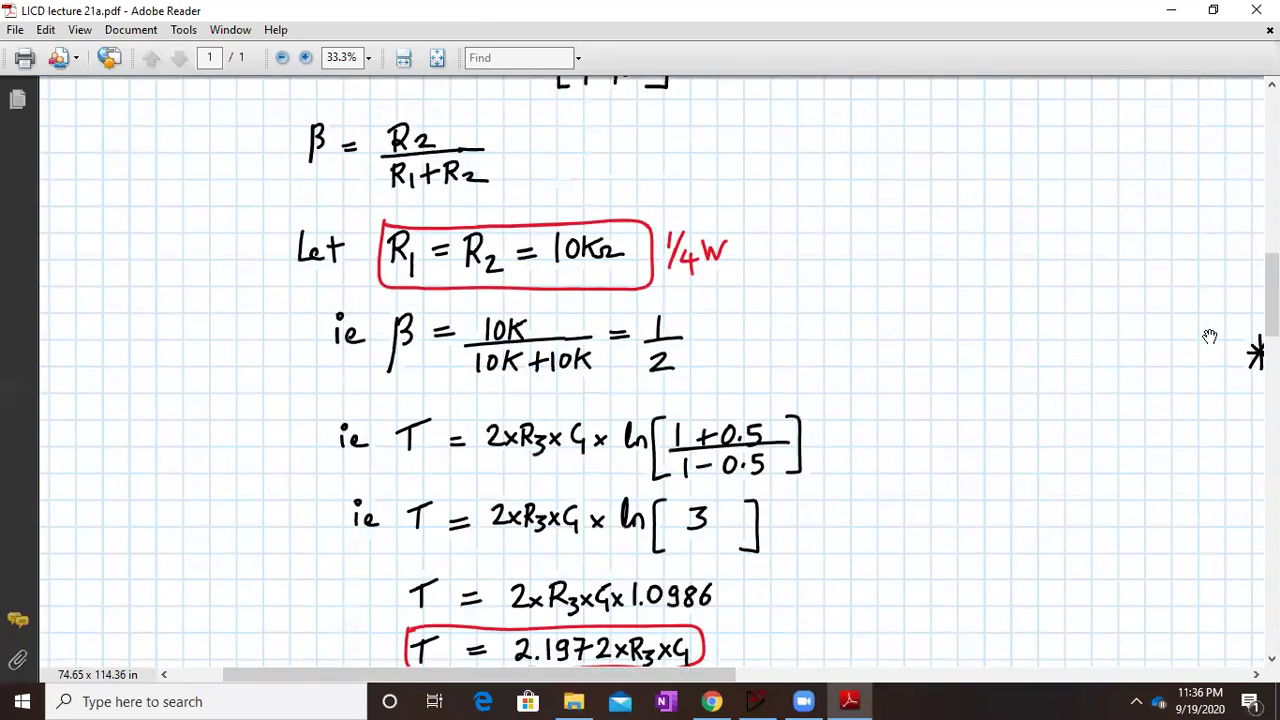
# - Find the PDF section on the square-wave generator circuit with voltage limiter, passing the design calculations and saturation formulas
pyautogui.hscroll(5, 1200, 337)
pyautogui.hscroll(5, 726, 289)
pyautogui.scroll(-2, 572, 235)
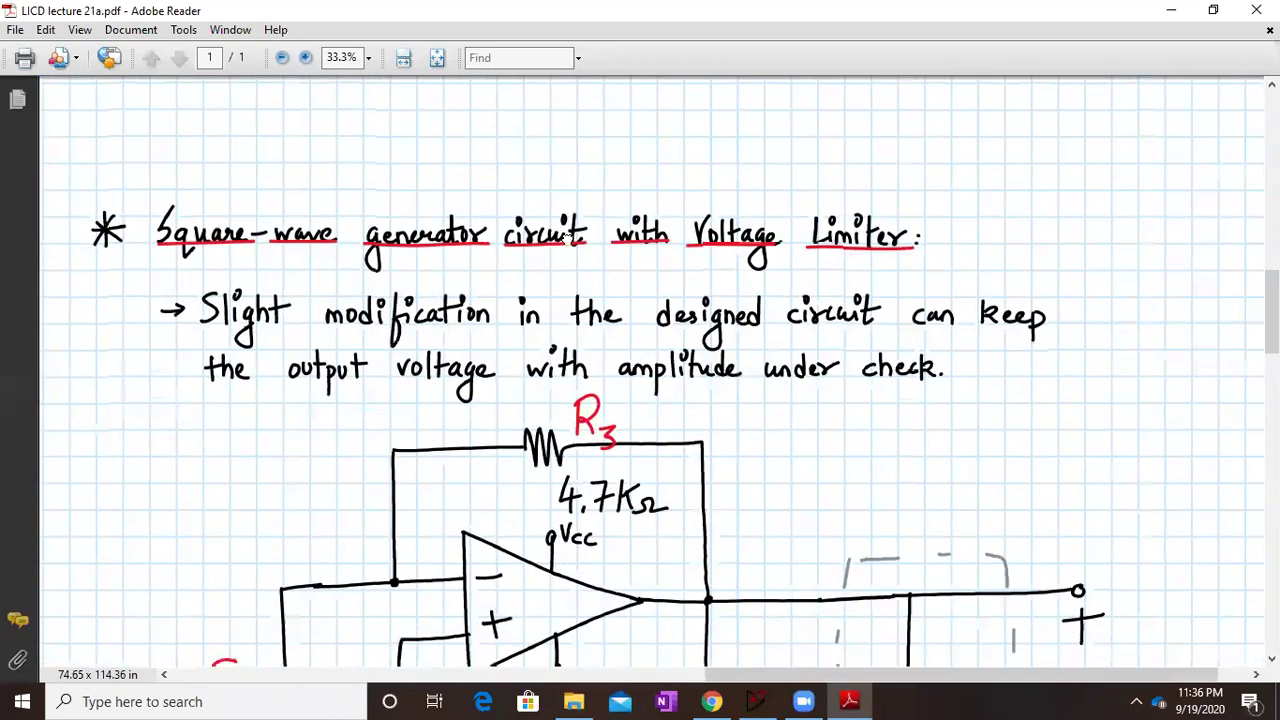
pyautogui.moveTo(651, 334); pyautogui.dragTo(704, 231)
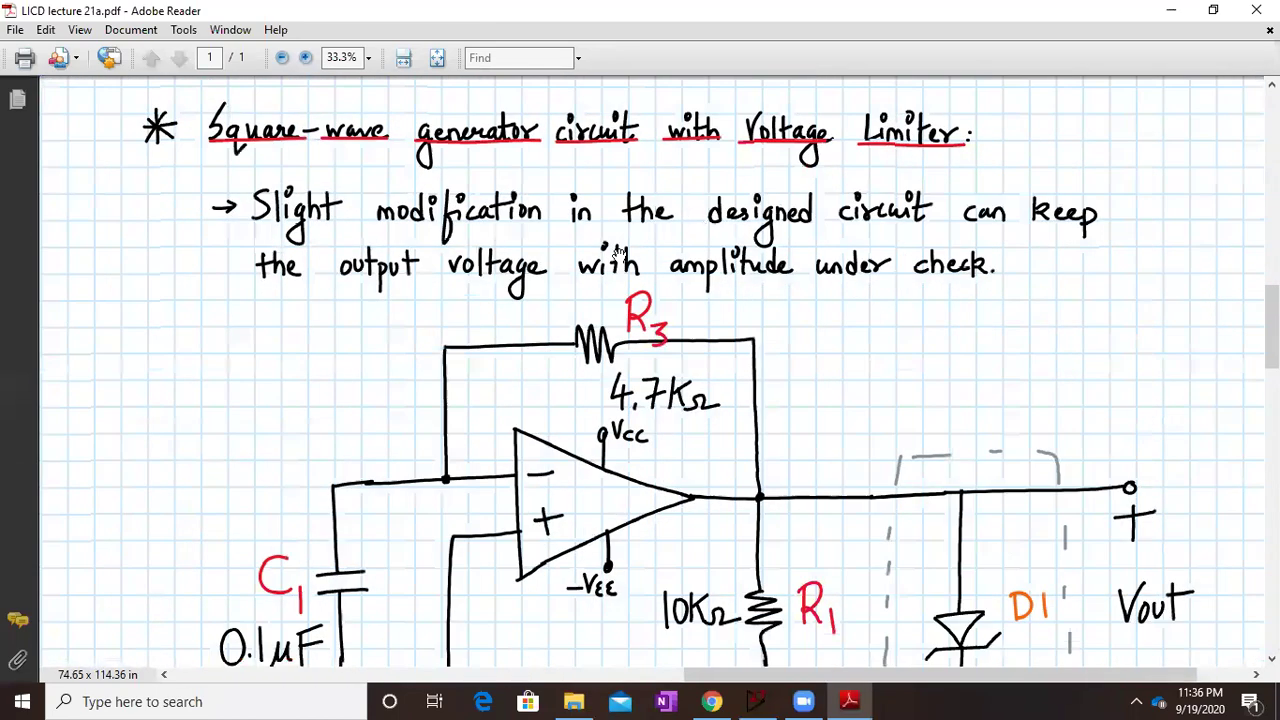
pyautogui.hscroll(-10, 1074, 114)
pyautogui.scroll(-10, 506, 463)
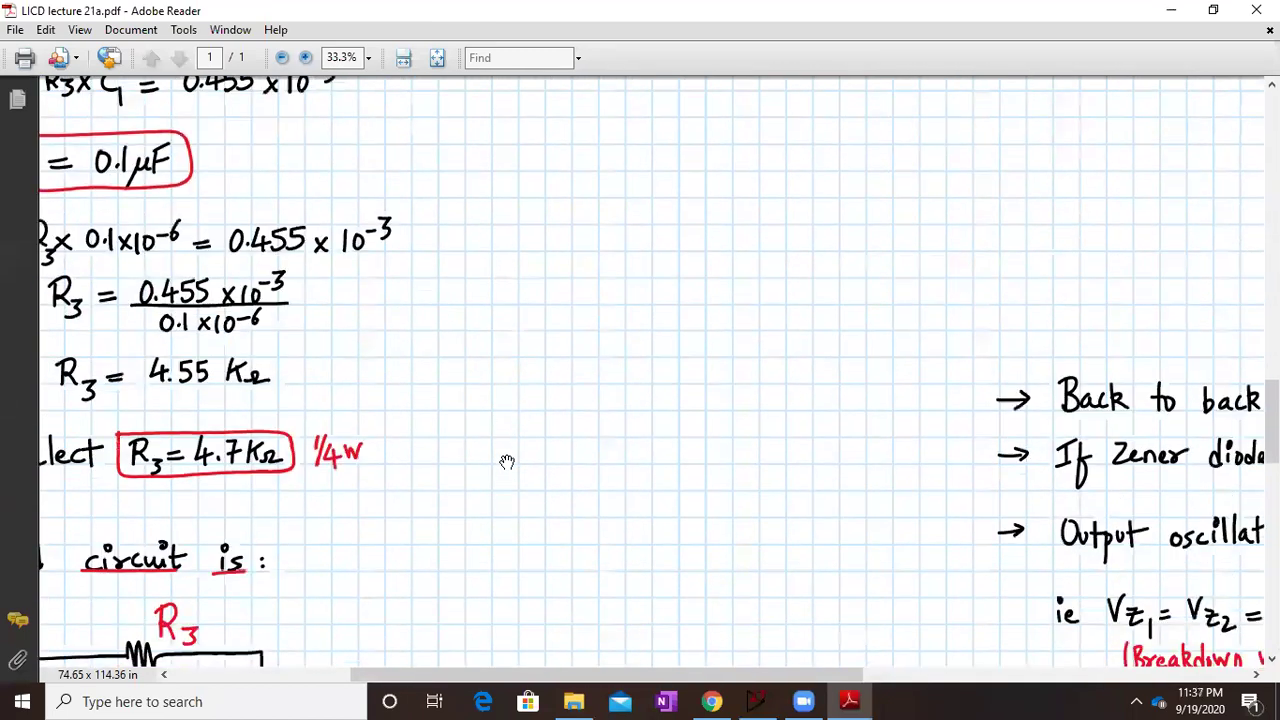
pyautogui.hscroll(10, 507, 462)
pyautogui.moveTo(723, 517); pyautogui.dragTo(775, 412)
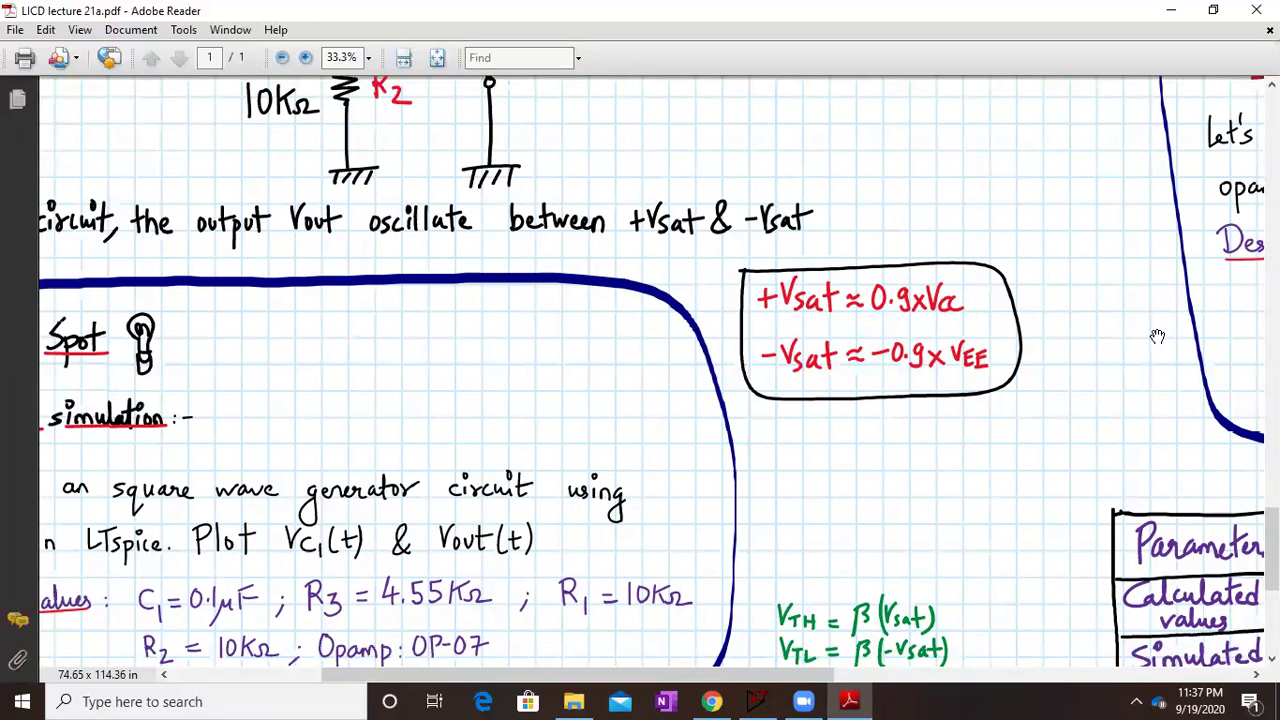
pyautogui.moveTo(1198, 330); pyautogui.dragTo(862, 428)
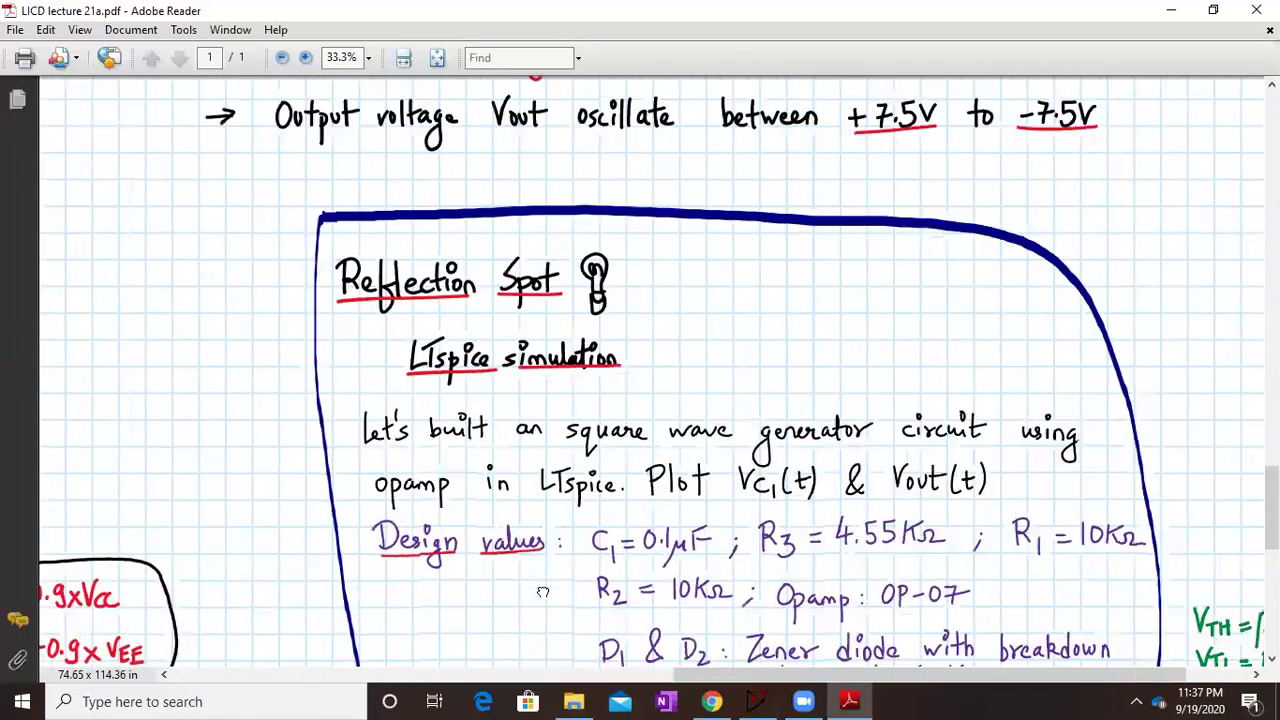
pyautogui.scroll(15, 862, 428)
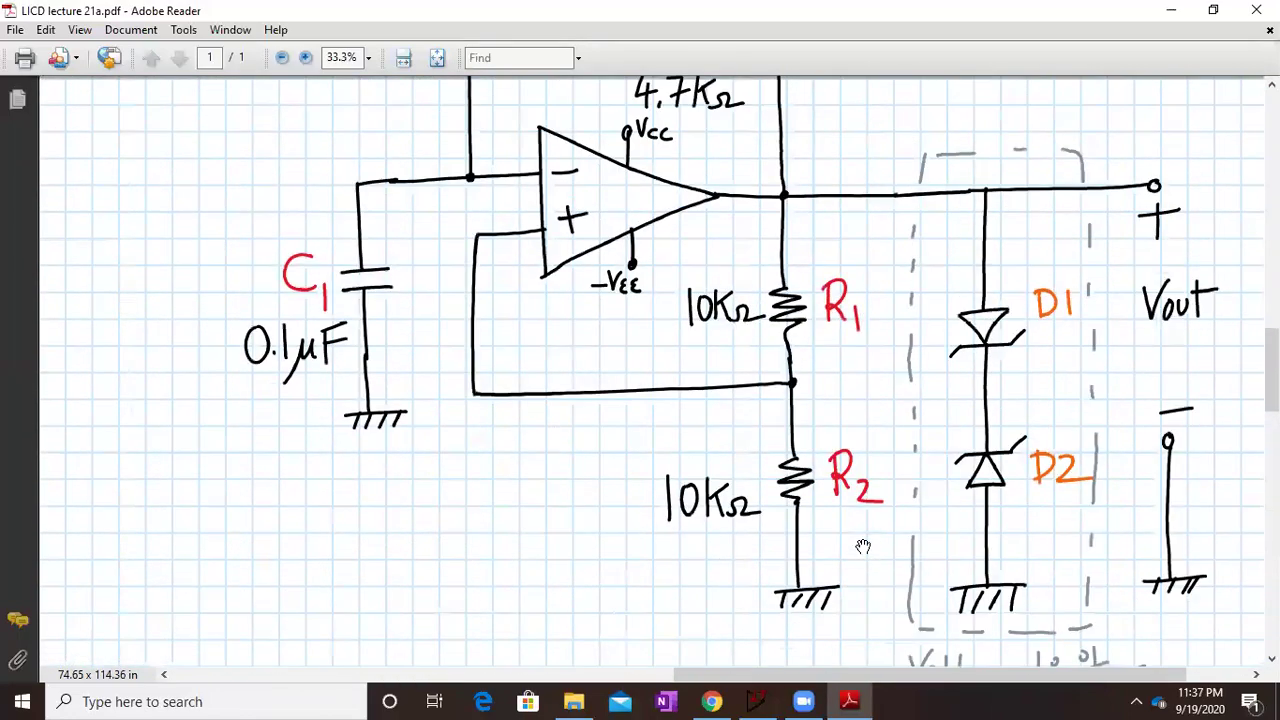
pyautogui.scroll(1, 863, 546)
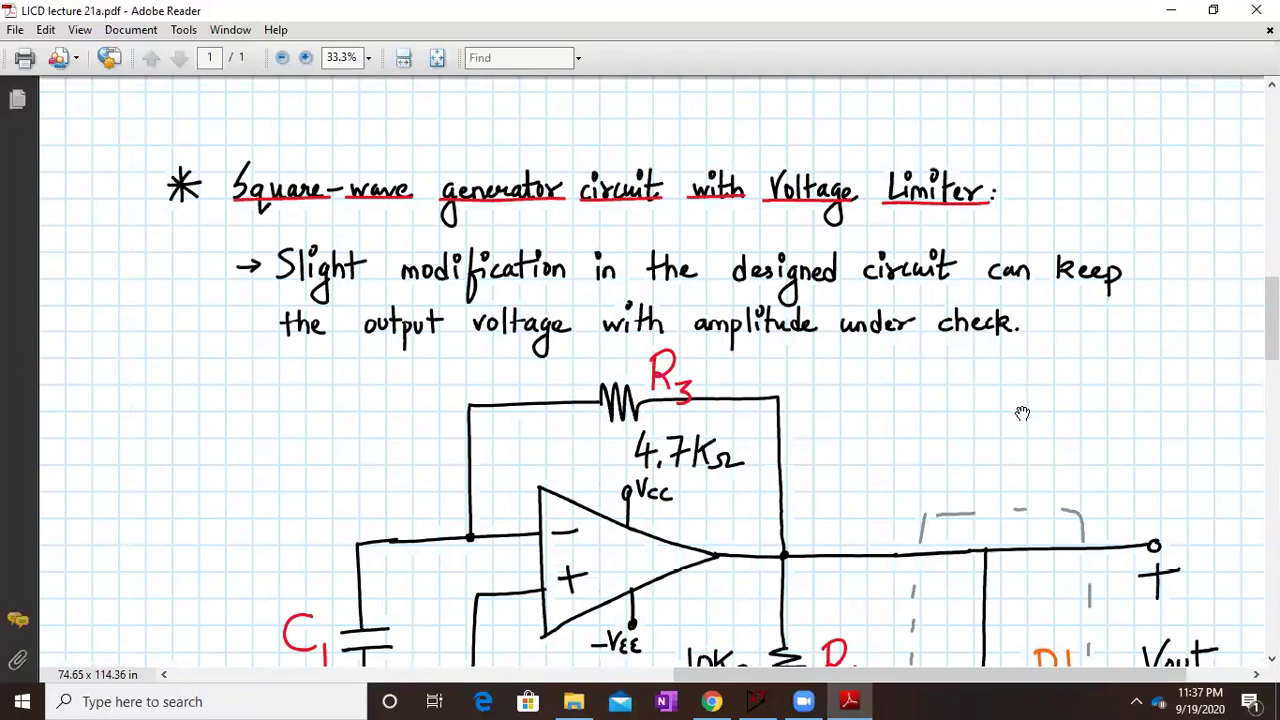
# - Examine the voltage limiter circuit with back-to-back zener diodes D1 and D2 in the PDF at 28% magnification
pyautogui.moveTo(938, 485); pyautogui.dragTo(938, 463)
pyautogui.scroll(-5, 938, 463)
pyautogui.scroll(-1, 899, 400)
pyautogui.scroll(-2, 899, 378)
pyautogui.scroll(3, 887, 329)
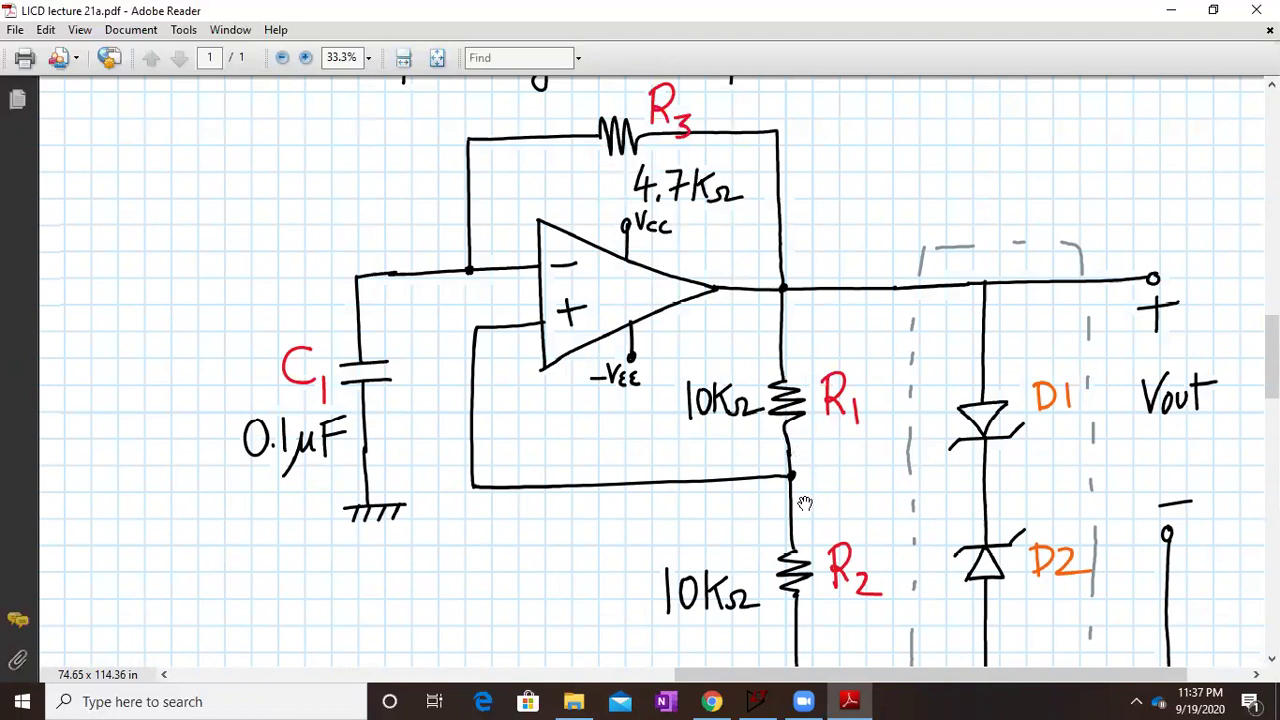
pyautogui.moveTo(816, 543); pyautogui.dragTo(780, 467)
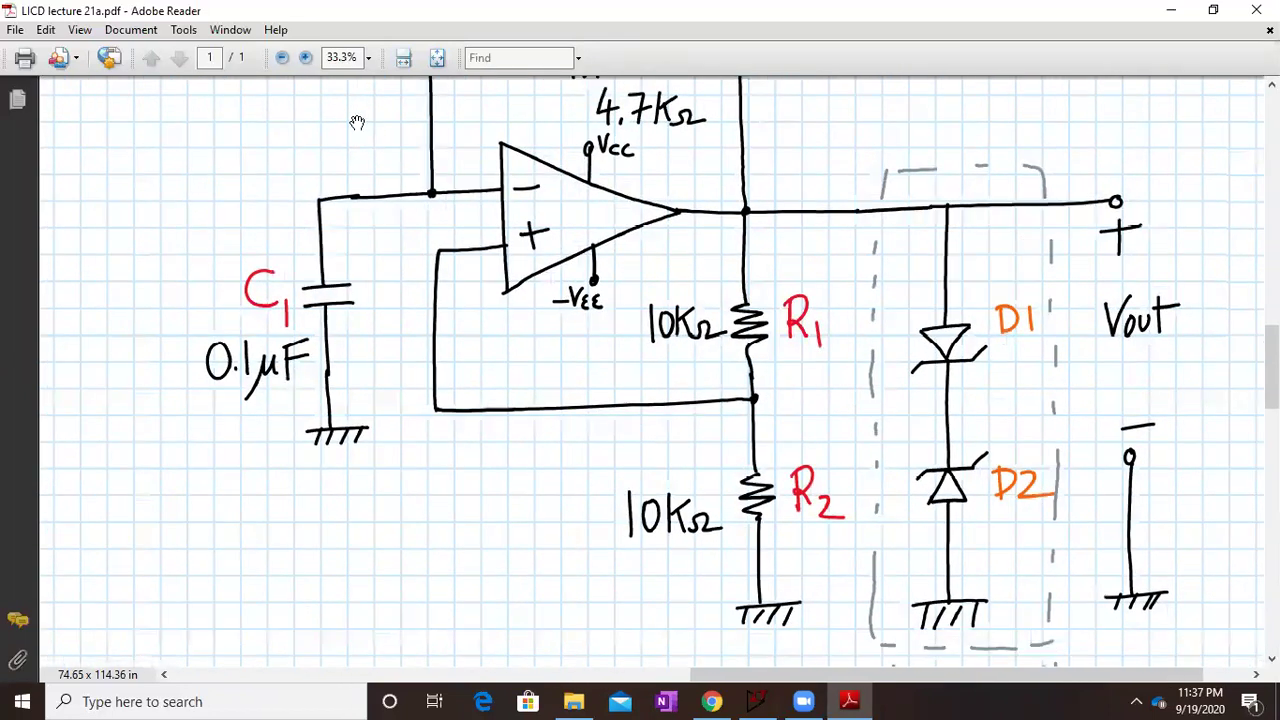
pyautogui.click(340, 57)
pyautogui.write('28')
pyautogui.press('Return')
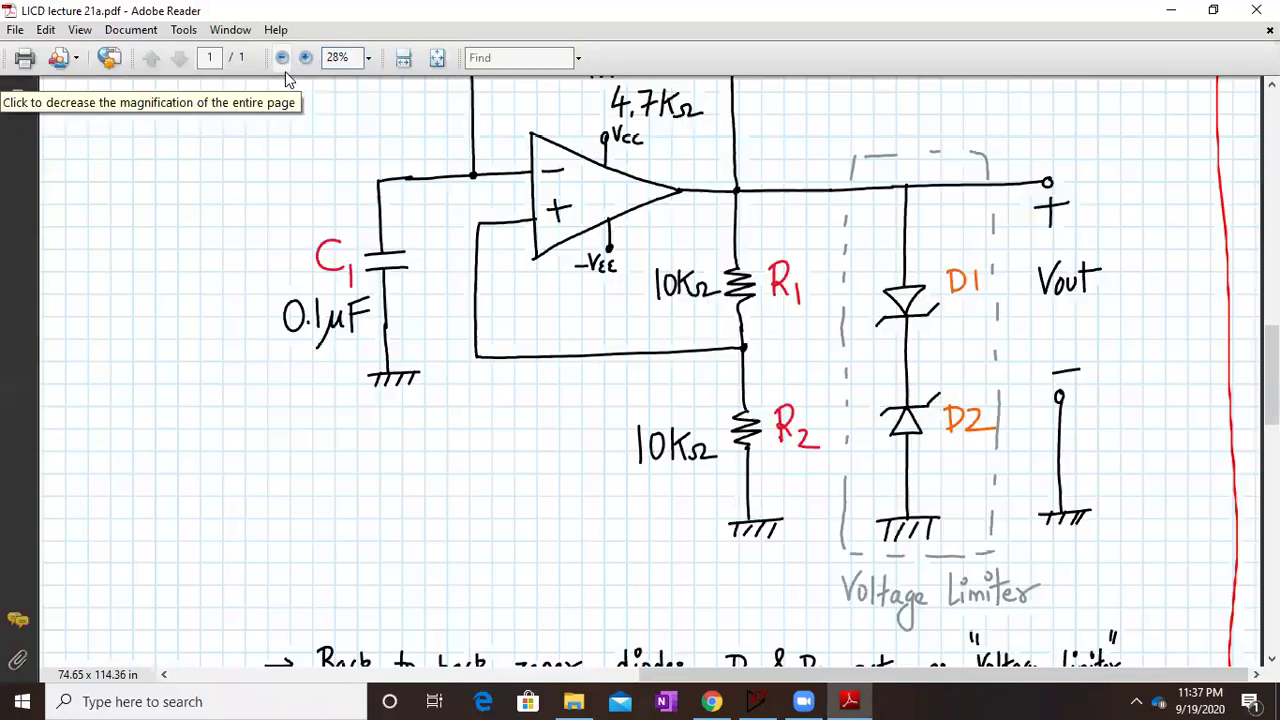
pyautogui.scroll(2, 820, 395)
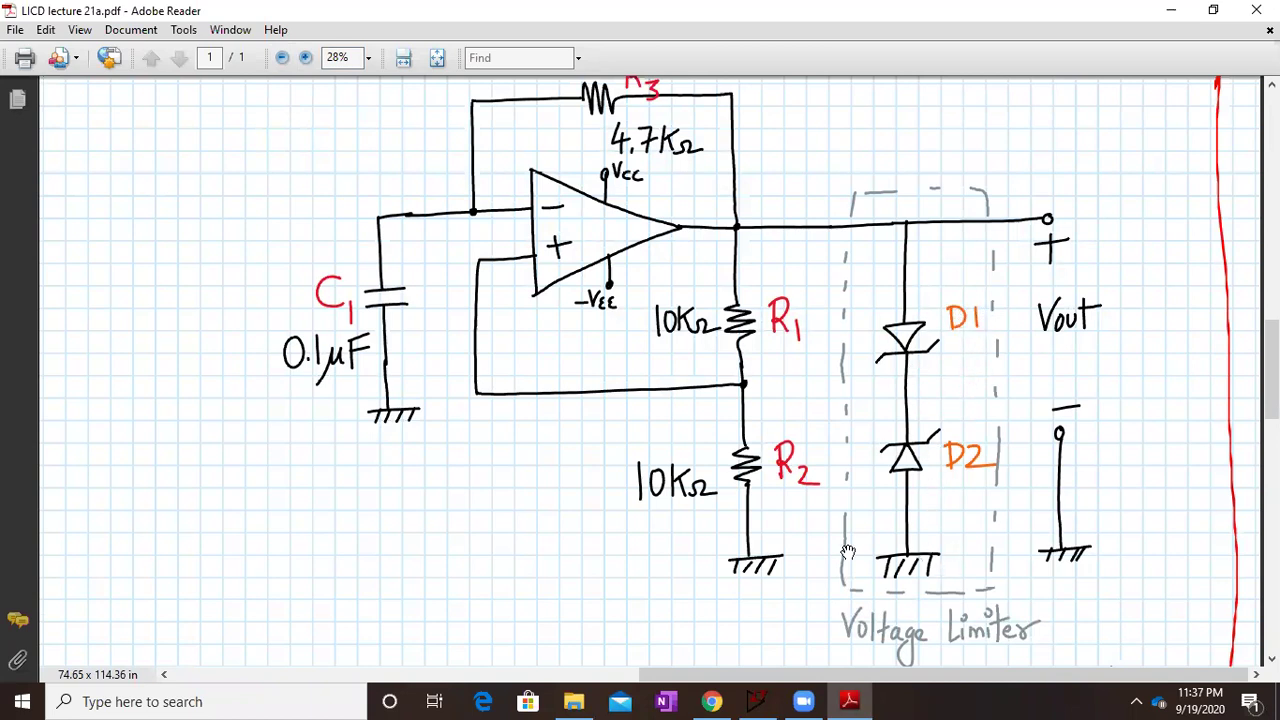
pyautogui.moveTo(780, 571); pyautogui.dragTo(769, 292)
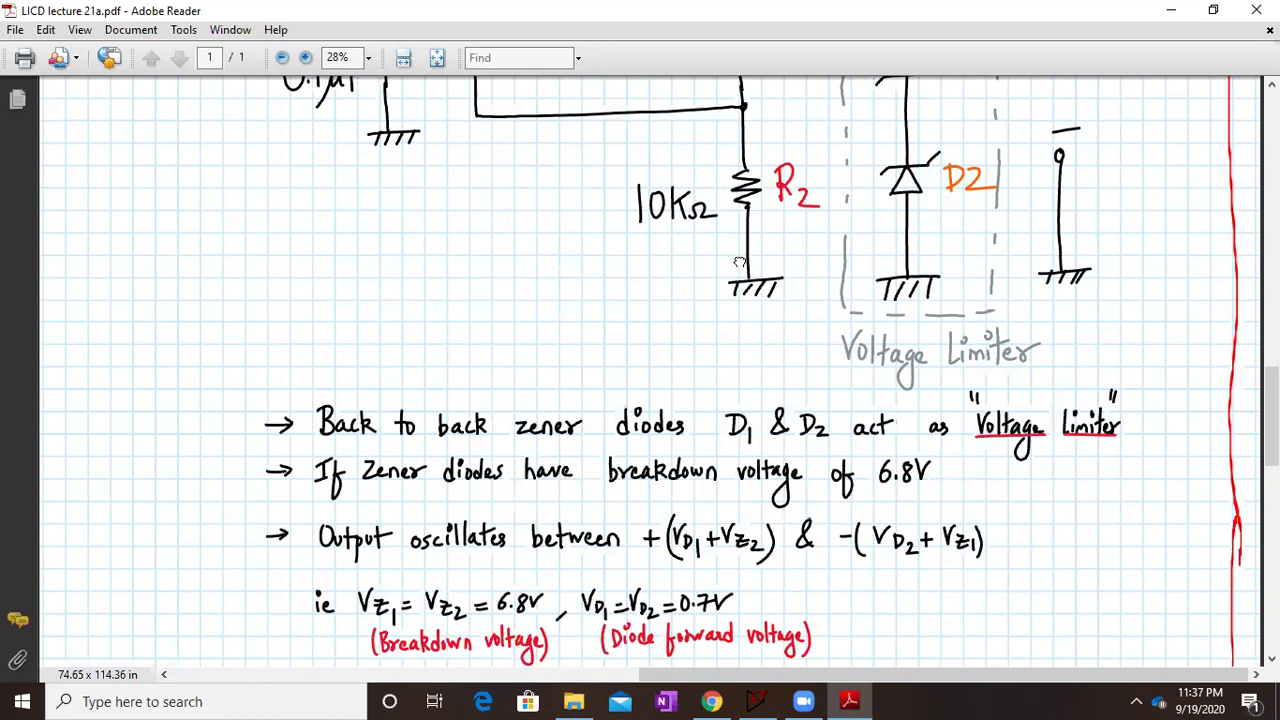
pyautogui.scroll(2, 732, 348)
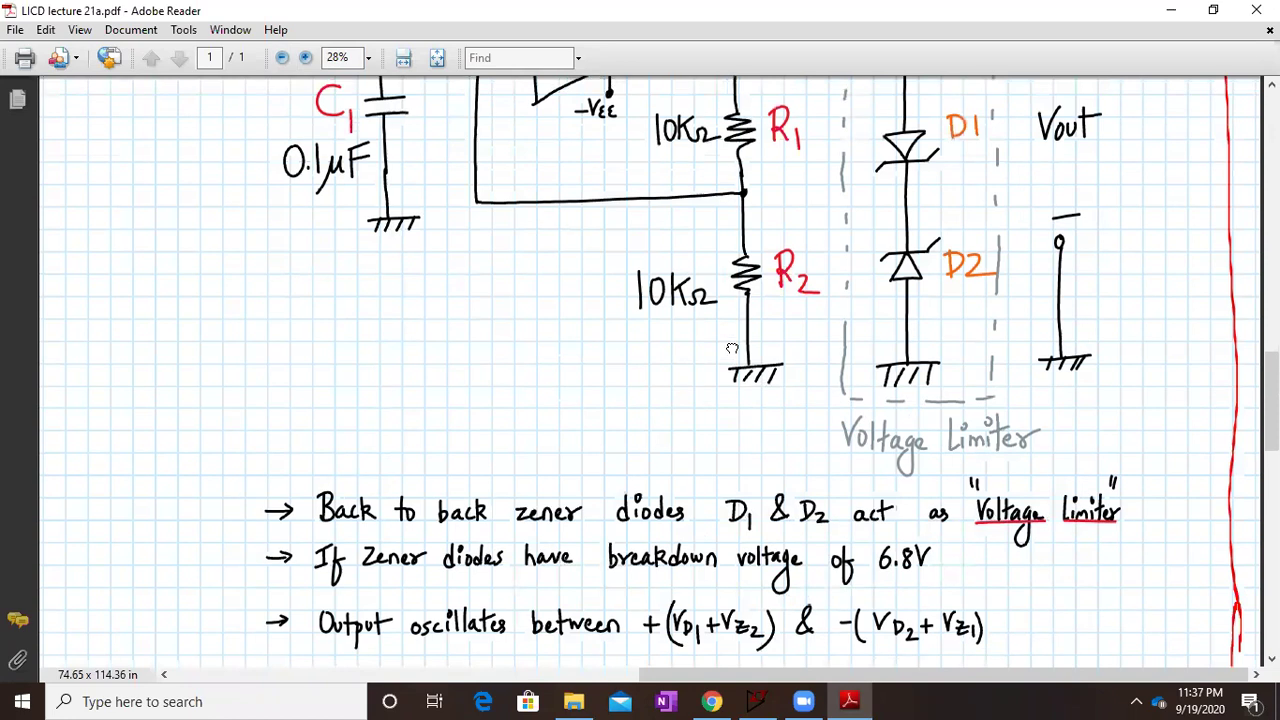
# - Read the limiter's output voltage notes, LTspice design values and results table in the PDF at 22% magnification
pyautogui.click(338, 57)
pyautogui.write('22')
pyautogui.press('Return')
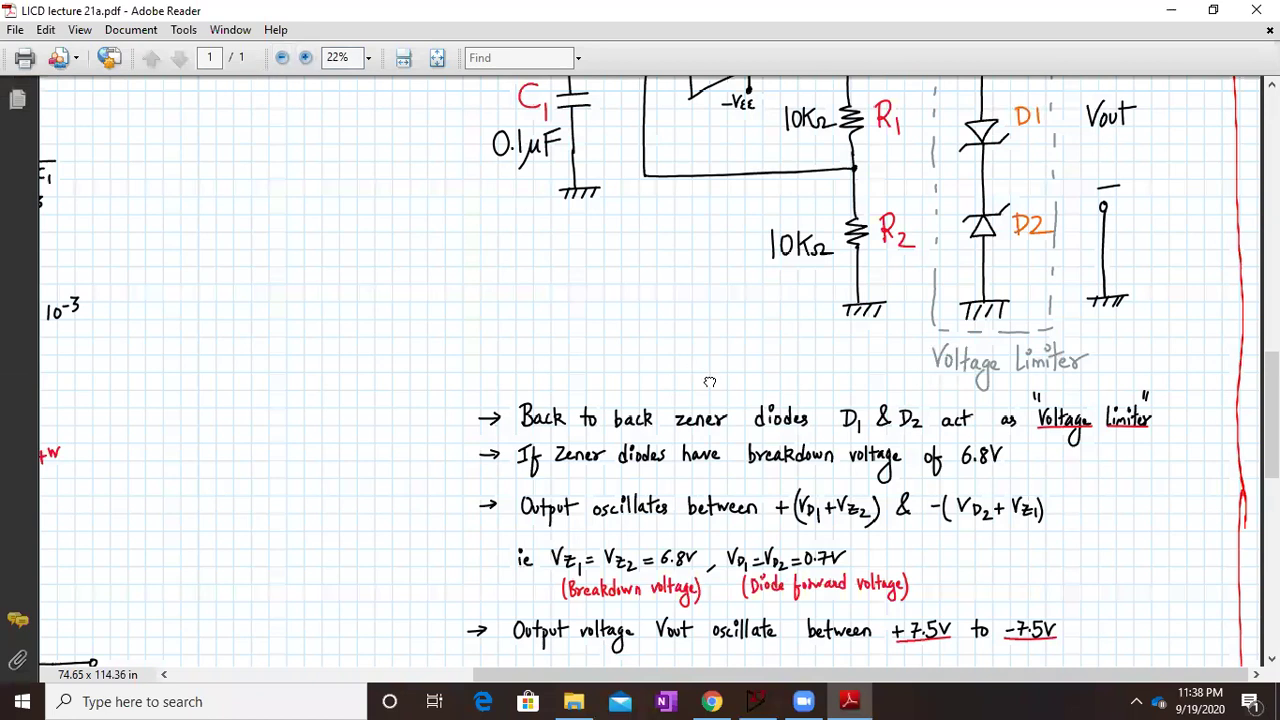
pyautogui.scroll(1, 697, 474)
pyautogui.scroll(1, 697, 474)
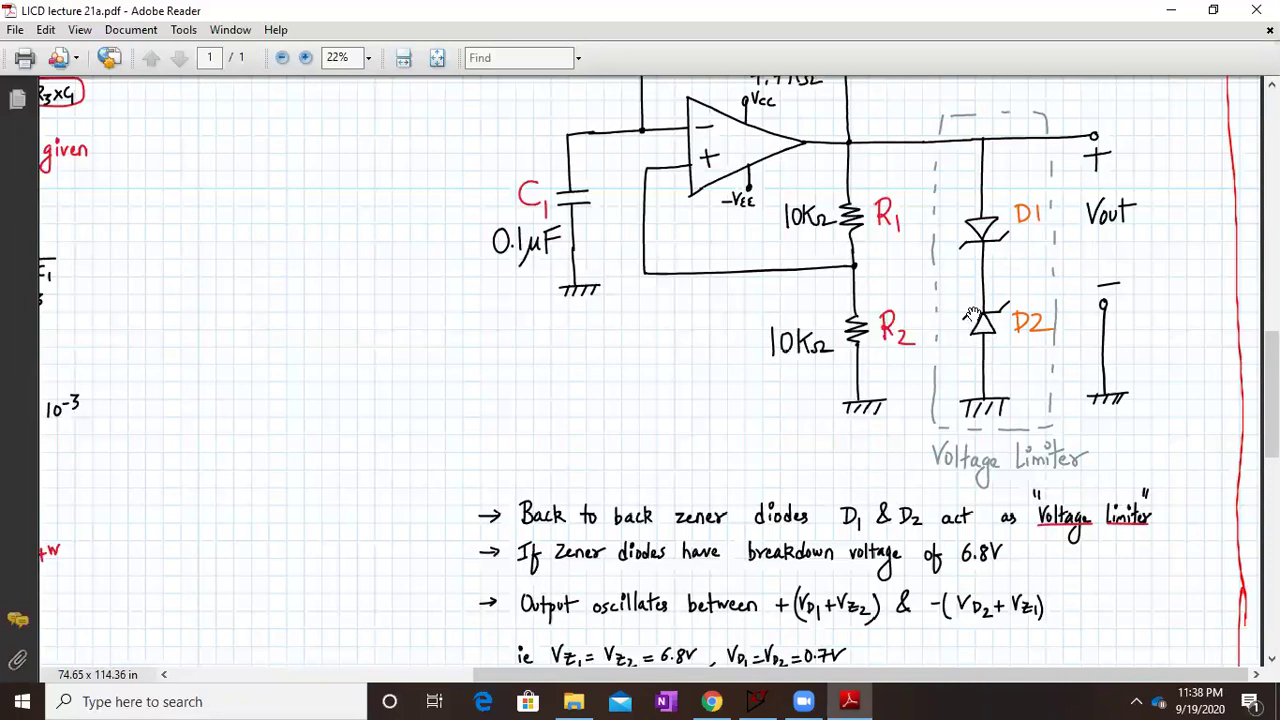
pyautogui.moveTo(867, 453); pyautogui.dragTo(850, 278)
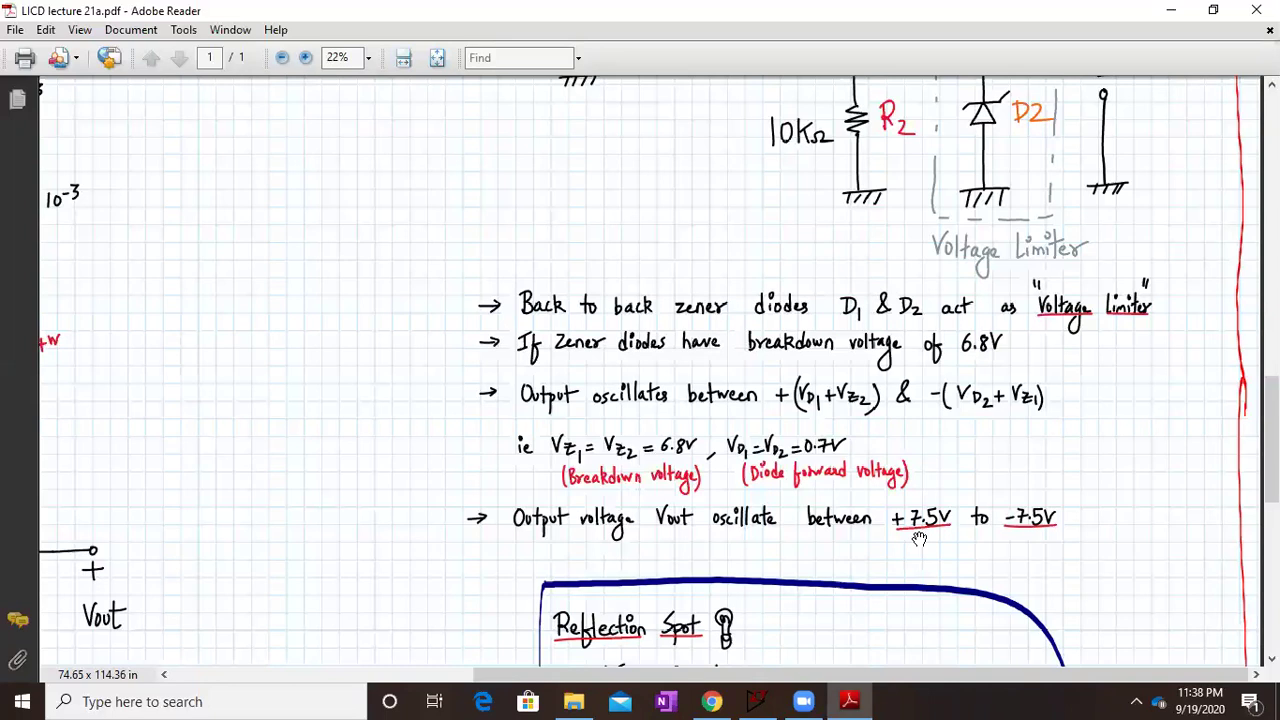
pyautogui.scroll(-10, 801, 520)
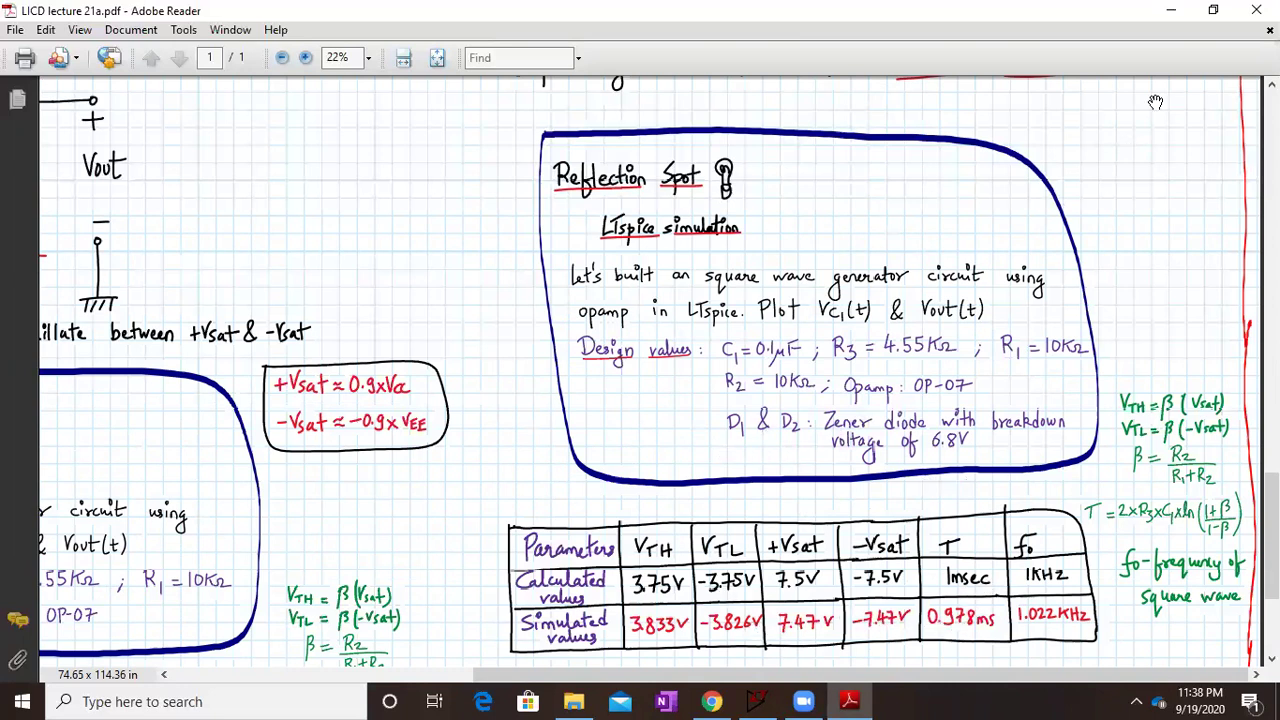
# - Restore the PDF to half-screen size, switch to LTspice maximized, and show the astable_mv_design_and_comp schematic
pyautogui.click(1213, 9)
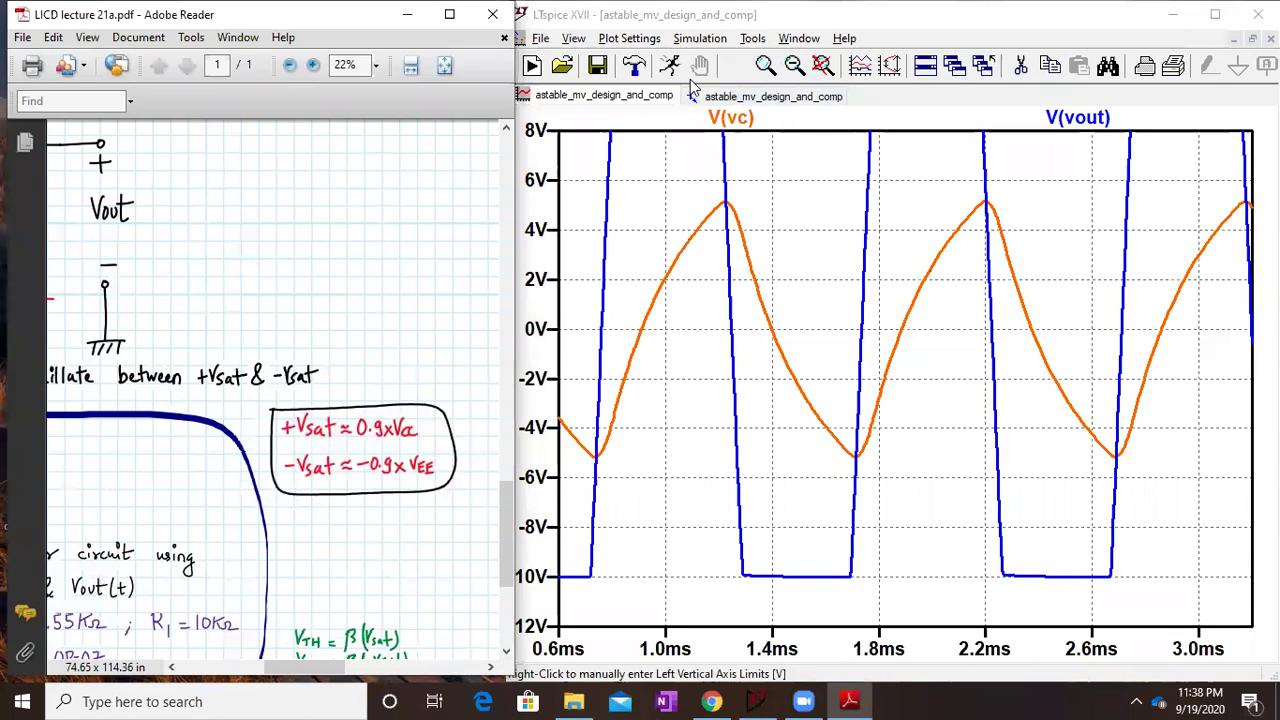
pyautogui.doubleClick(843, 14)
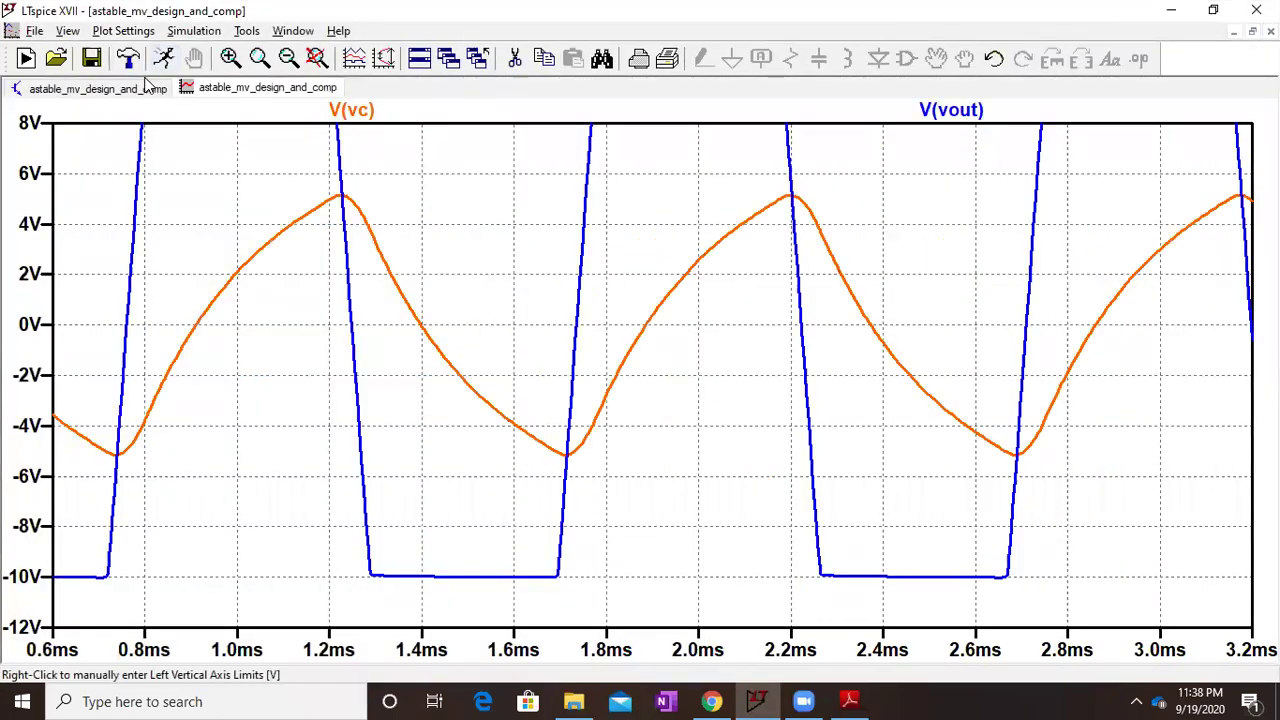
pyautogui.click(140, 88)
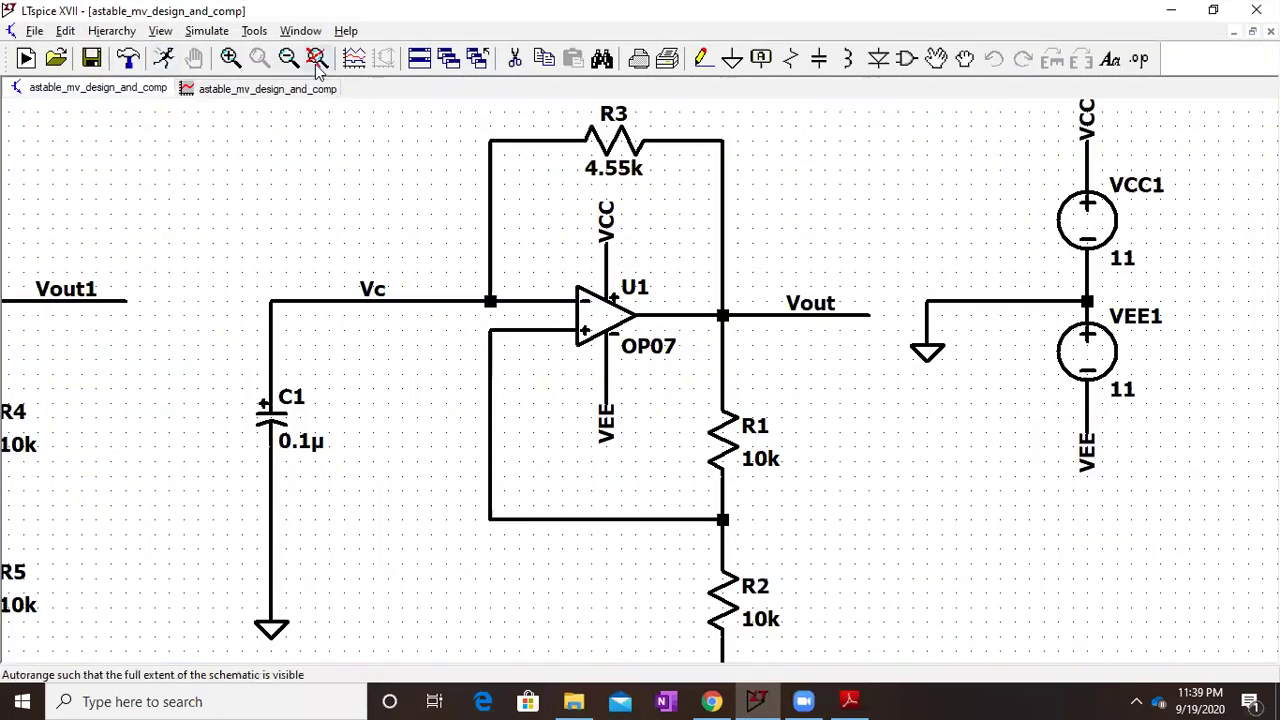
# - Fit the high-speed and low-speed op-amp circuits in view and run the transient simulation
pyautogui.click(316, 59)
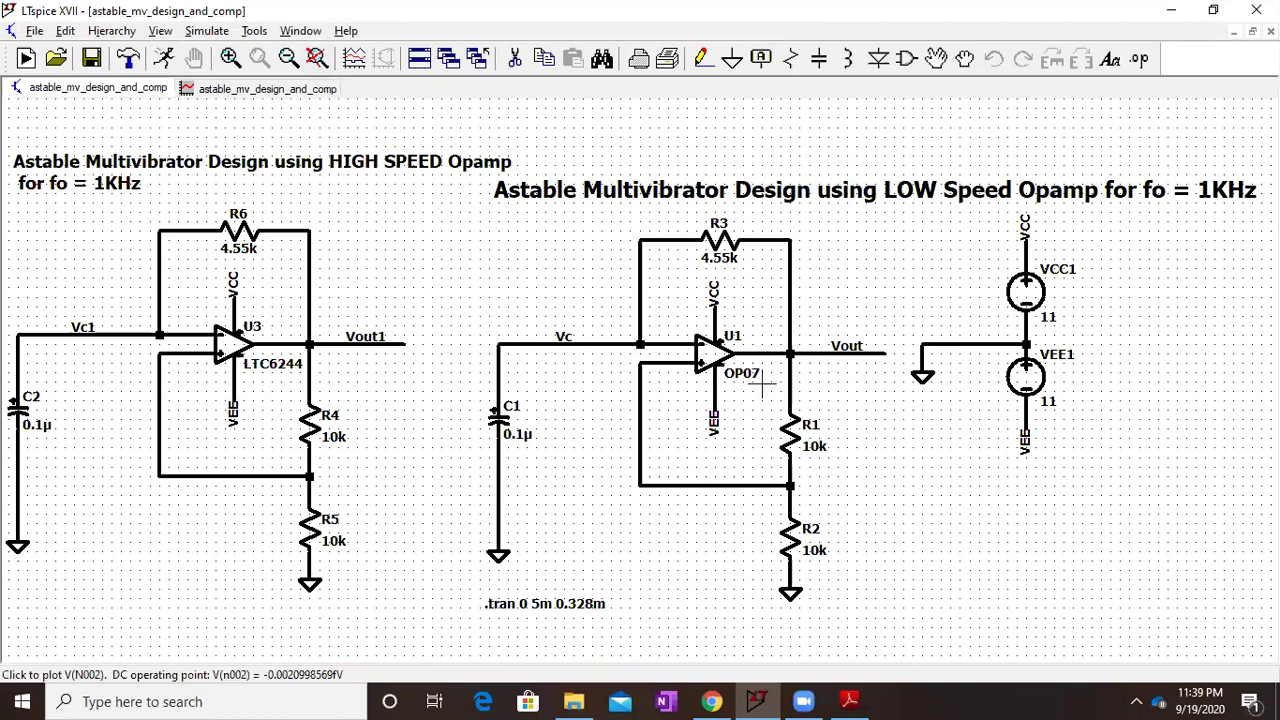
pyautogui.rightClick(746, 350)
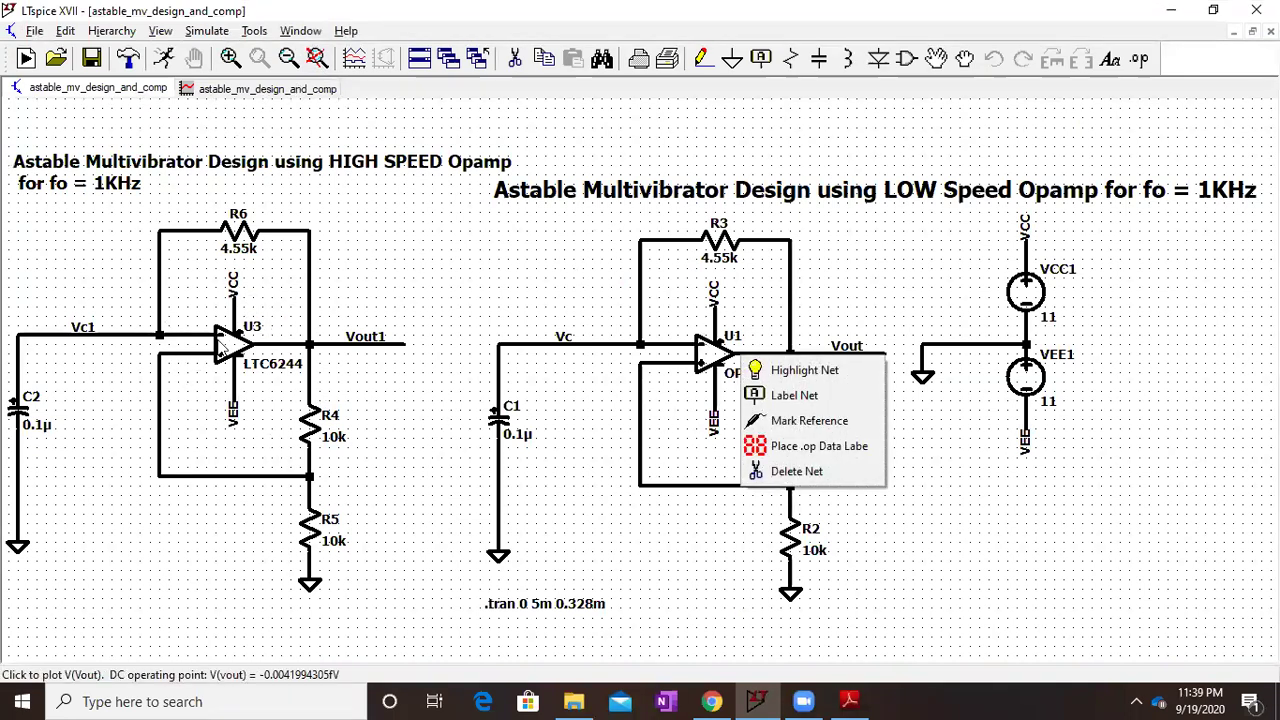
pyautogui.click(214, 34)
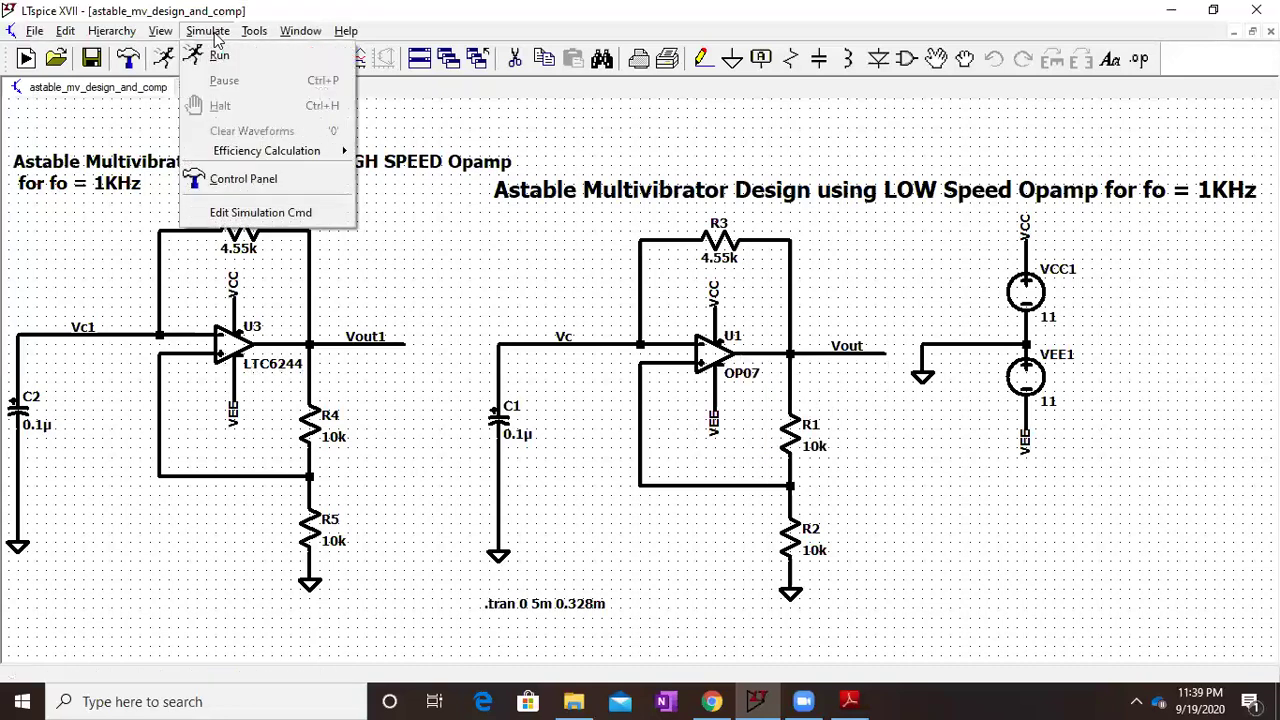
pyautogui.click(218, 51)
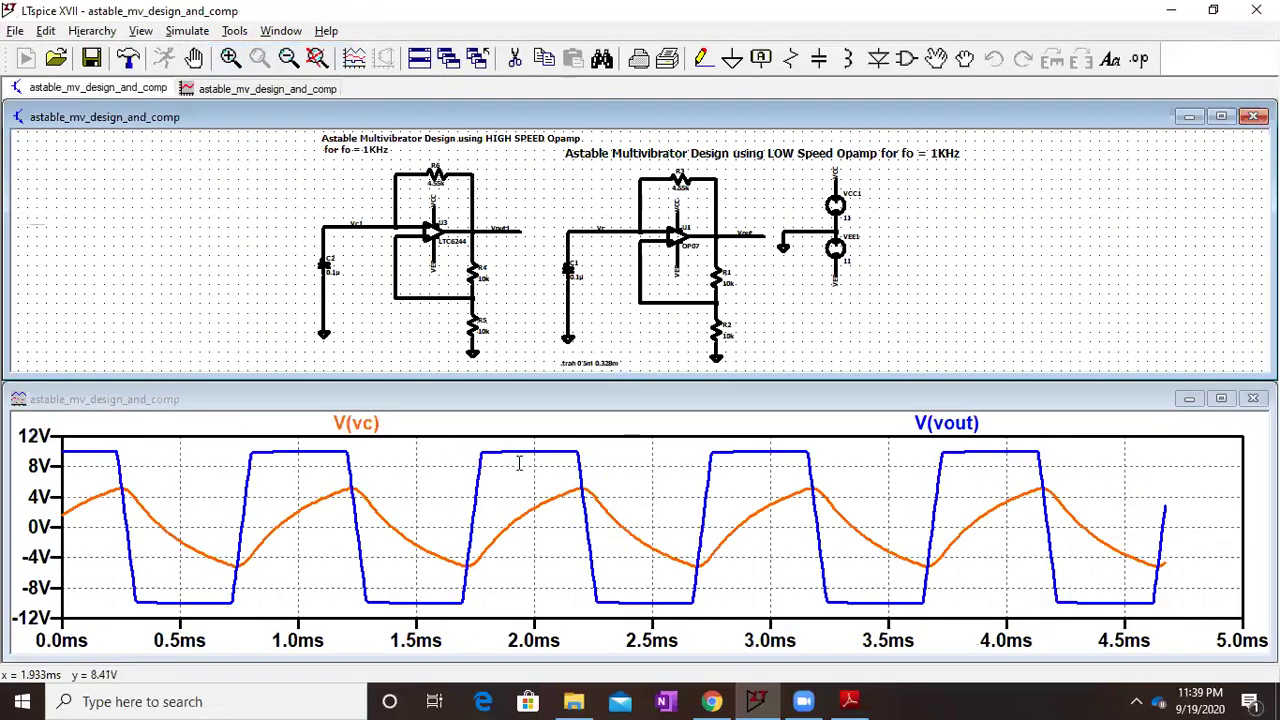
# - Add a second plot pane and plot the LTC6244 circuit's V(vc1) and V(vout1) in it
pyautogui.rightClick(519, 464)
pyautogui.click(592, 265)
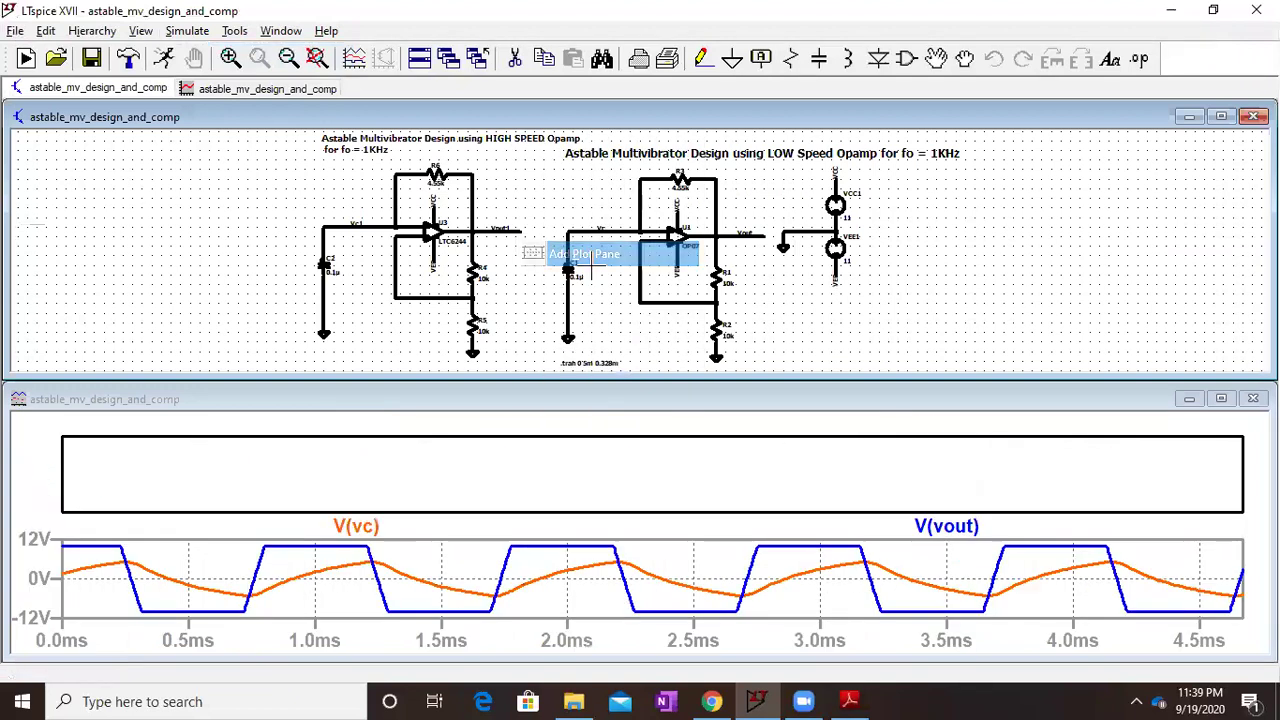
pyautogui.click(434, 457)
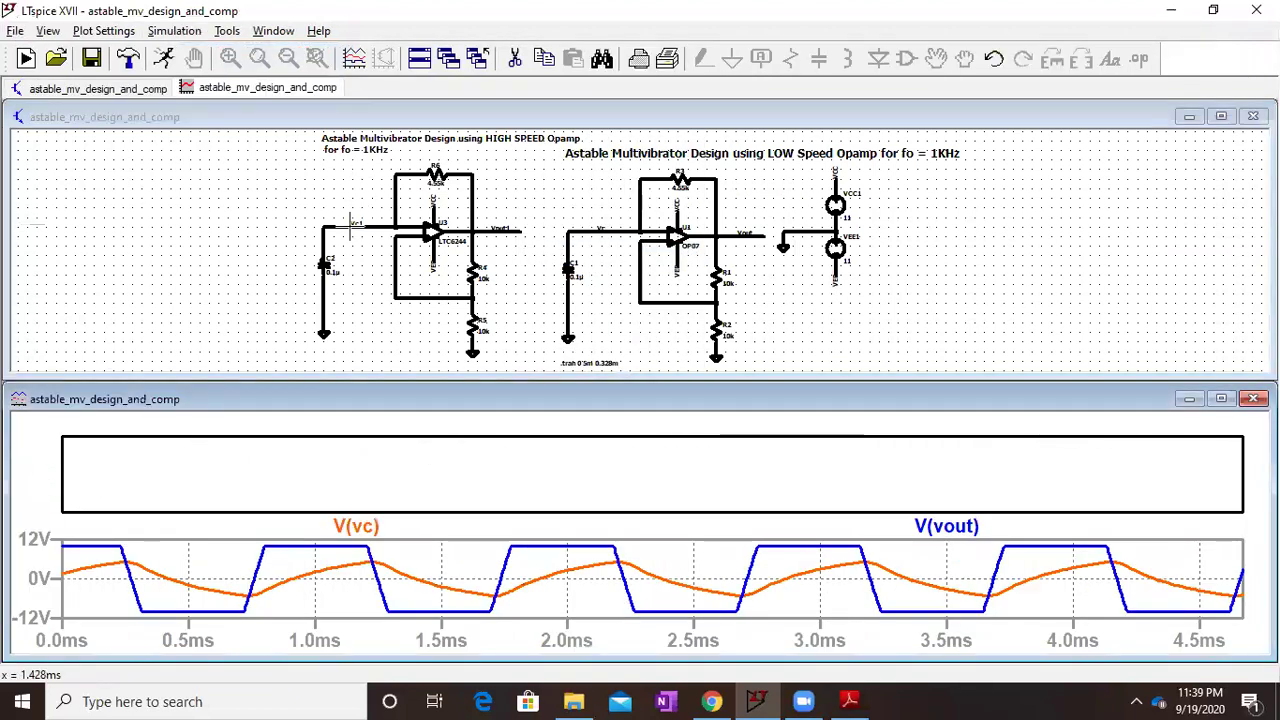
pyautogui.click(350, 224)
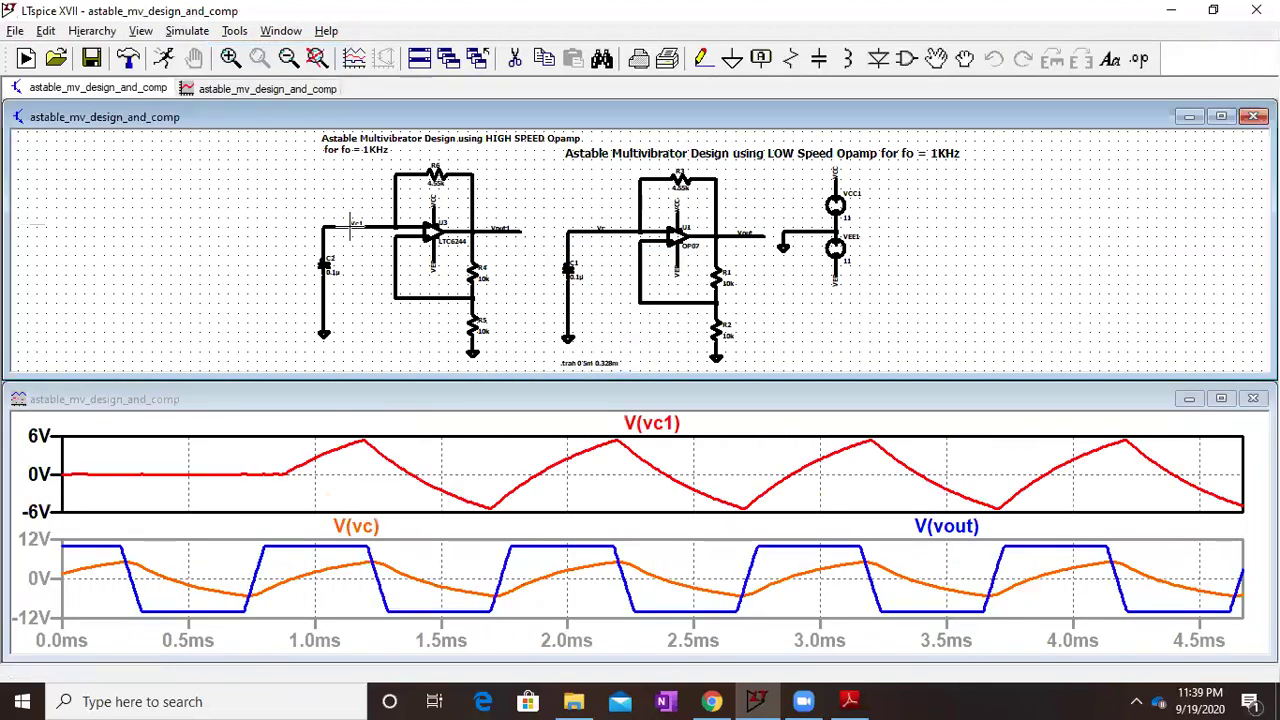
pyautogui.click(505, 230)
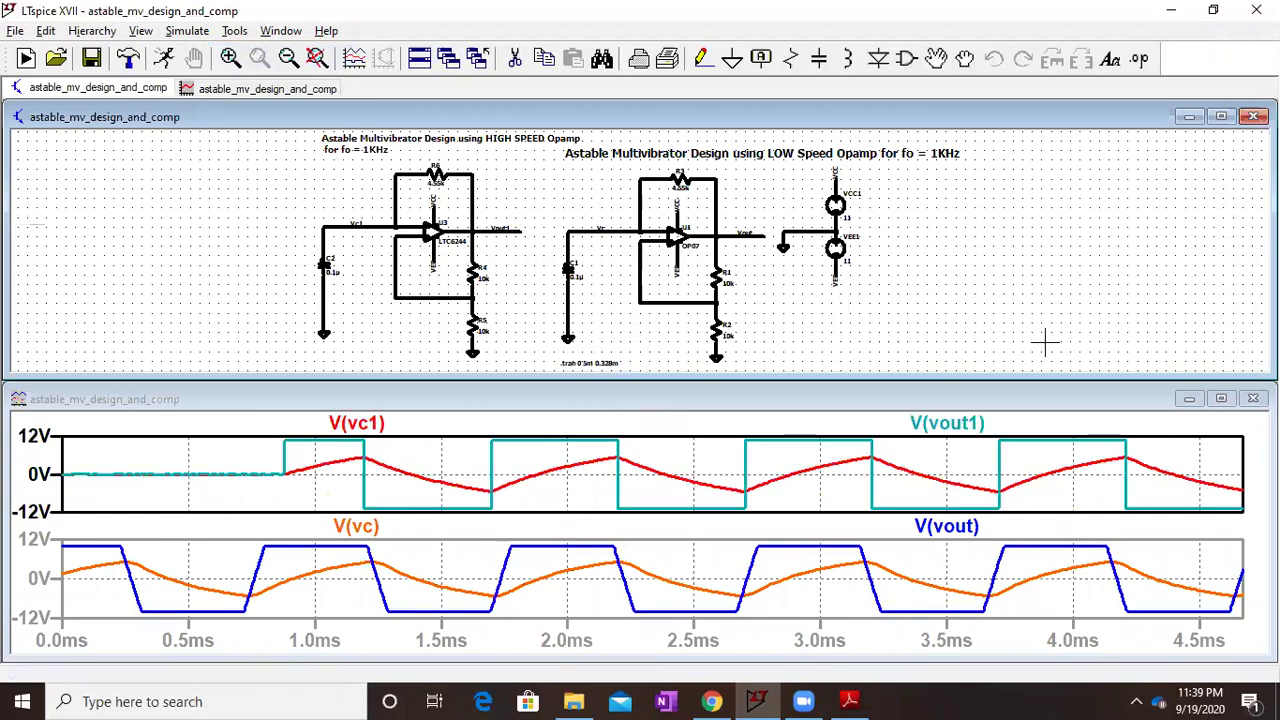
# - Maximize the waveform window and compare the V(vout1) and V(vout) falling edges around 3.2 ms, including at closer zoom
pyautogui.click(1221, 398)
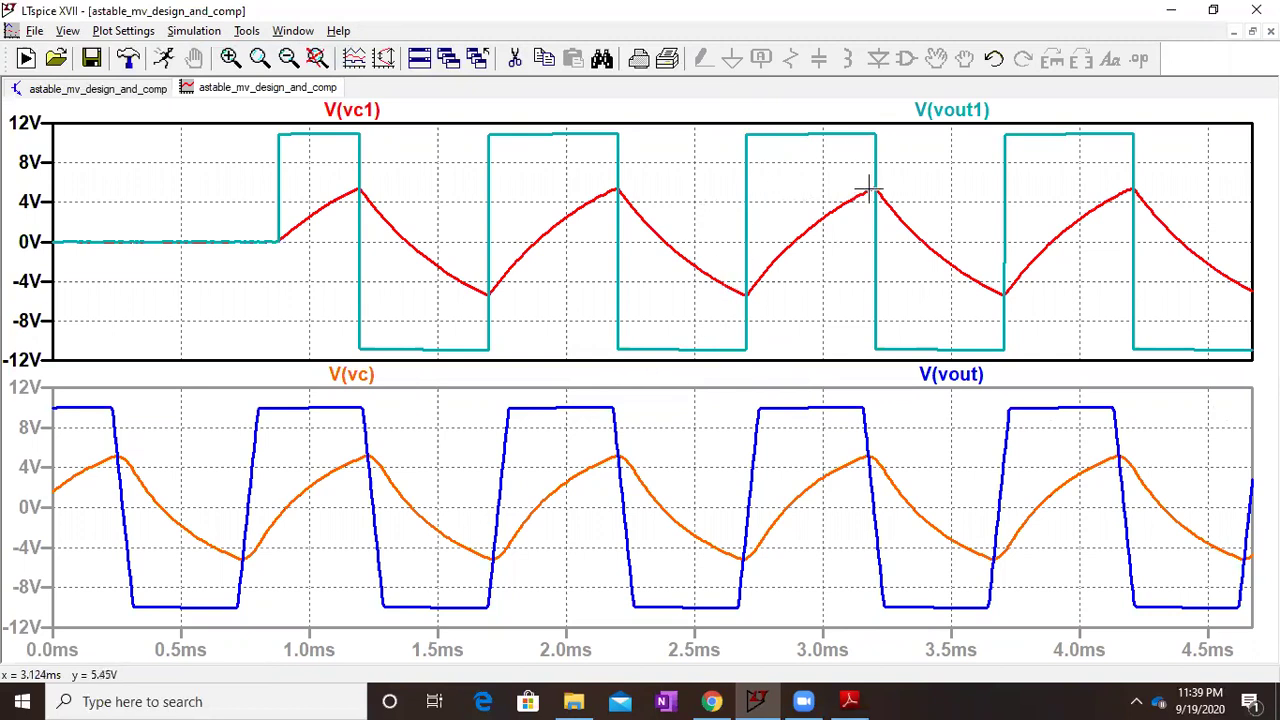
pyautogui.moveTo(703, 168); pyautogui.dragTo(1148, 368)
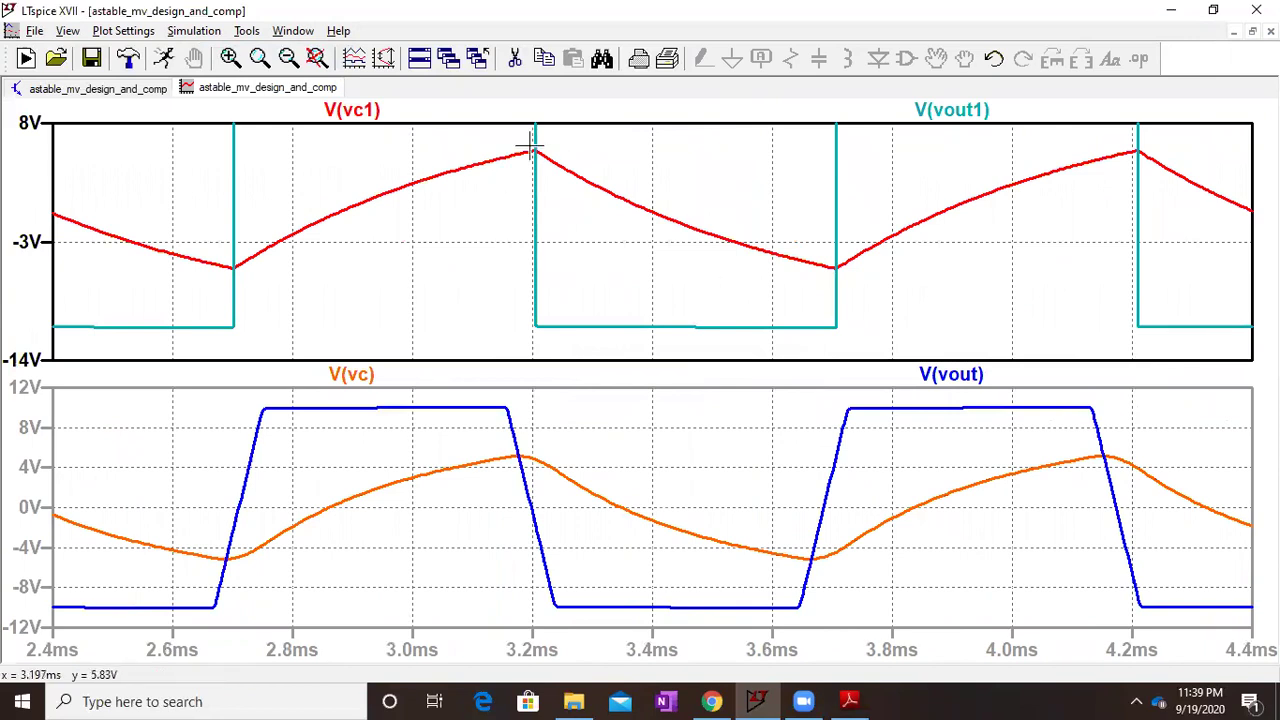
pyautogui.moveTo(471, 397); pyautogui.dragTo(617, 517)
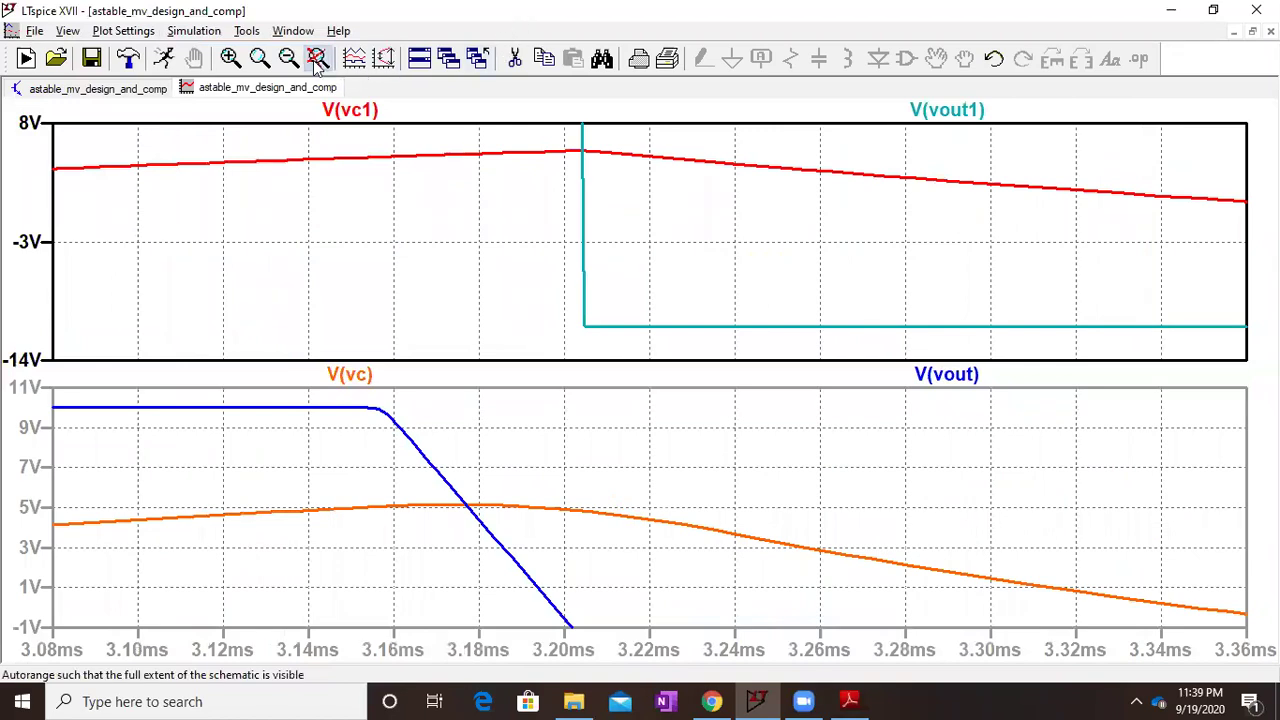
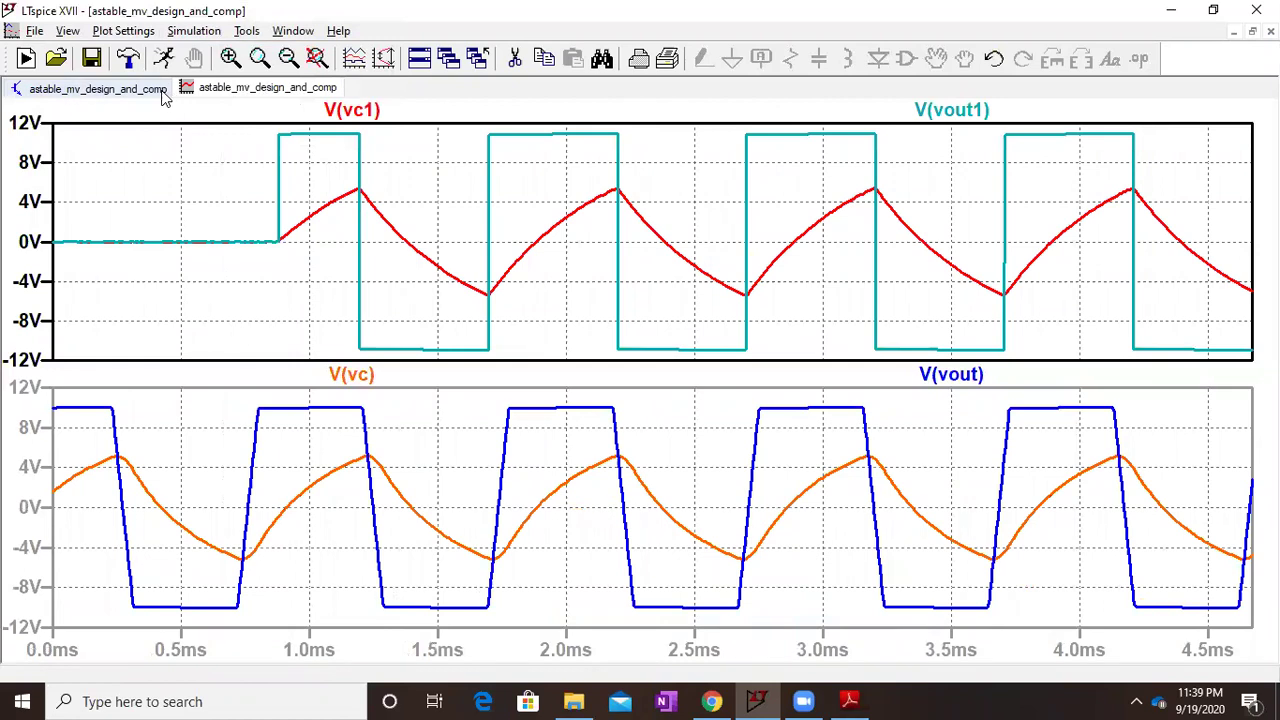
# - Close the astable_mv_design_and_comp files and open the astable_mv_with_limiter schematic
pyautogui.click(200, 131)
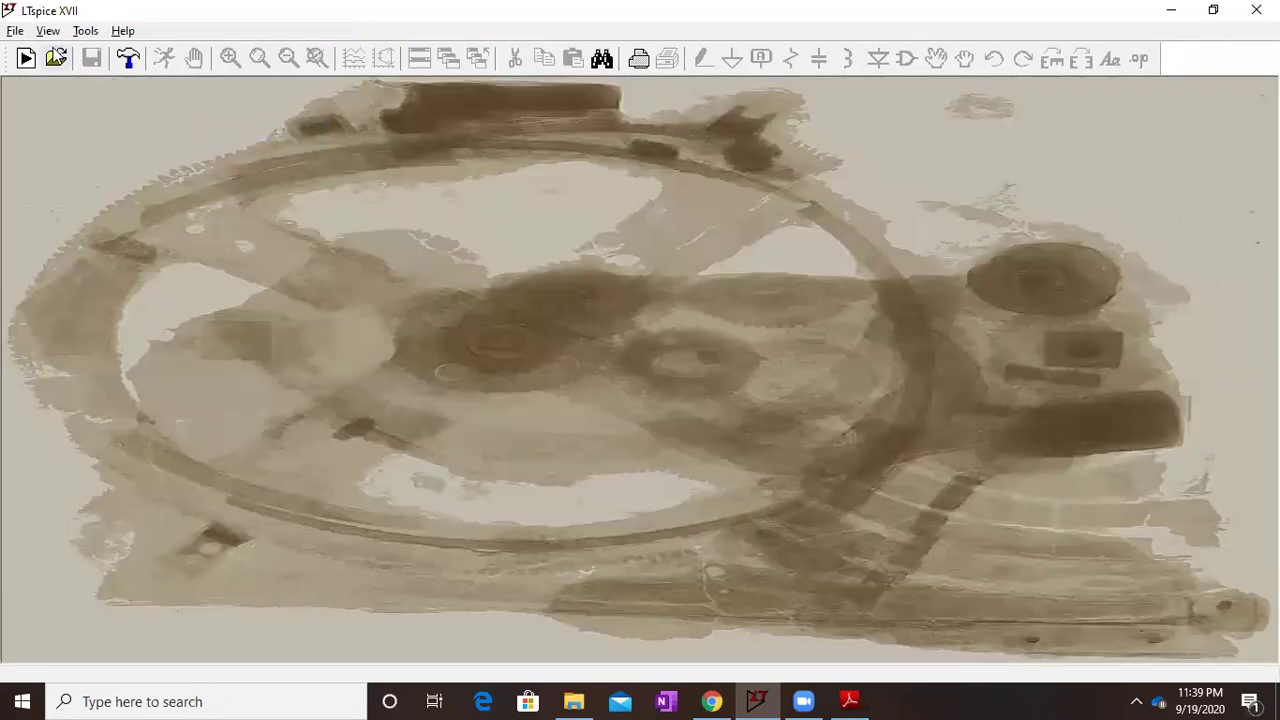
pyautogui.click(56, 58)
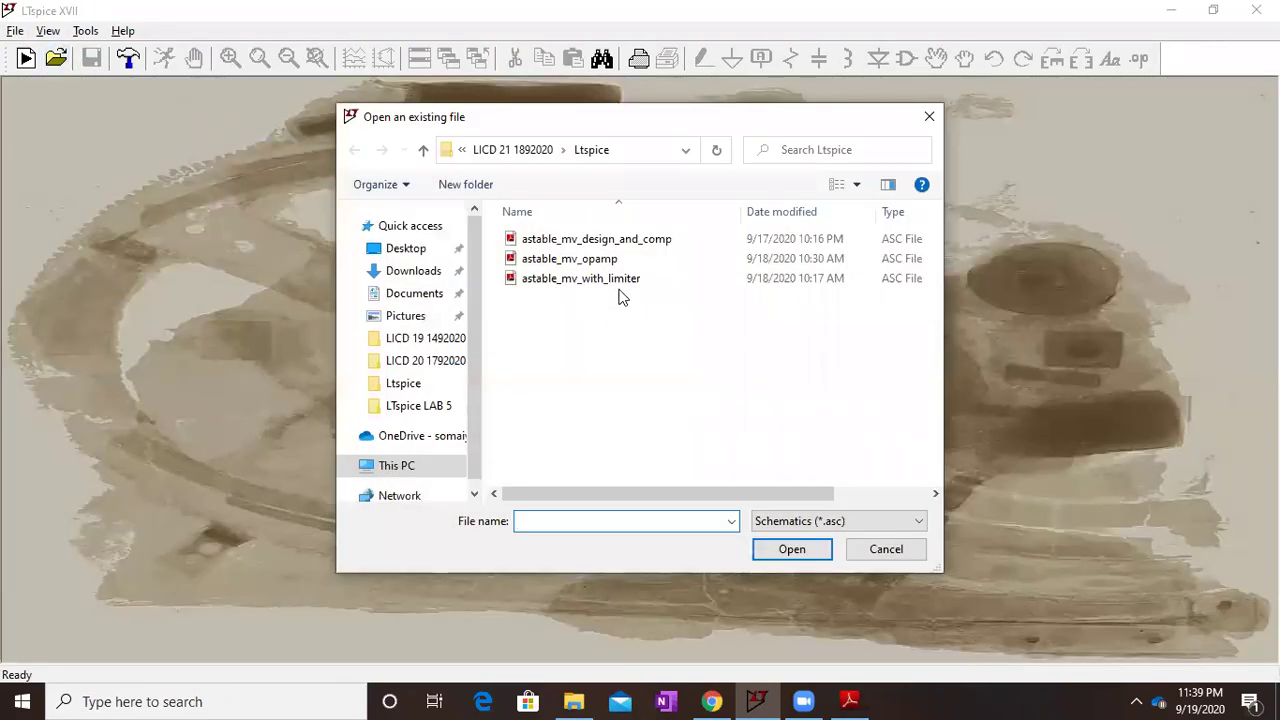
pyautogui.click(621, 283)
pyautogui.click(802, 549)
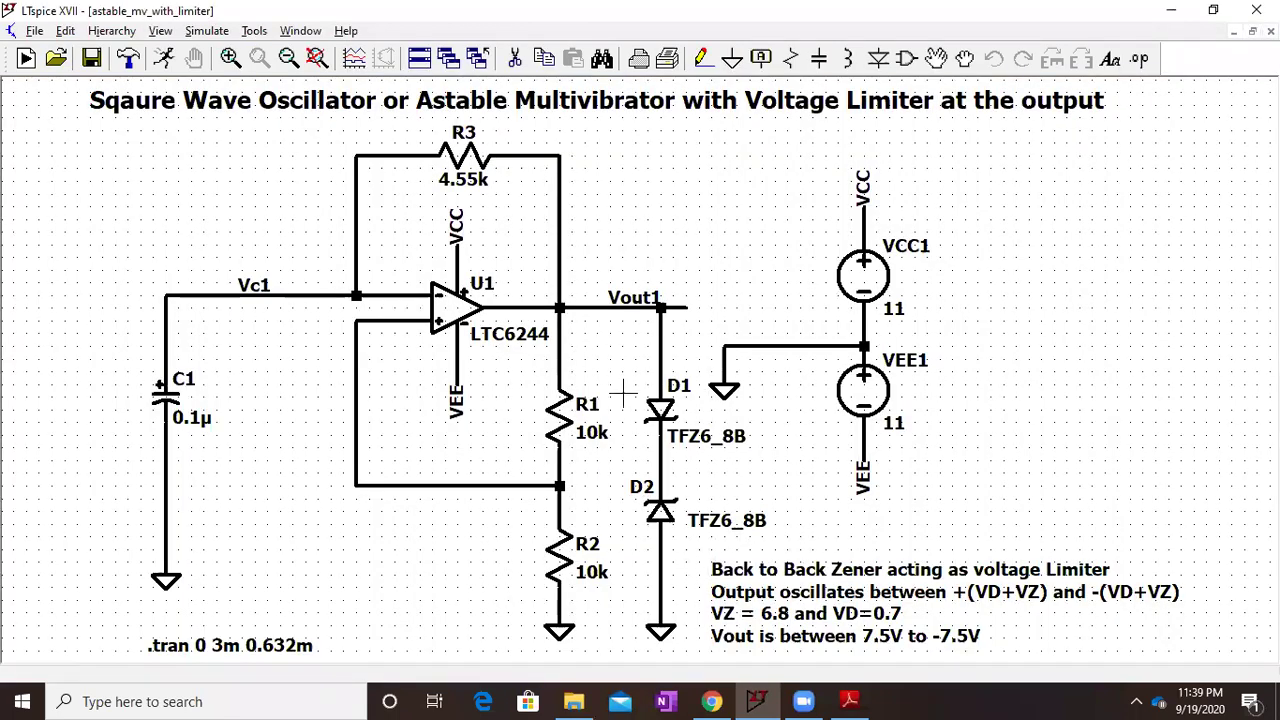
# - Check the diode properties of zeners D1 and D2, including their breakdown voltage
pyautogui.rightClick(676, 416)
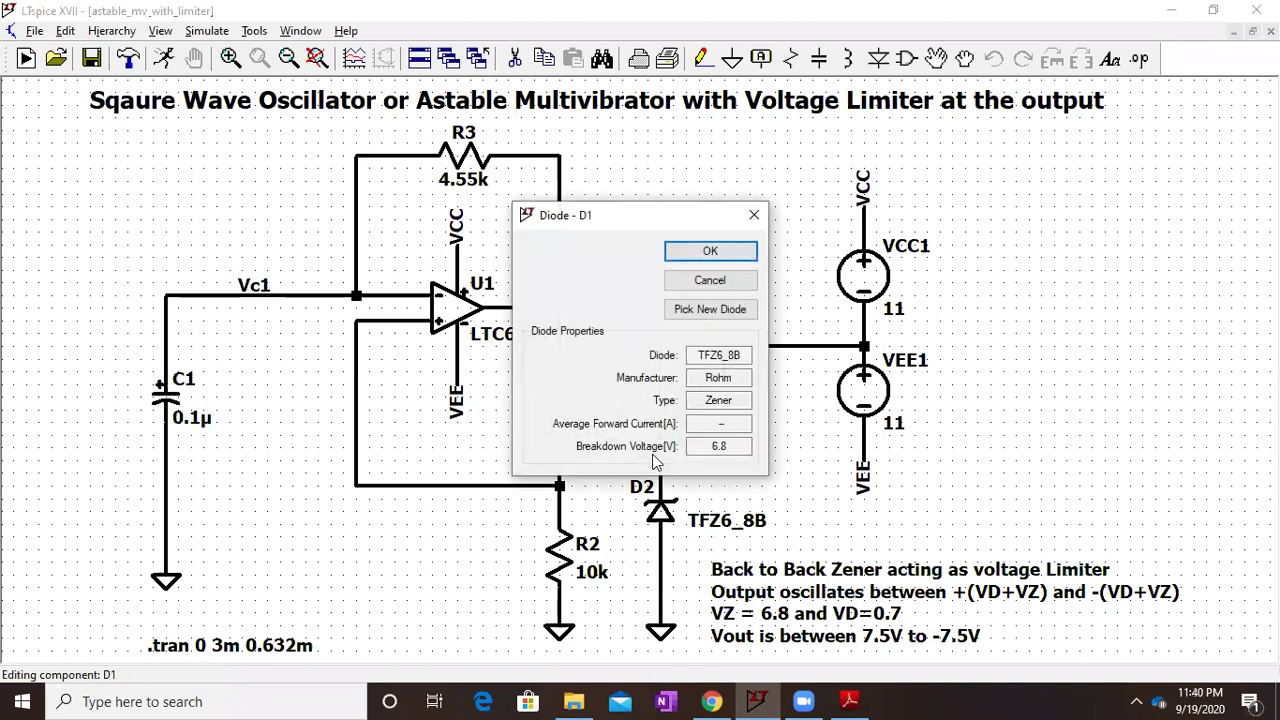
pyautogui.click(738, 248)
pyautogui.rightClick(660, 514)
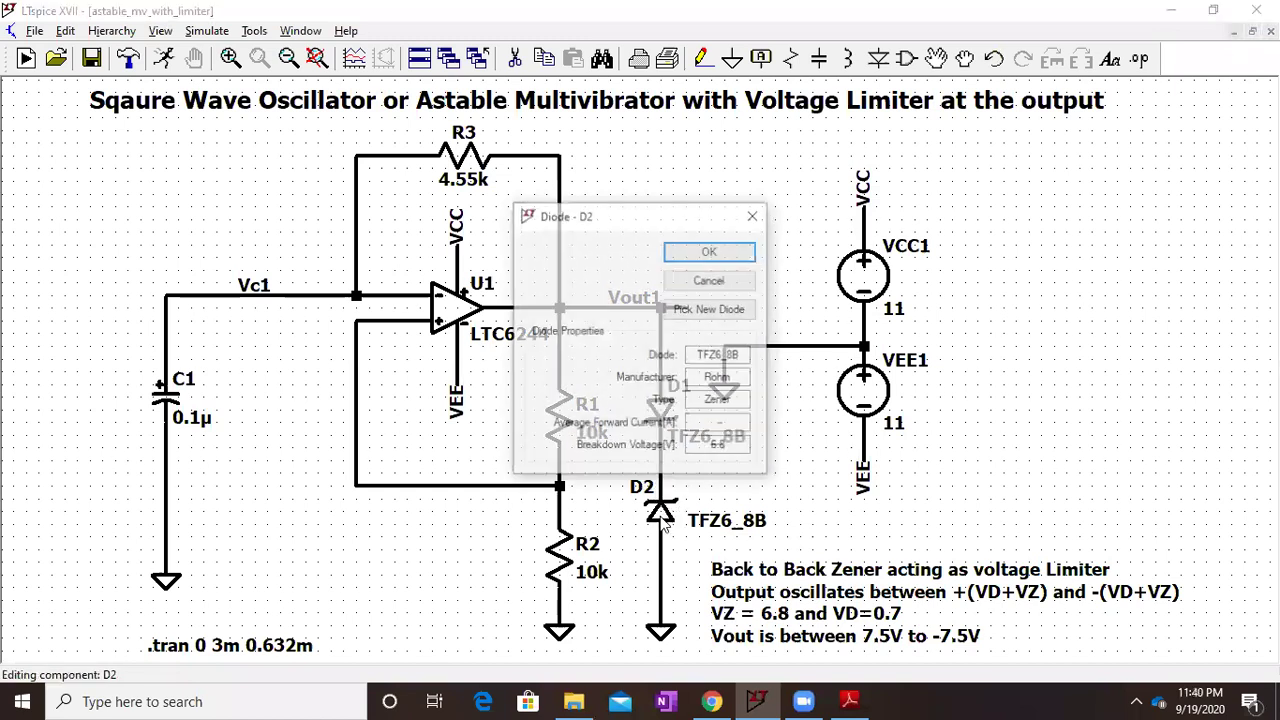
pyautogui.click(716, 257)
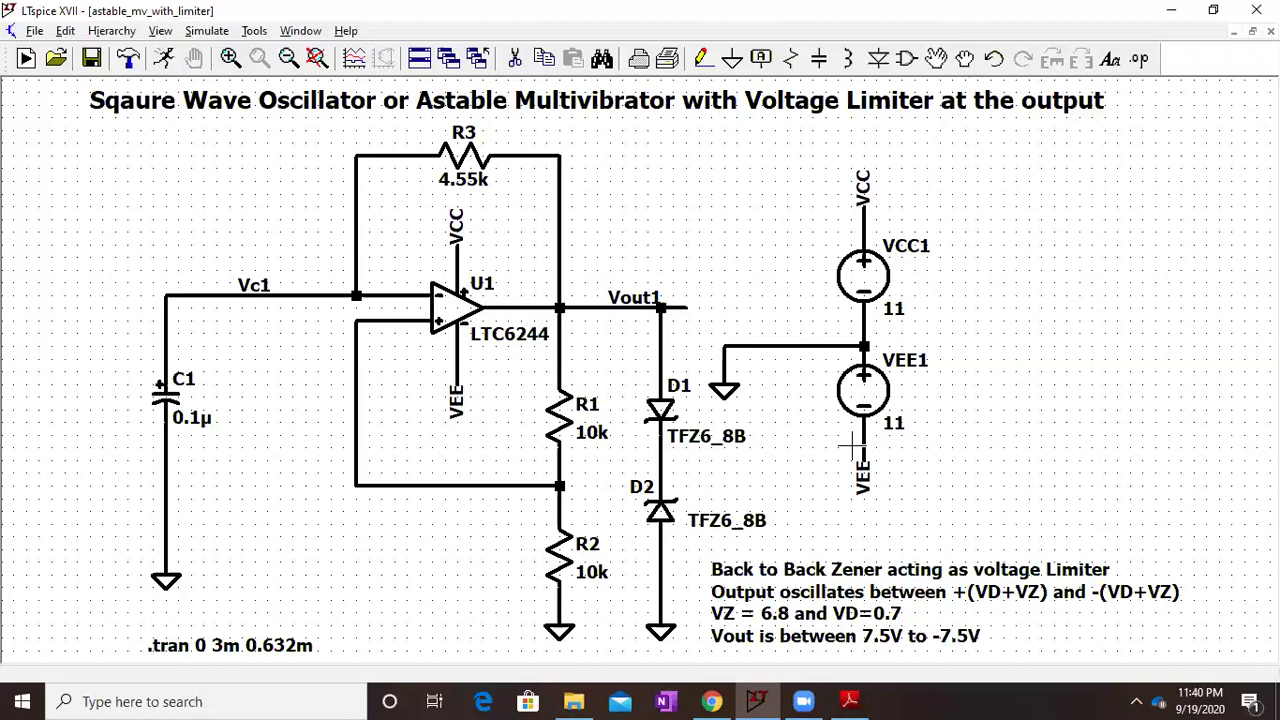
# - Run the limiter circuit simulation, plot V(vc1) and V(vout1), and maximize the waveform window
pyautogui.click(207, 31)
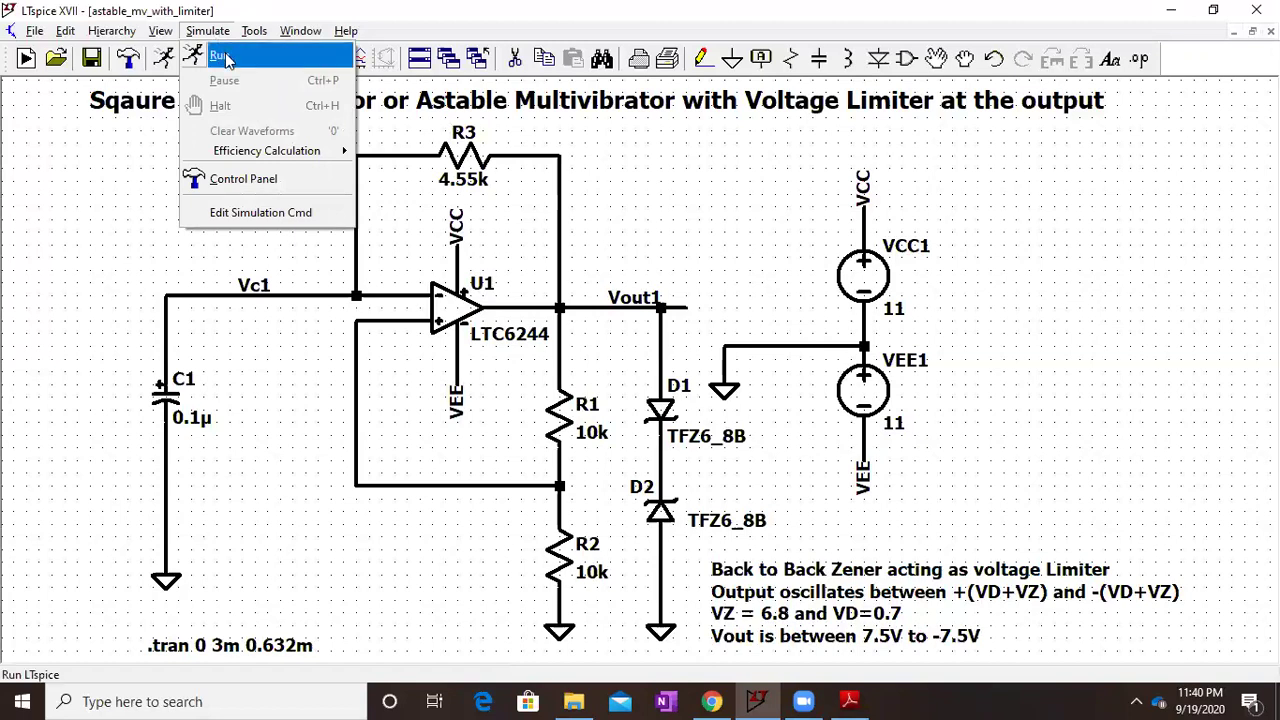
pyautogui.click(218, 55)
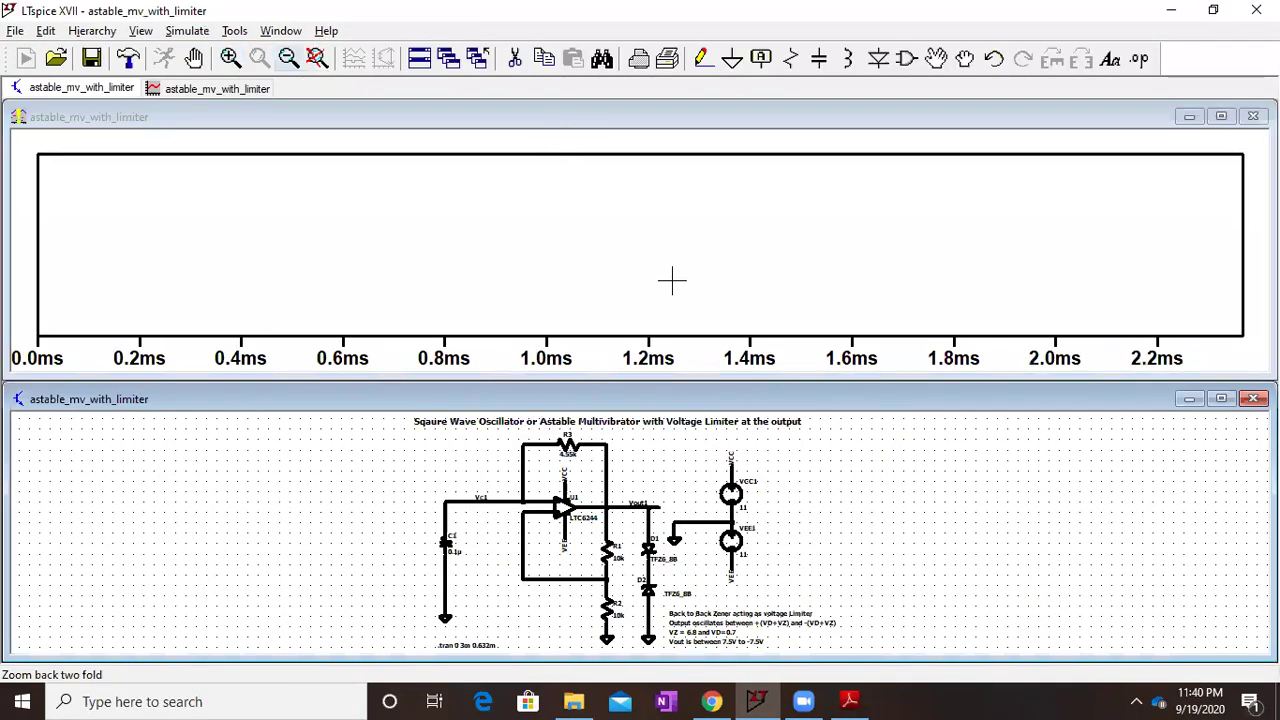
pyautogui.click(472, 500)
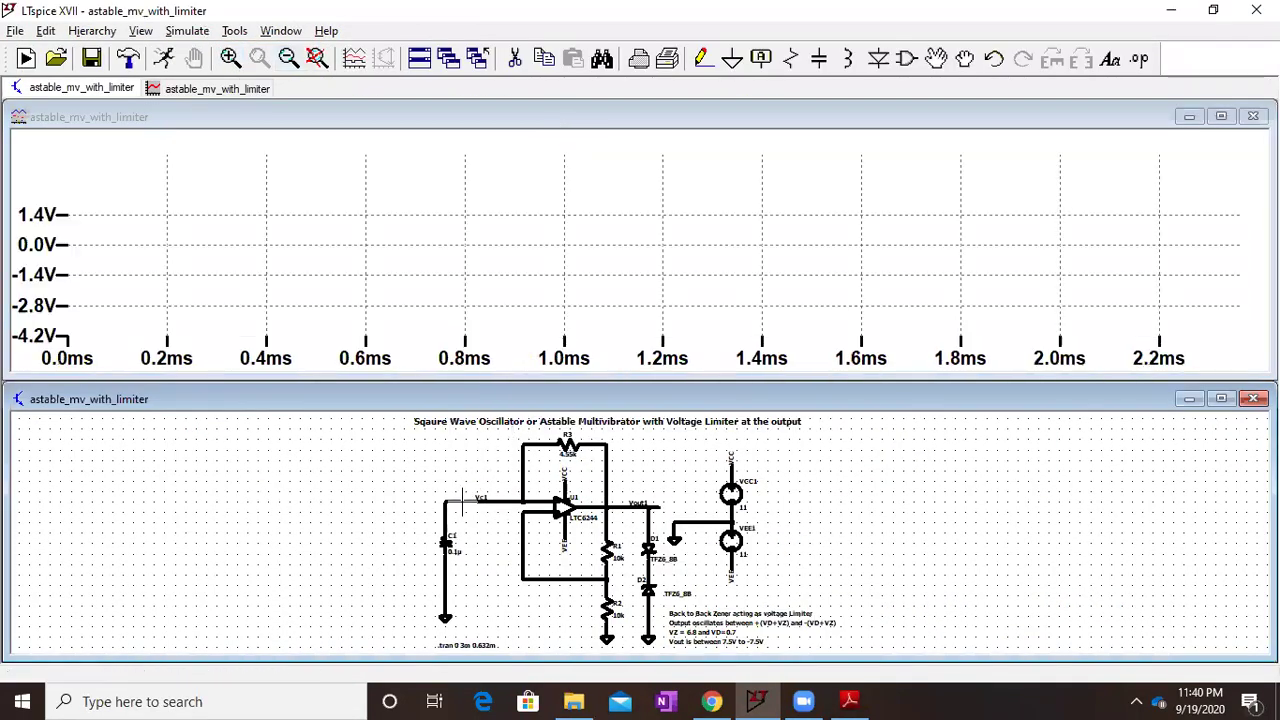
pyautogui.click(641, 508)
pyautogui.click(1221, 116)
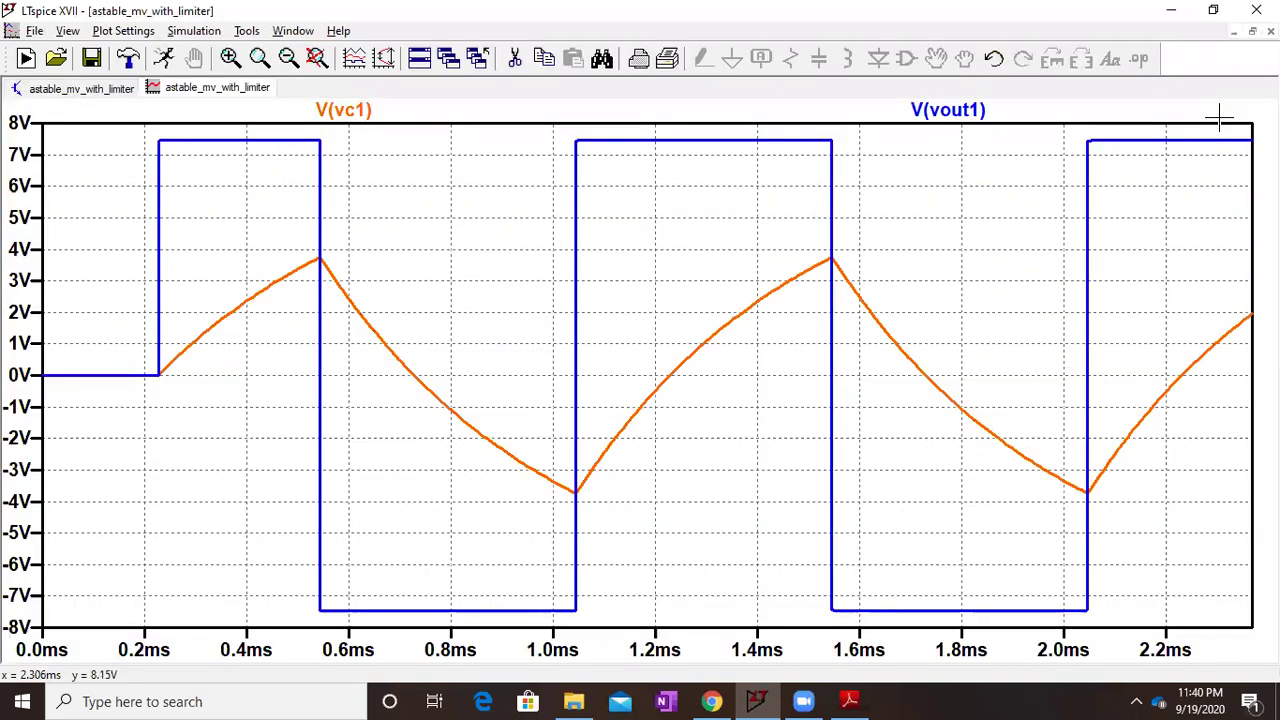
# - Measure V(vout1)'s positive level with a cursor and compare it with +Vsat in the PDF's limiter results table alongside
pyautogui.click(972, 113)
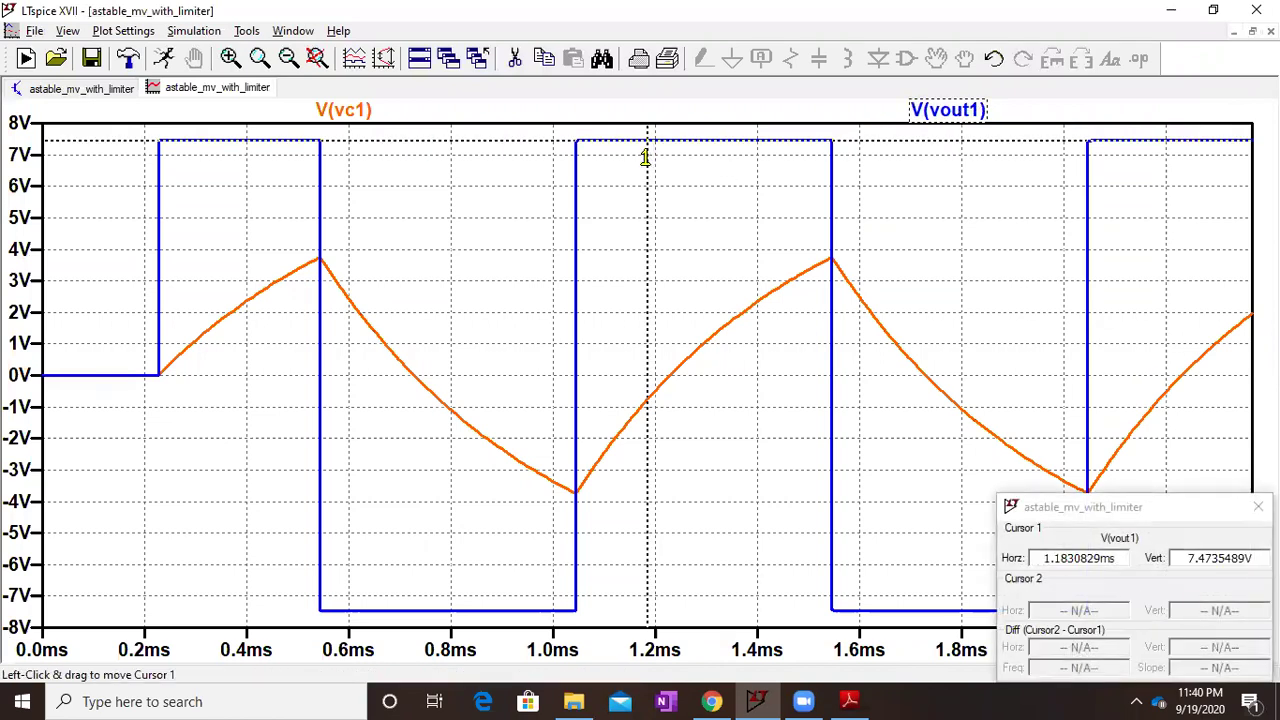
pyautogui.doubleClick(855, 8)
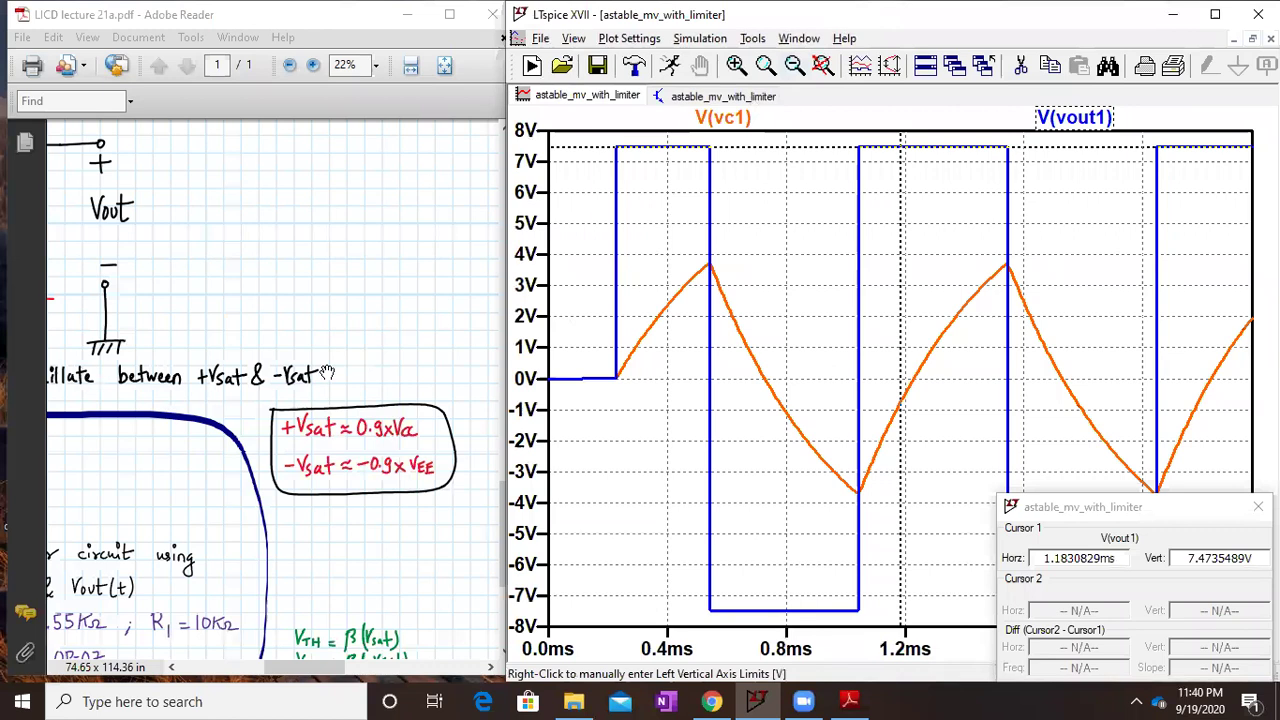
pyautogui.moveTo(338, 547); pyautogui.dragTo(492, 291)
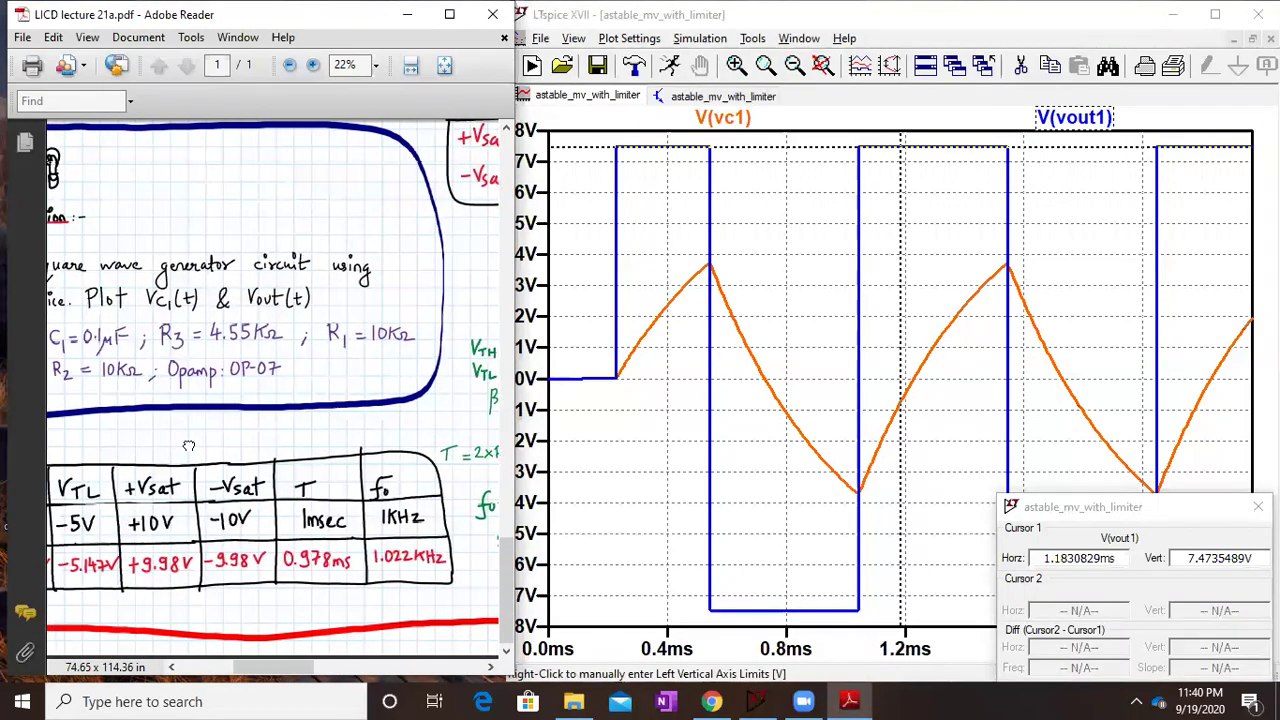
pyautogui.moveTo(188, 446); pyautogui.dragTo(11, 419)
pyautogui.moveTo(373, 412); pyautogui.dragTo(15, 448)
pyautogui.moveTo(291, 456)
pyautogui.mouseDown()
pyautogui.moveTo(222, 538)
pyautogui.moveTo(136, 580)
pyautogui.mouseUp()
pyautogui.moveTo(365, 413); pyautogui.dragTo(390, 400)
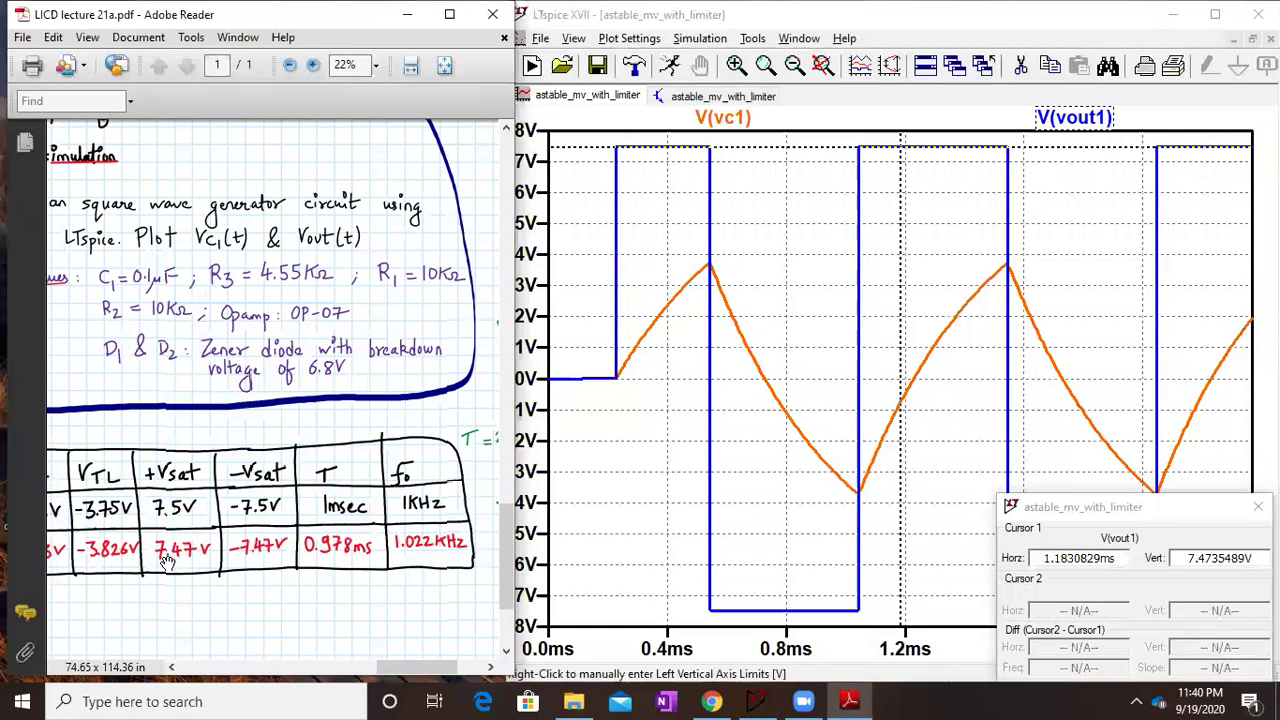
# - Examine the threshold, feedback factor and period formulas beside the PDF's results table at 33.3% magnification
pyautogui.moveTo(357, 349); pyautogui.dragTo(366, 404)
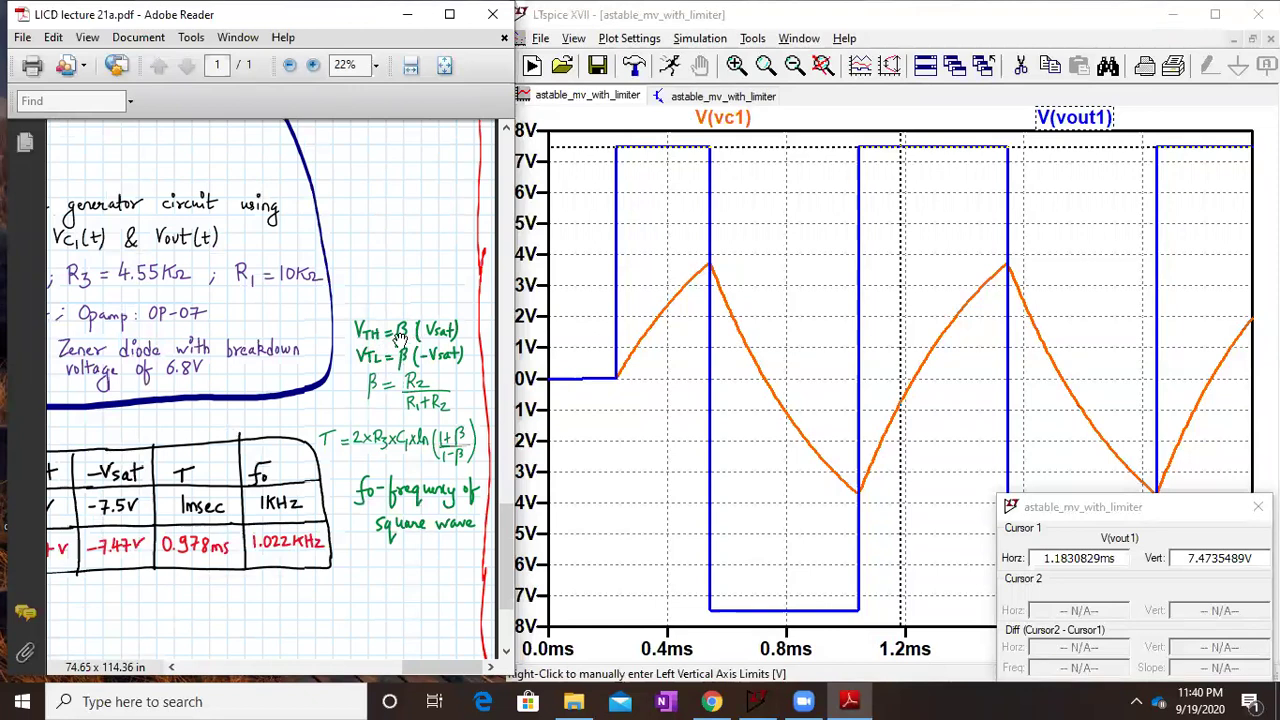
pyautogui.scroll(1, 418, 338)
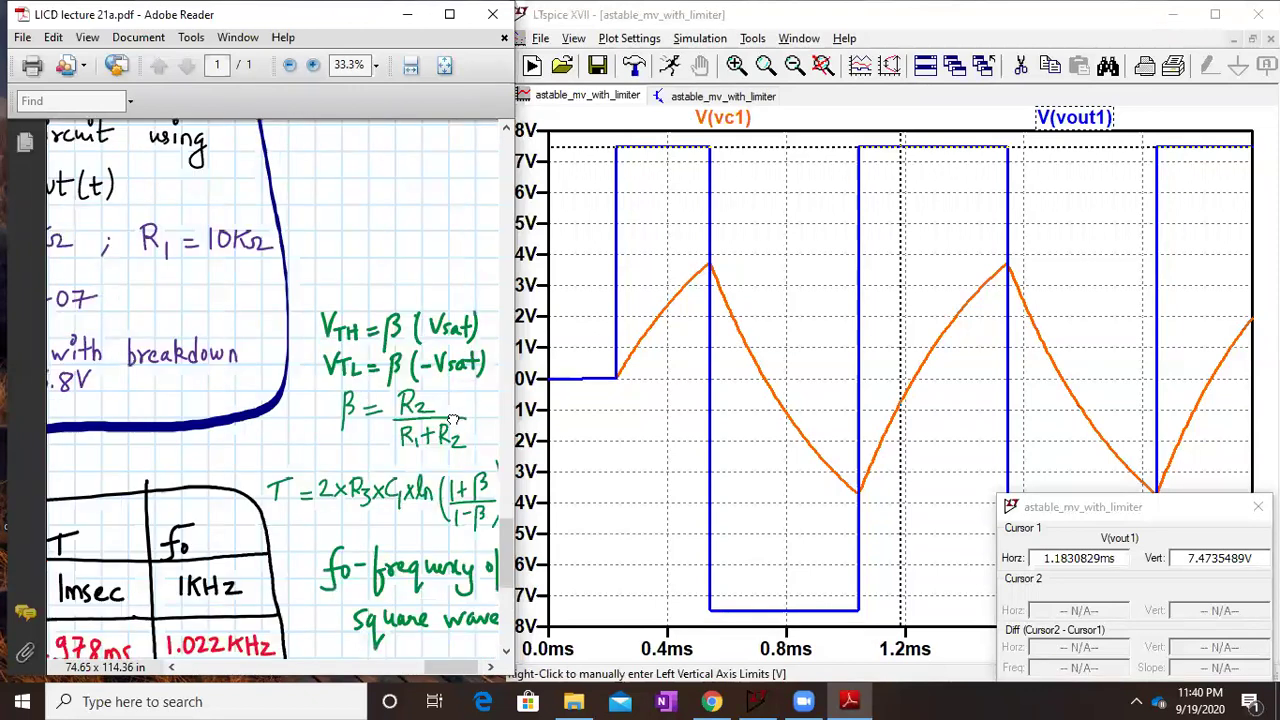
pyautogui.moveTo(382, 417); pyautogui.dragTo(342, 361)
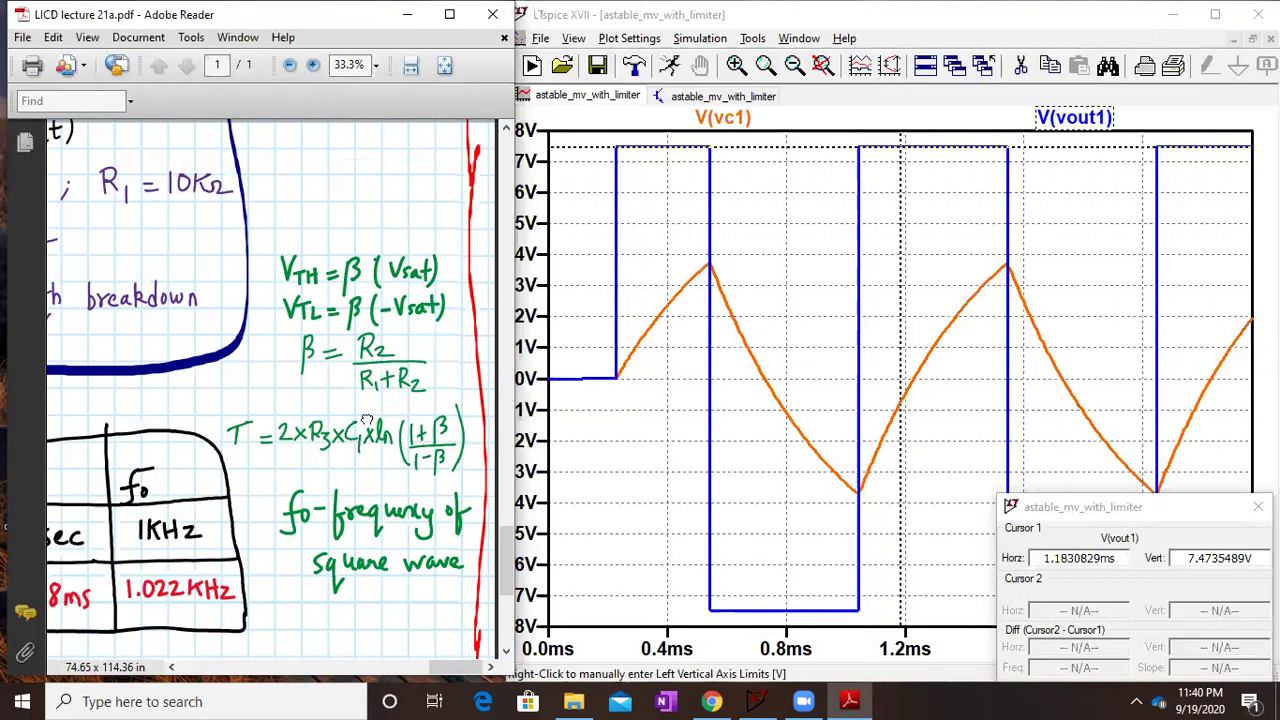
# - Review the threshold and saturation columns of the PDF table, and measure V(vout1)'s negative level with cursor 1 for comparison
pyautogui.moveTo(366, 424); pyautogui.dragTo(490, 320)
pyautogui.moveTo(60, 480); pyautogui.dragTo(240, 481)
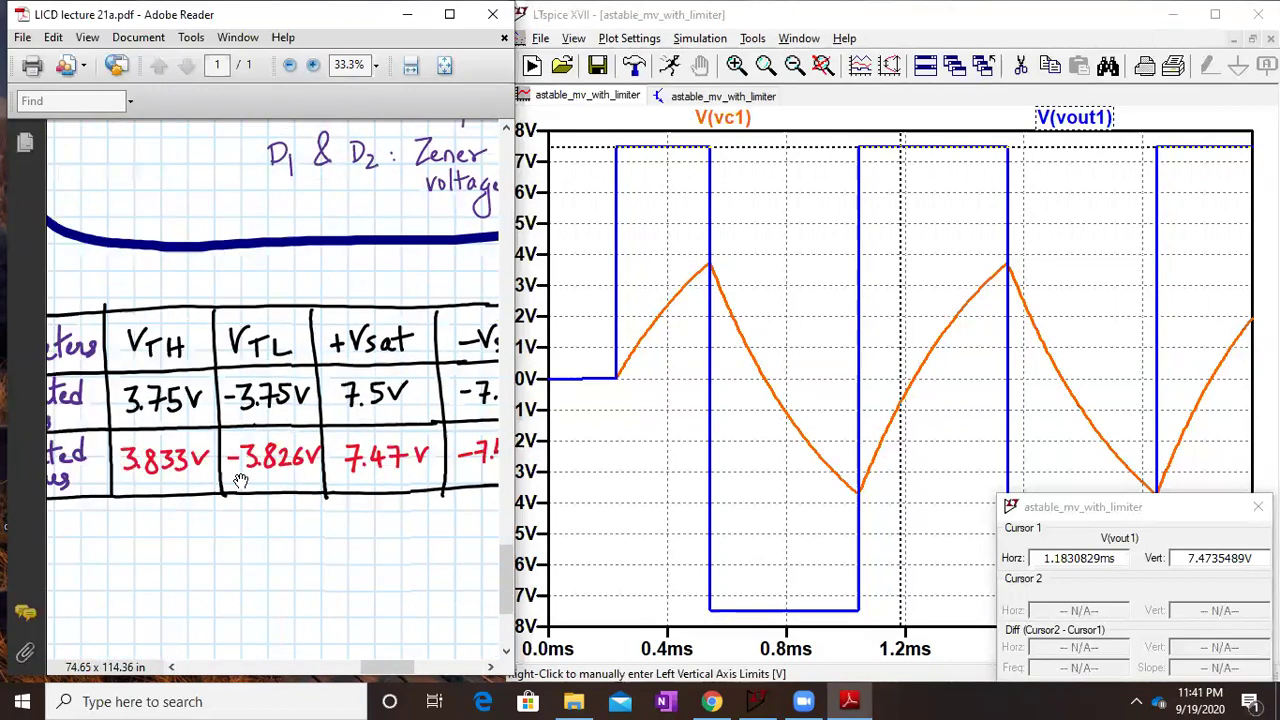
pyautogui.moveTo(409, 523); pyautogui.dragTo(240, 540)
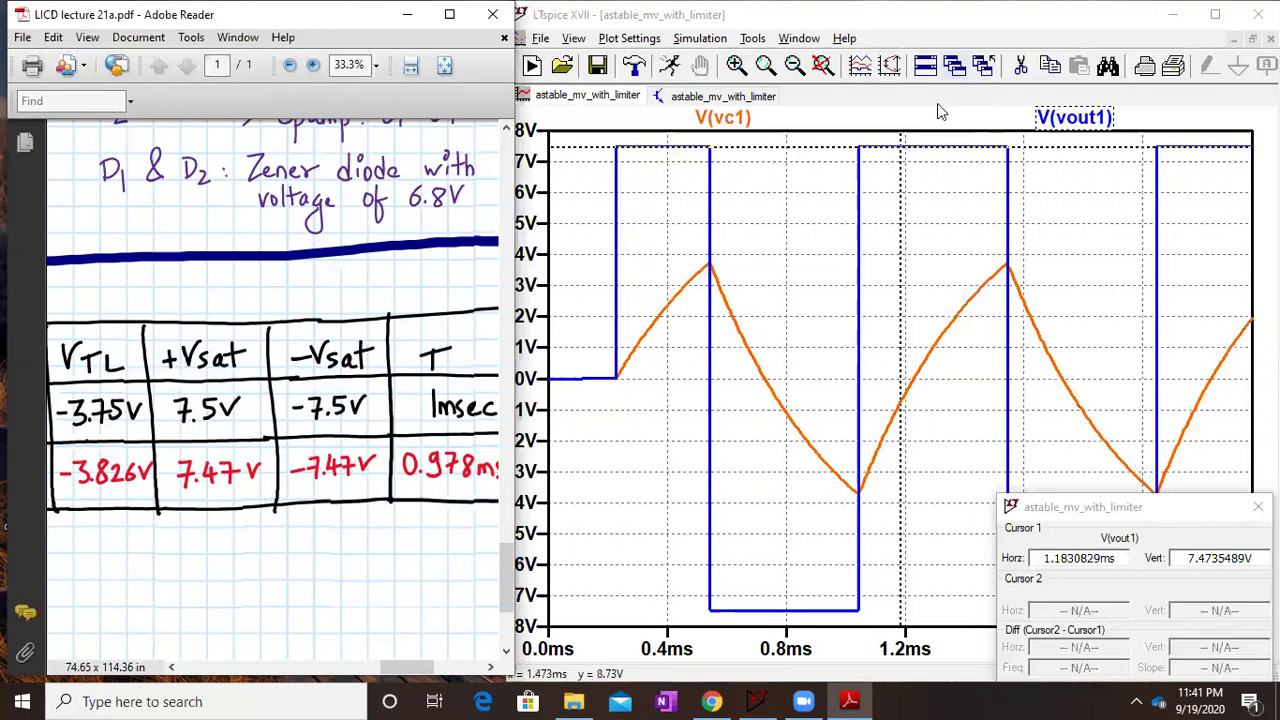
pyautogui.moveTo(897, 143); pyautogui.dragTo(801, 177)
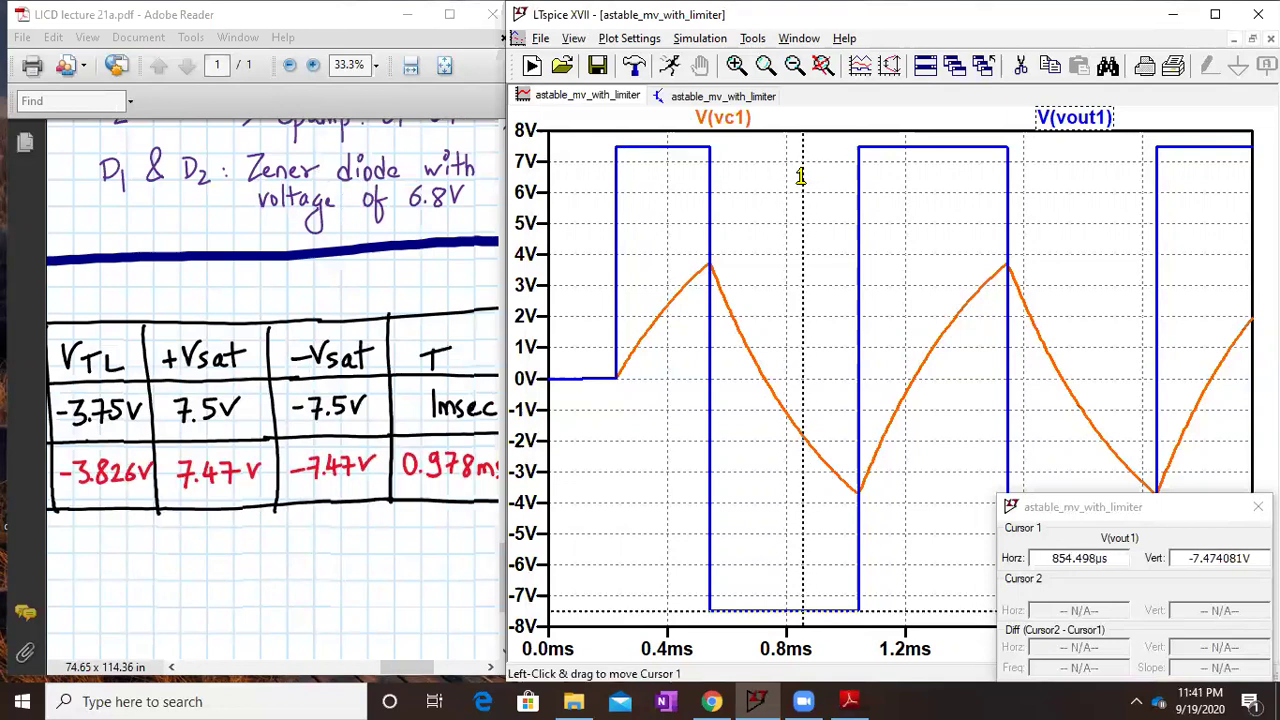
# - Measure V(vc1)'s positive peak with cursor 1 and compare it with the VTH column of the PDF's limiter results table
pyautogui.moveTo(147, 511); pyautogui.dragTo(357, 531)
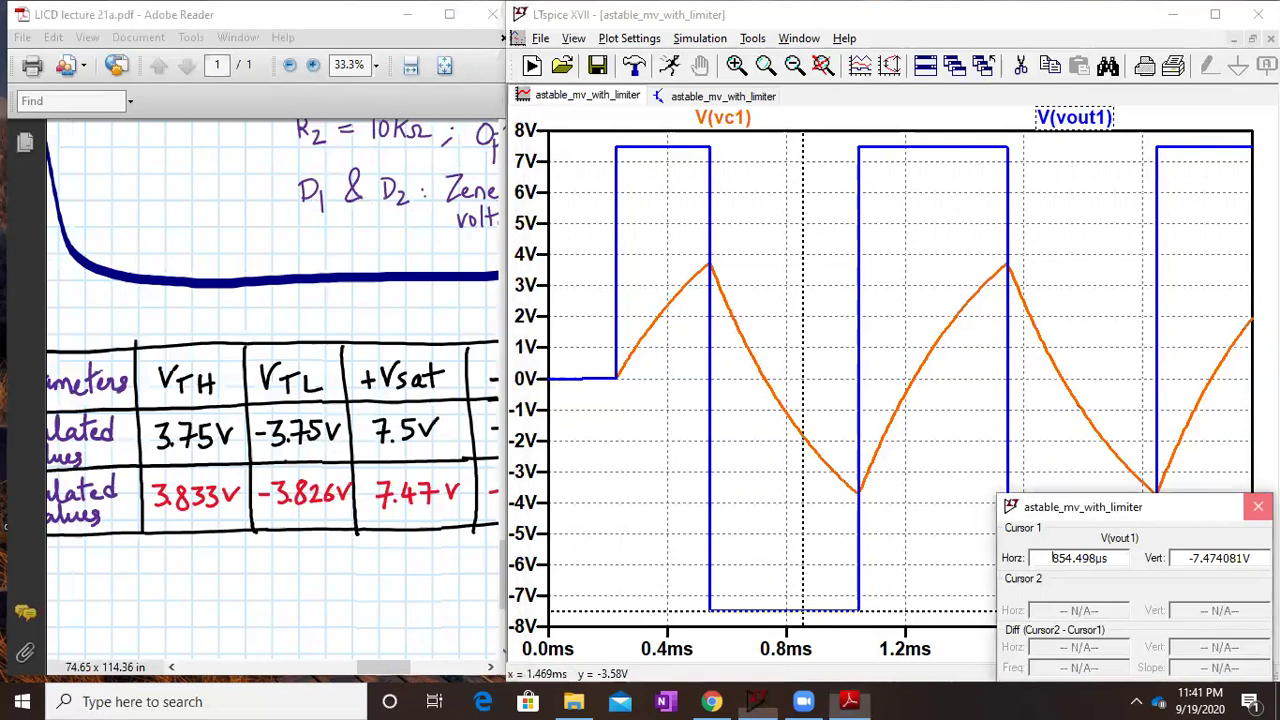
pyautogui.click(1258, 506)
pyautogui.moveTo(666, 214); pyautogui.dragTo(779, 354)
pyautogui.moveTo(743, 257); pyautogui.dragTo(931, 466)
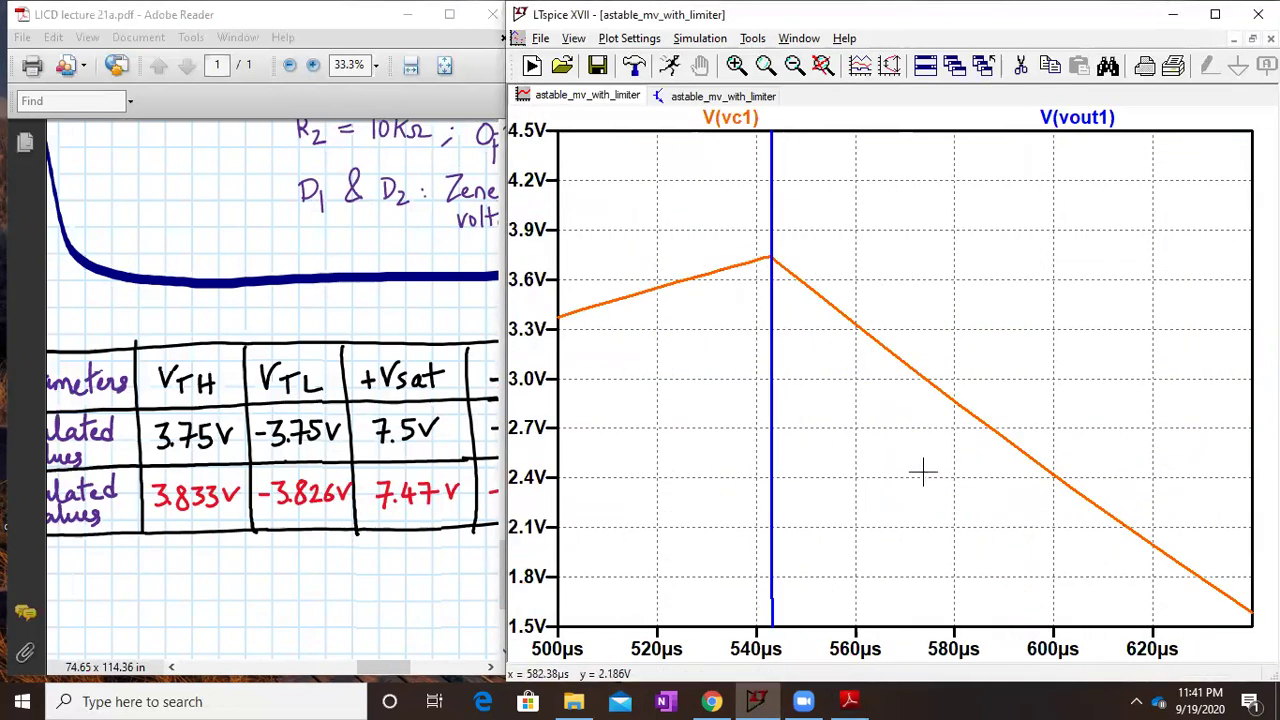
pyautogui.click(748, 120)
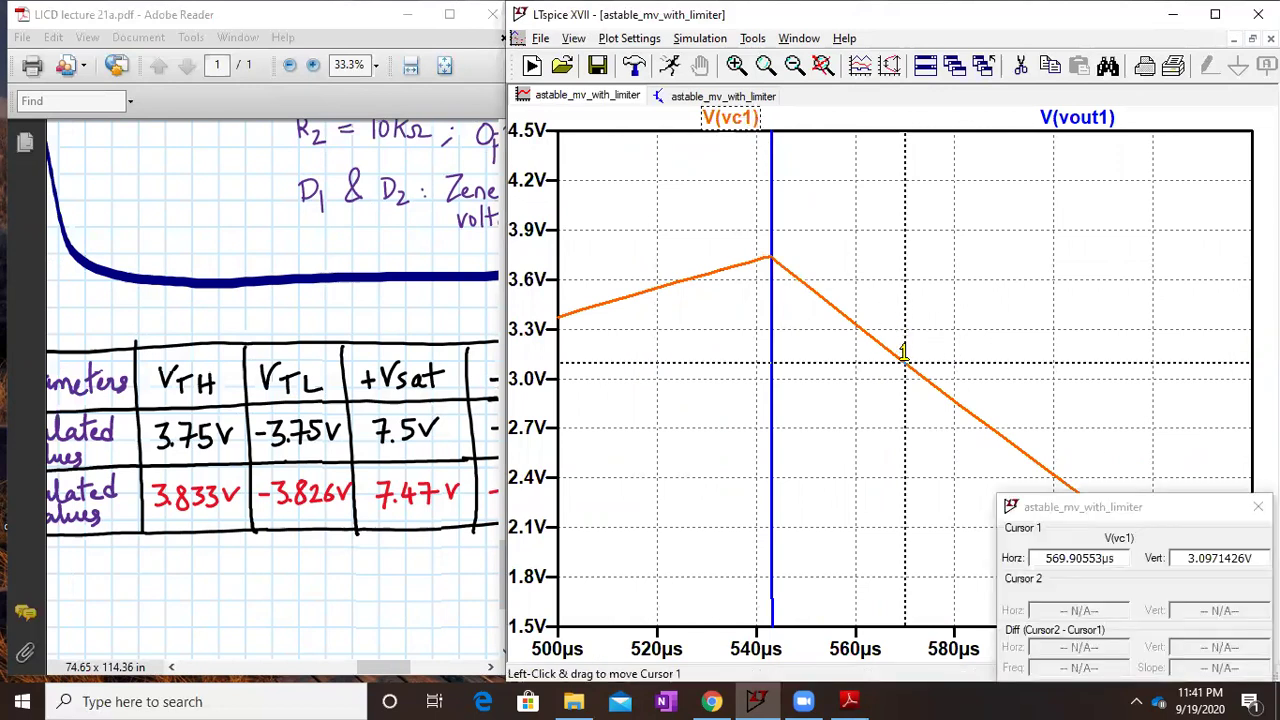
pyautogui.moveTo(904, 358); pyautogui.dragTo(769, 262)
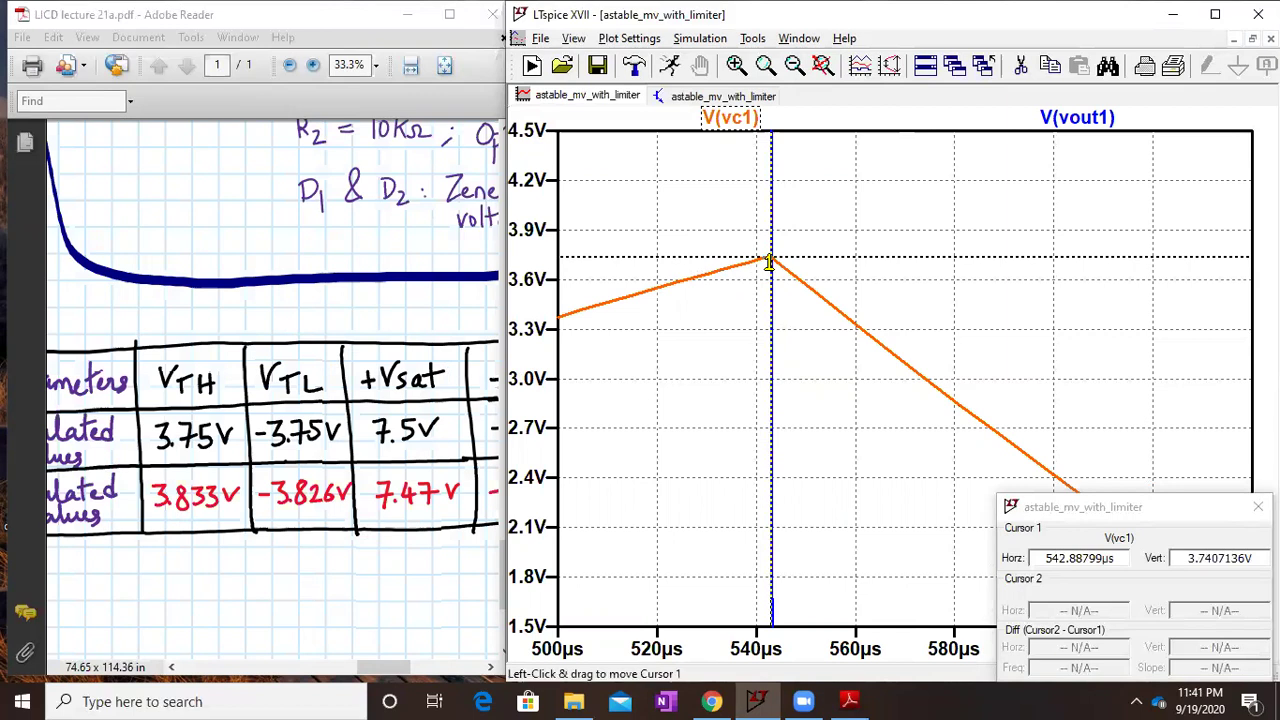
pyautogui.click(189, 509)
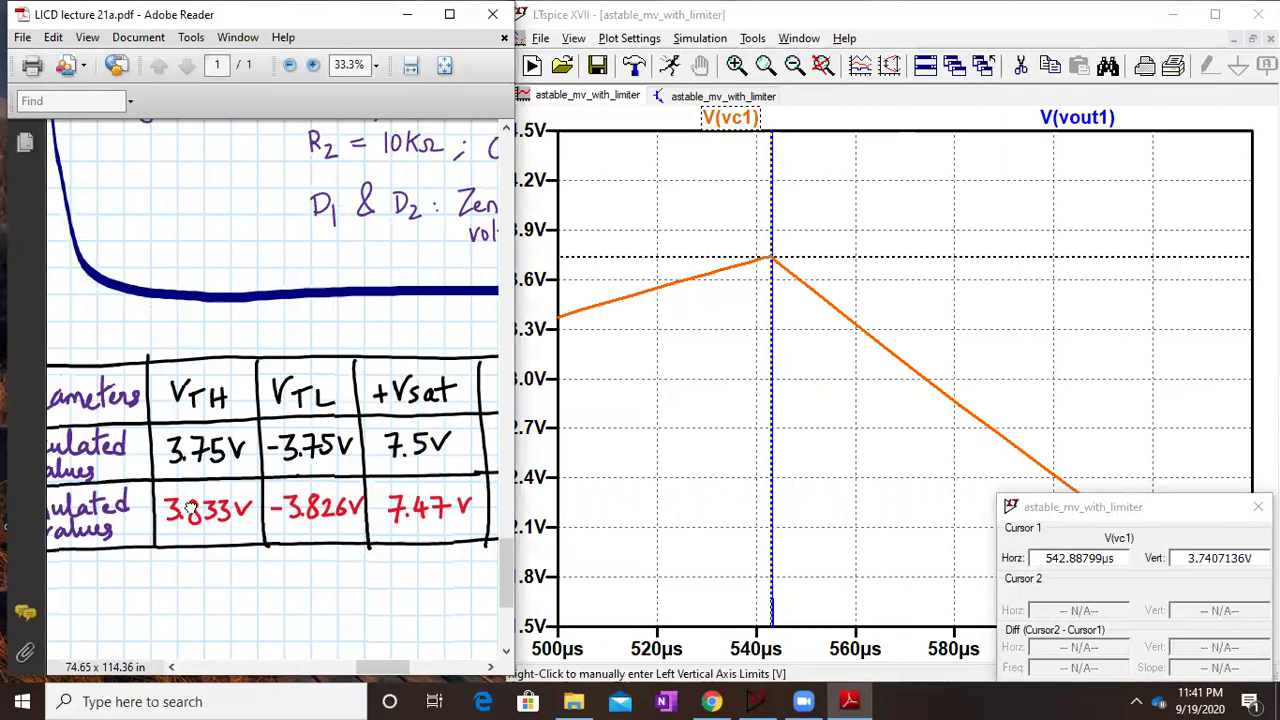
pyautogui.moveTo(189, 509); pyautogui.dragTo(172, 438)
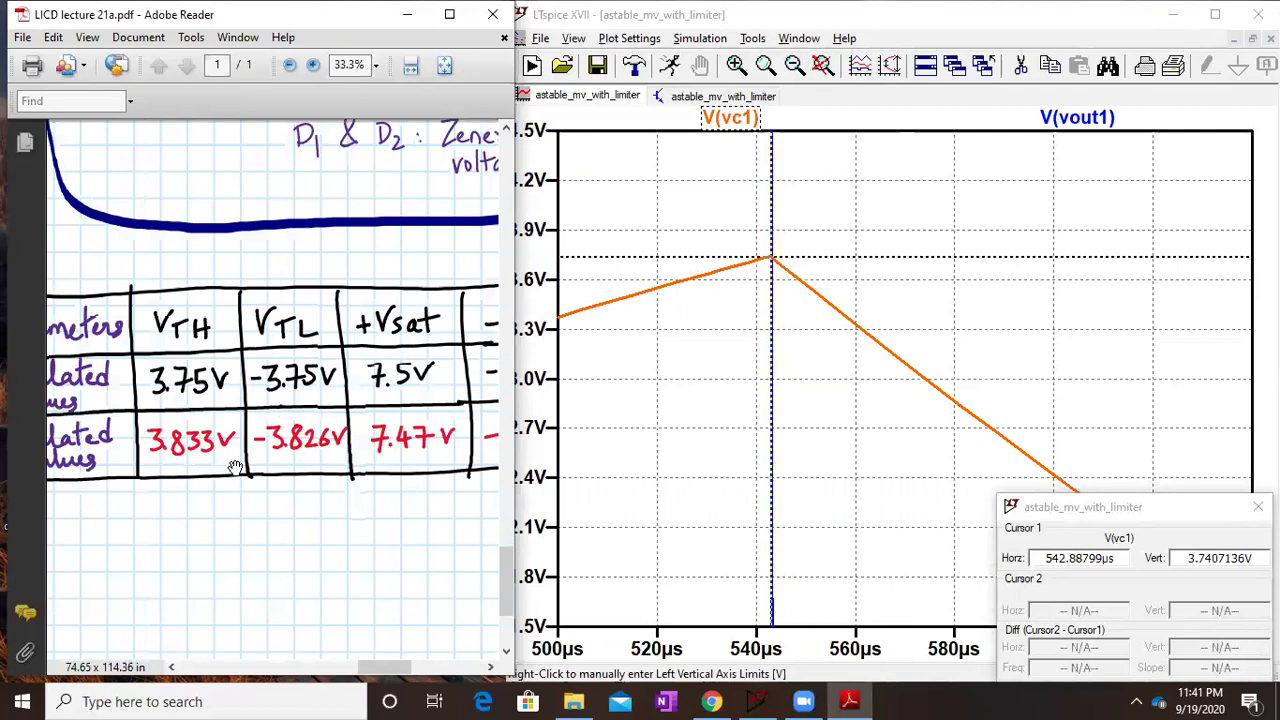
pyautogui.moveTo(454, 456); pyautogui.dragTo(365, 470)
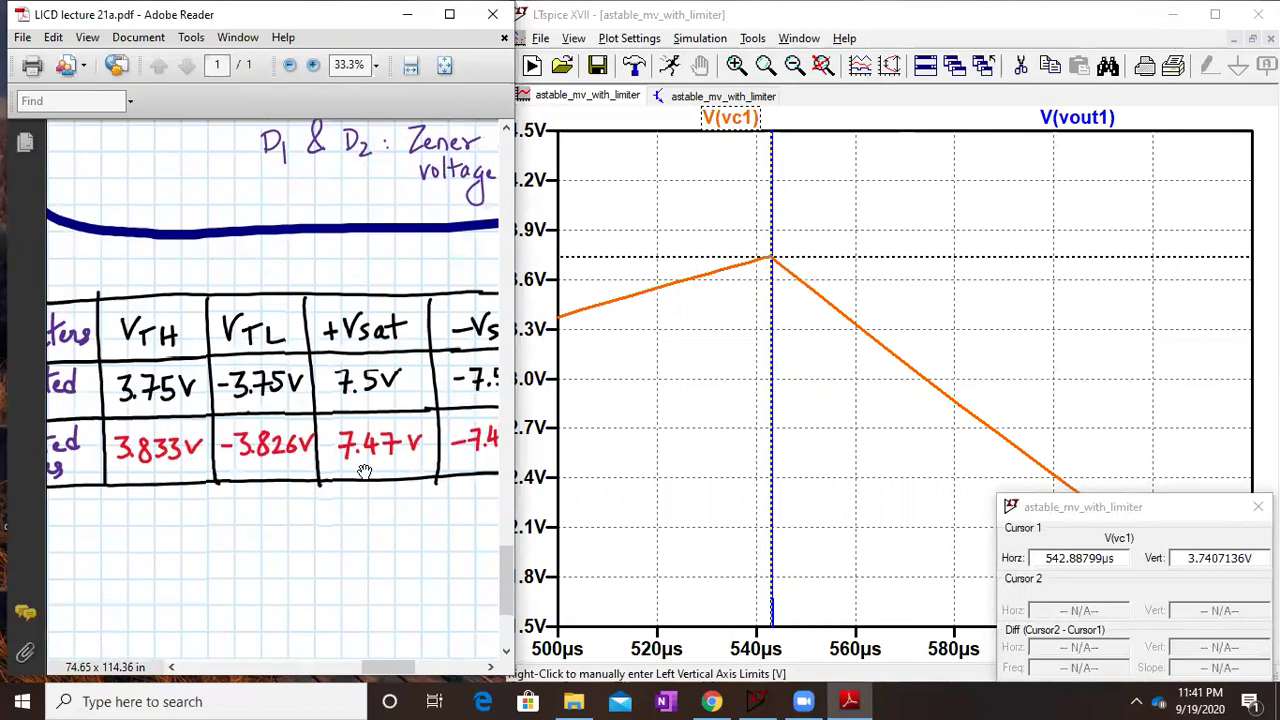
pyautogui.moveTo(172, 455); pyautogui.dragTo(279, 464)
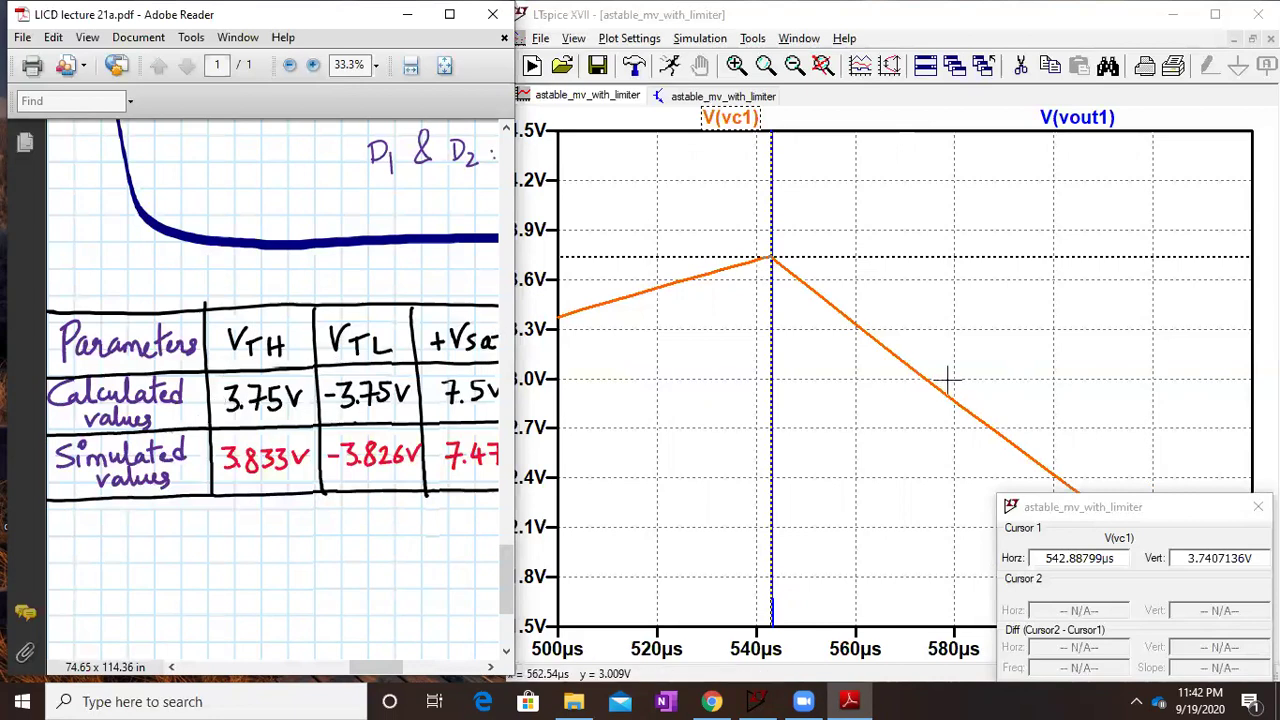
pyautogui.click(1258, 506)
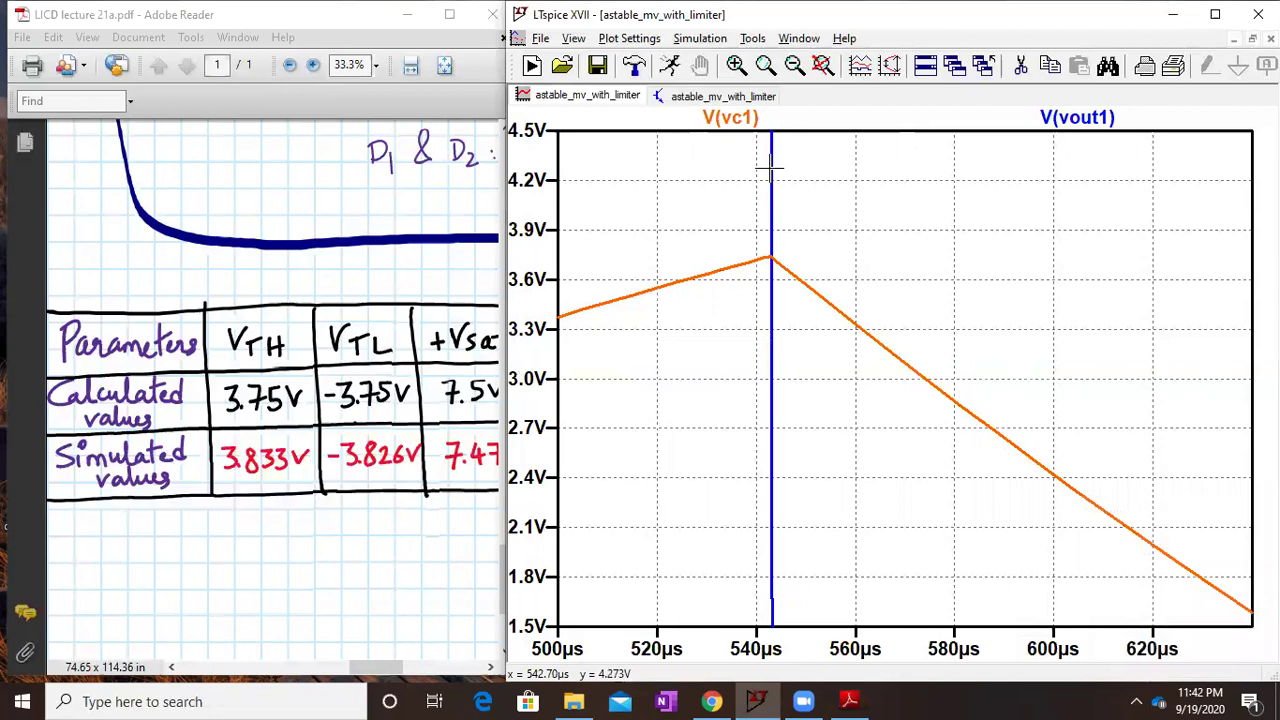
# - Measure V(vc1)'s negative peak with cursor 1 and compare it with the VTL column of the PDF table
pyautogui.click(822, 65)
pyautogui.moveTo(765, 428); pyautogui.dragTo(940, 572)
pyautogui.moveTo(795, 279); pyautogui.dragTo(1063, 466)
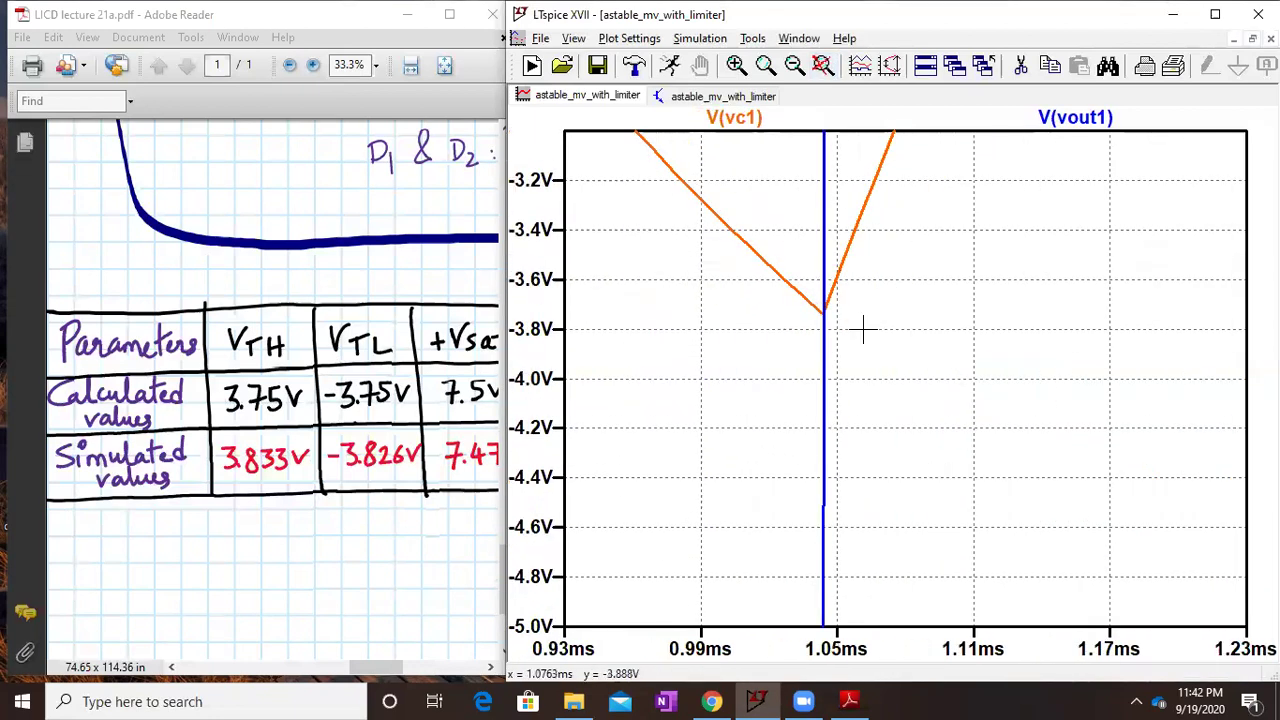
pyautogui.click(748, 116)
pyautogui.click(748, 116)
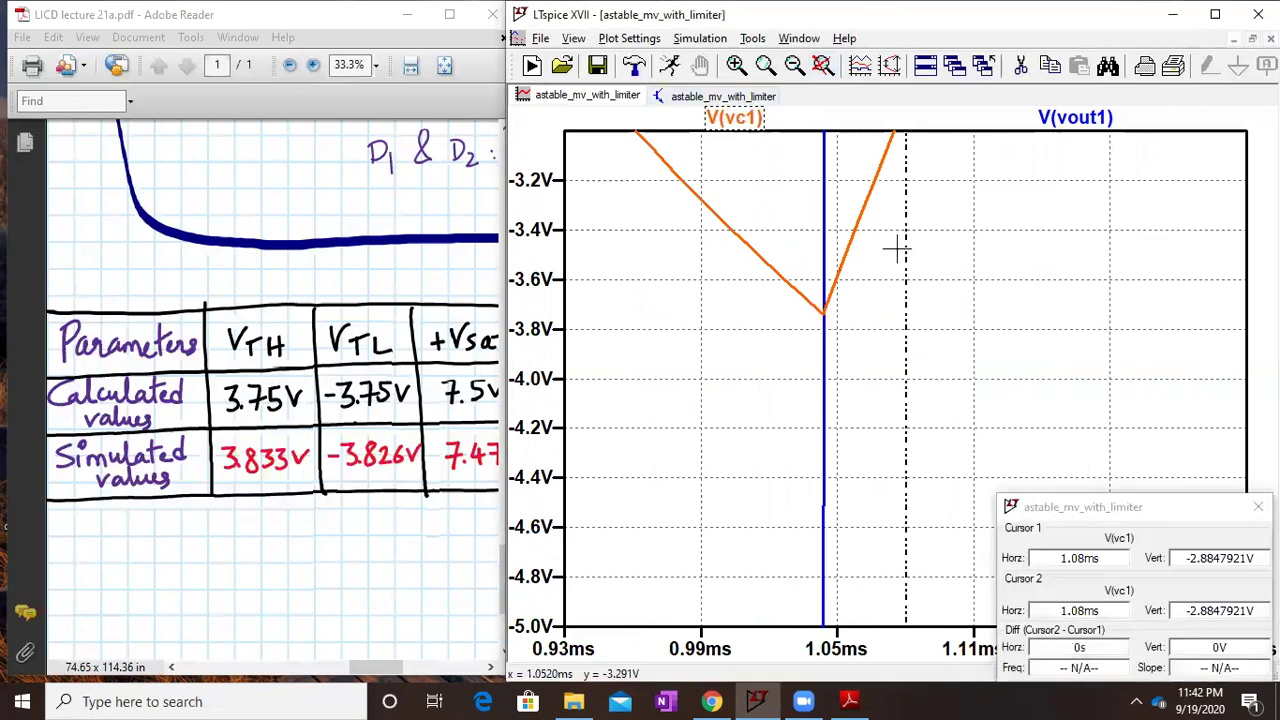
pyautogui.moveTo(906, 280); pyautogui.dragTo(821, 295)
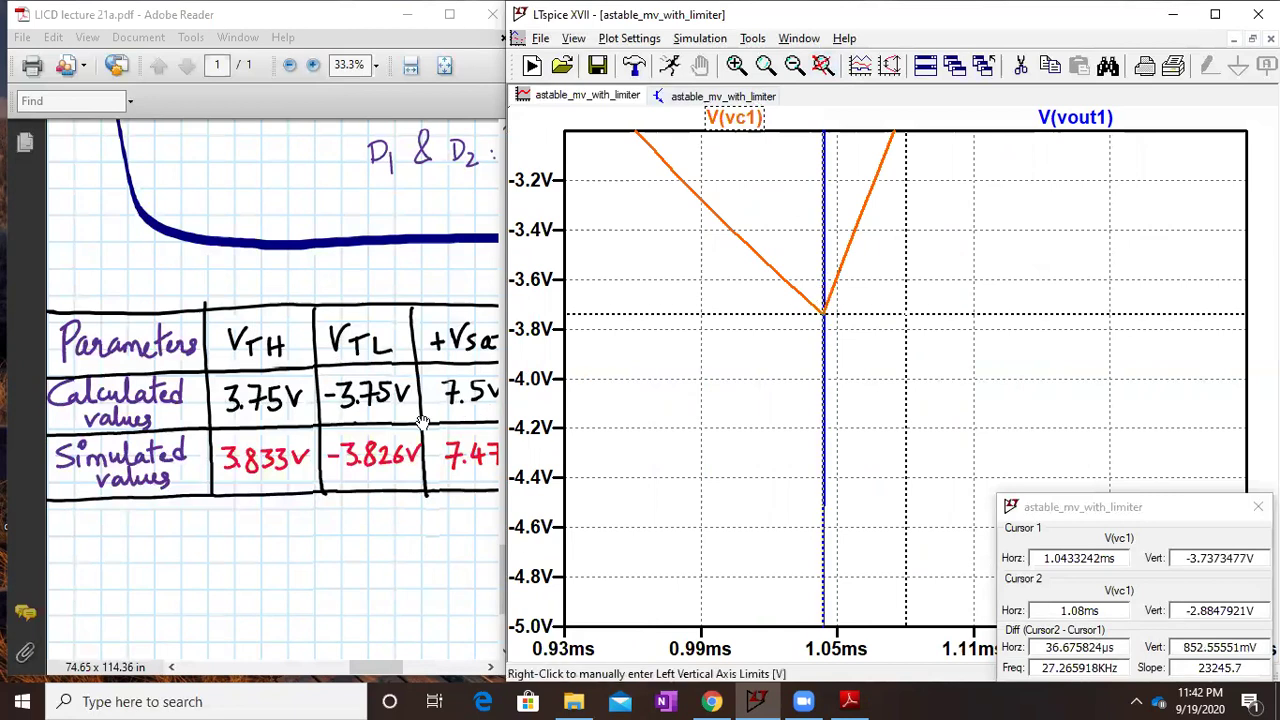
pyautogui.moveTo(398, 436); pyautogui.dragTo(358, 433)
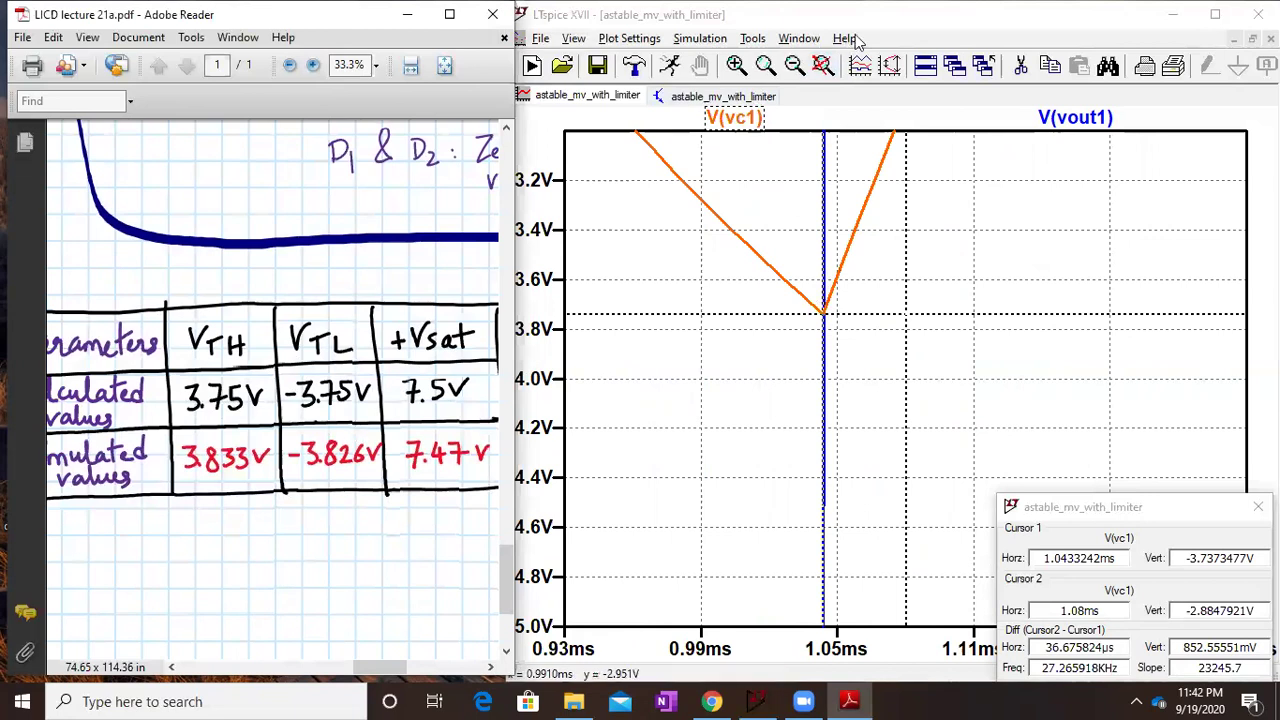
pyautogui.click(822, 65)
# - Replace the LTC6244 op-amp in the limiter schematic with an OP07, placed on the same input, supply and output connections
pyautogui.click(712, 97)
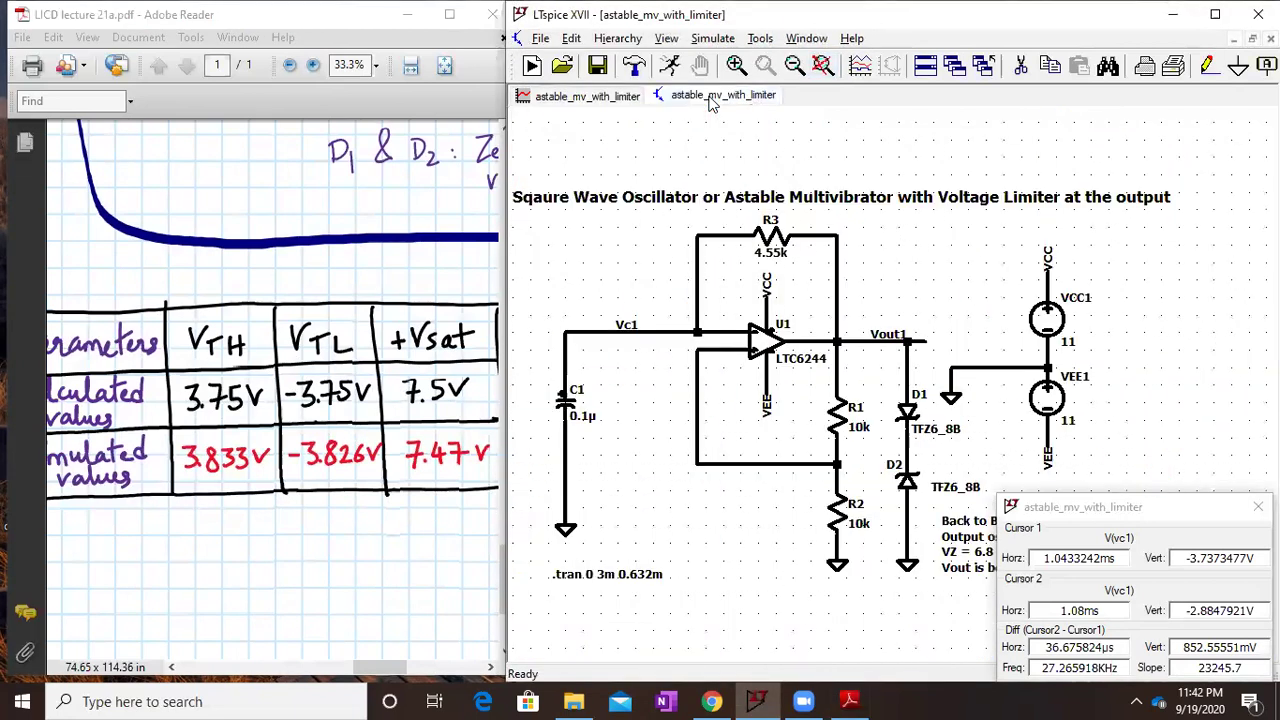
pyautogui.click(1258, 507)
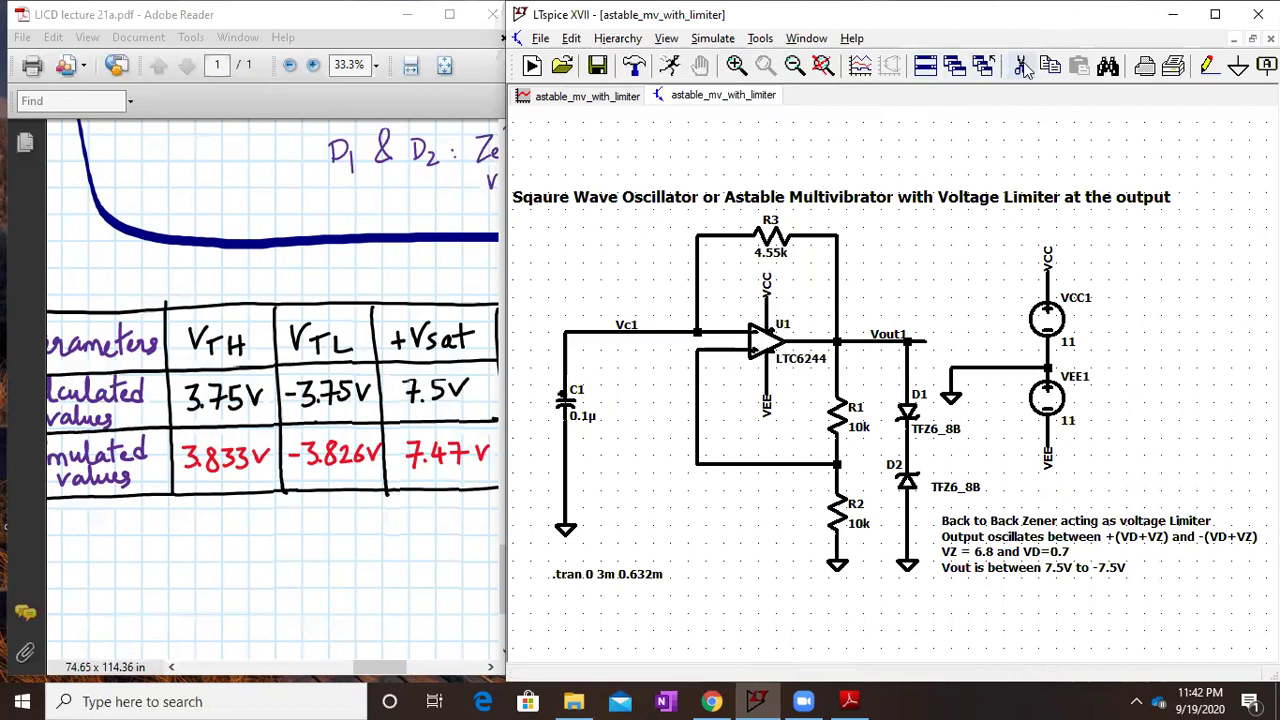
pyautogui.click(768, 342)
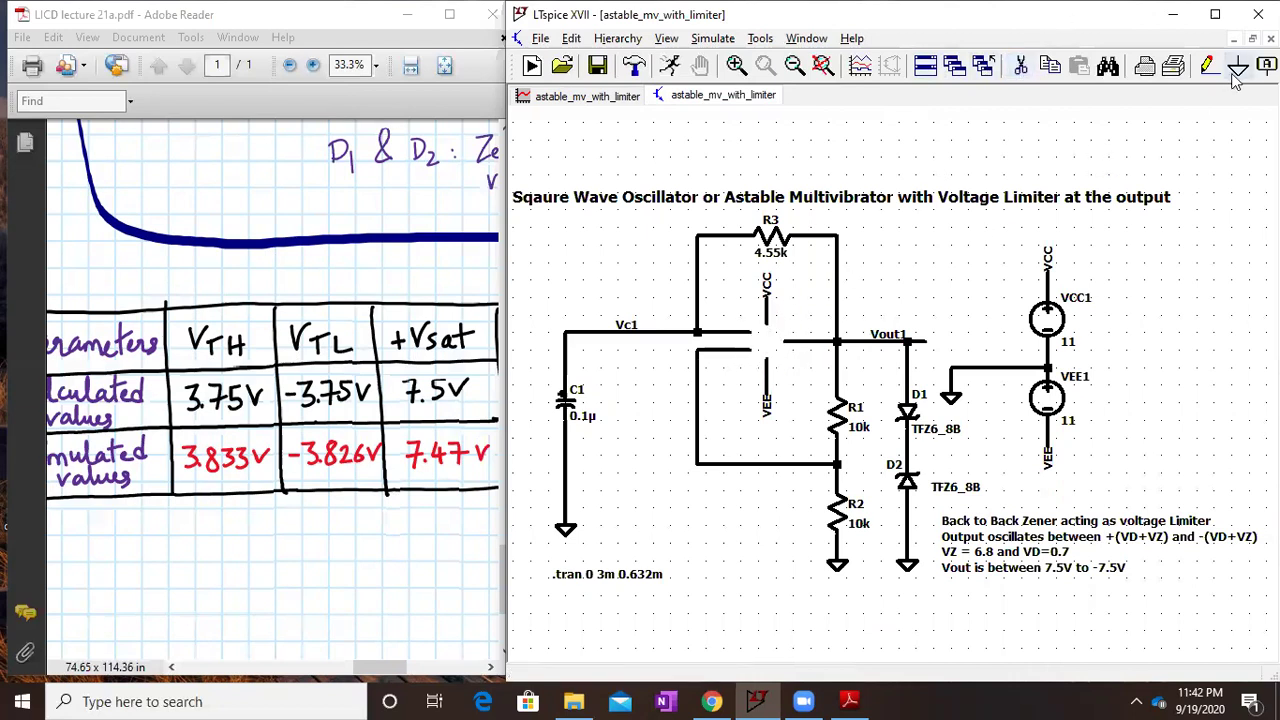
pyautogui.click(1215, 14)
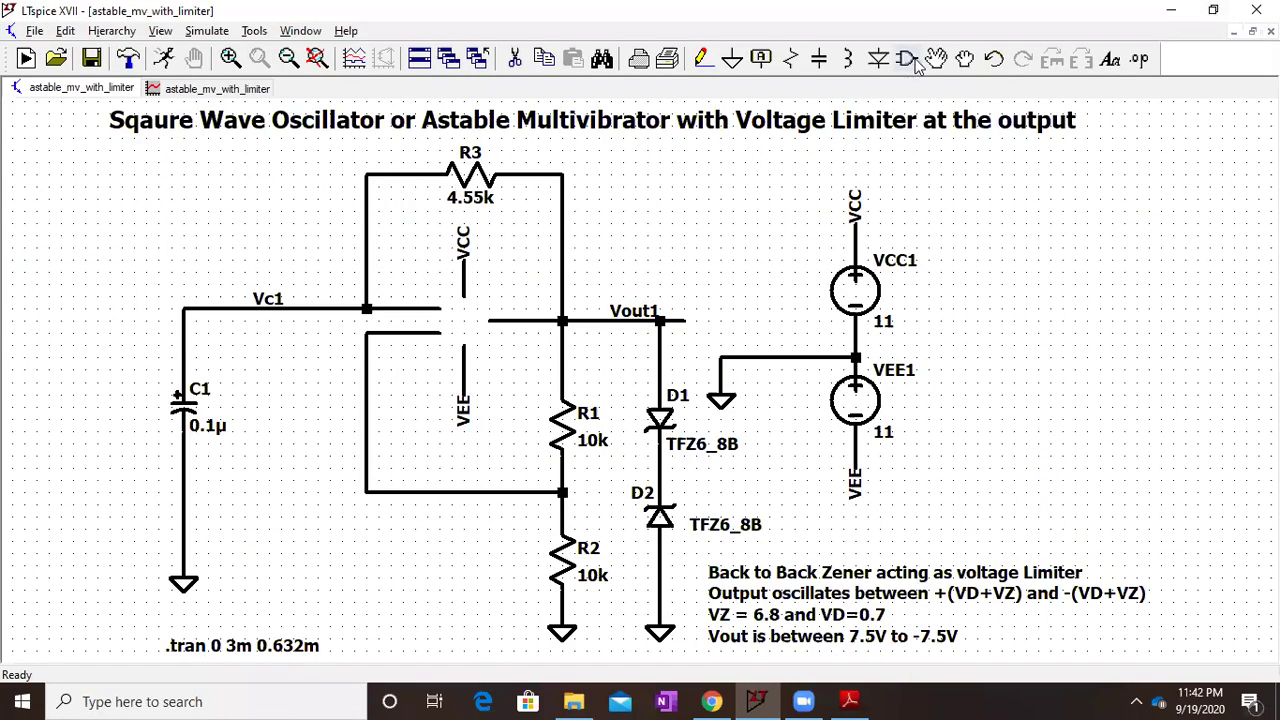
pyautogui.click(907, 58)
pyautogui.write('op0')
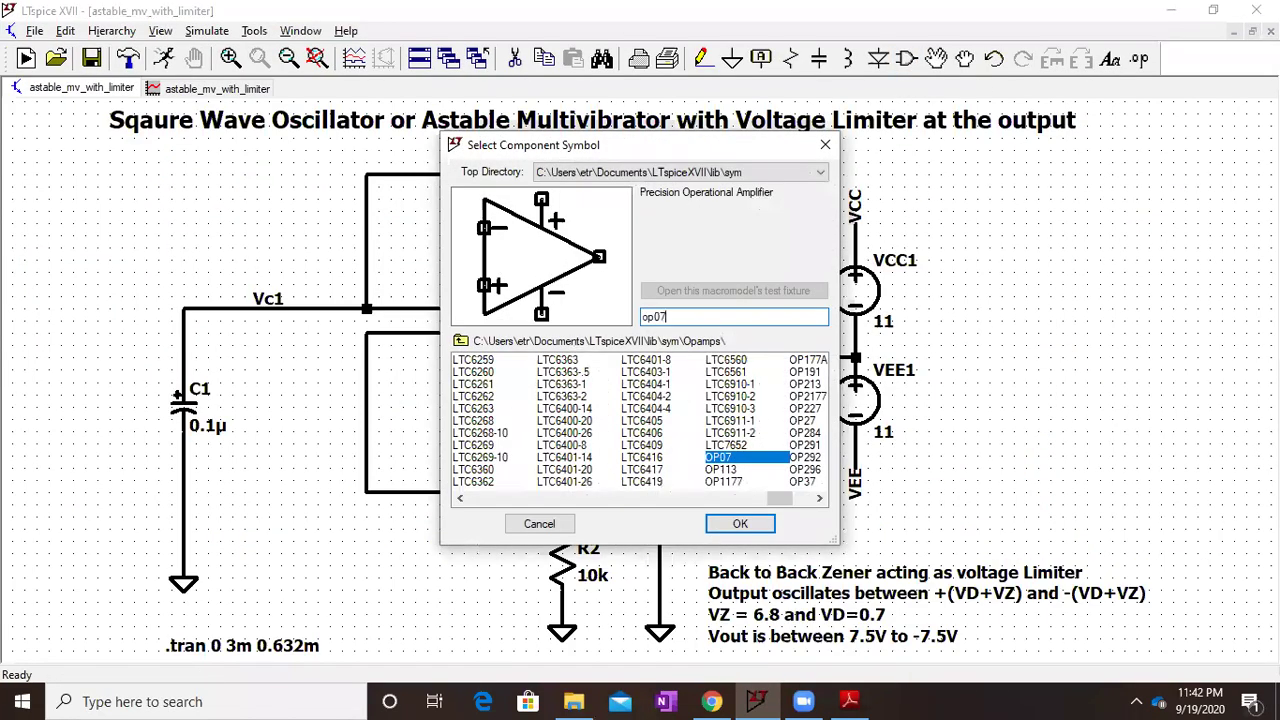
pyautogui.write('7')
pyautogui.click(740, 523)
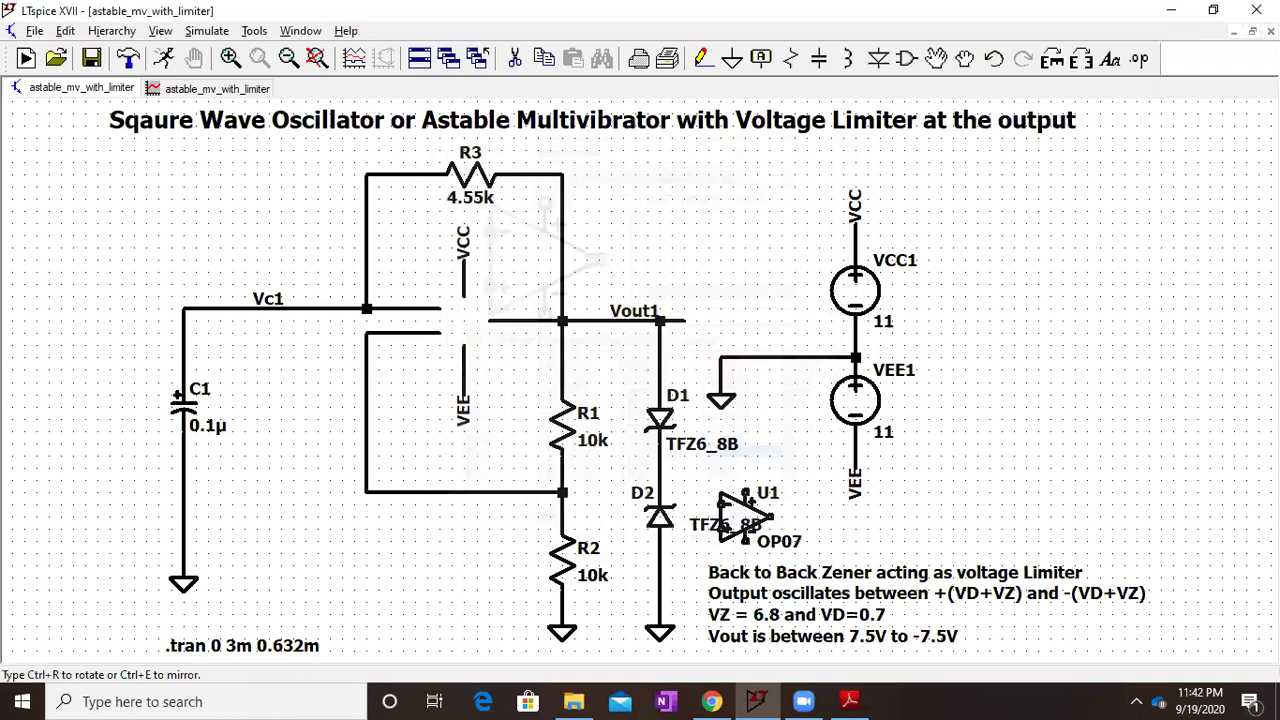
pyautogui.click(455, 318)
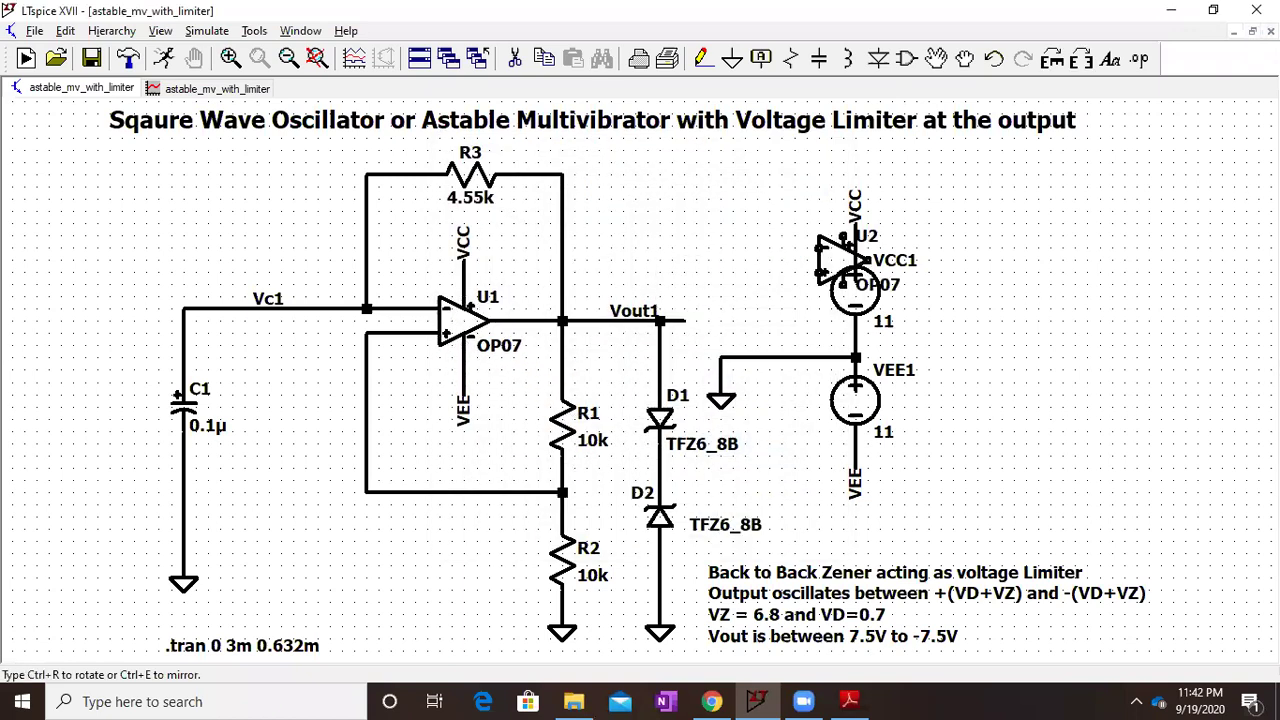
pyautogui.press('Escape')
# - Restore the side-by-side view with the PDF, rerun the limiter simulation, and maximize the waveform window
pyautogui.doubleClick(711, 8)
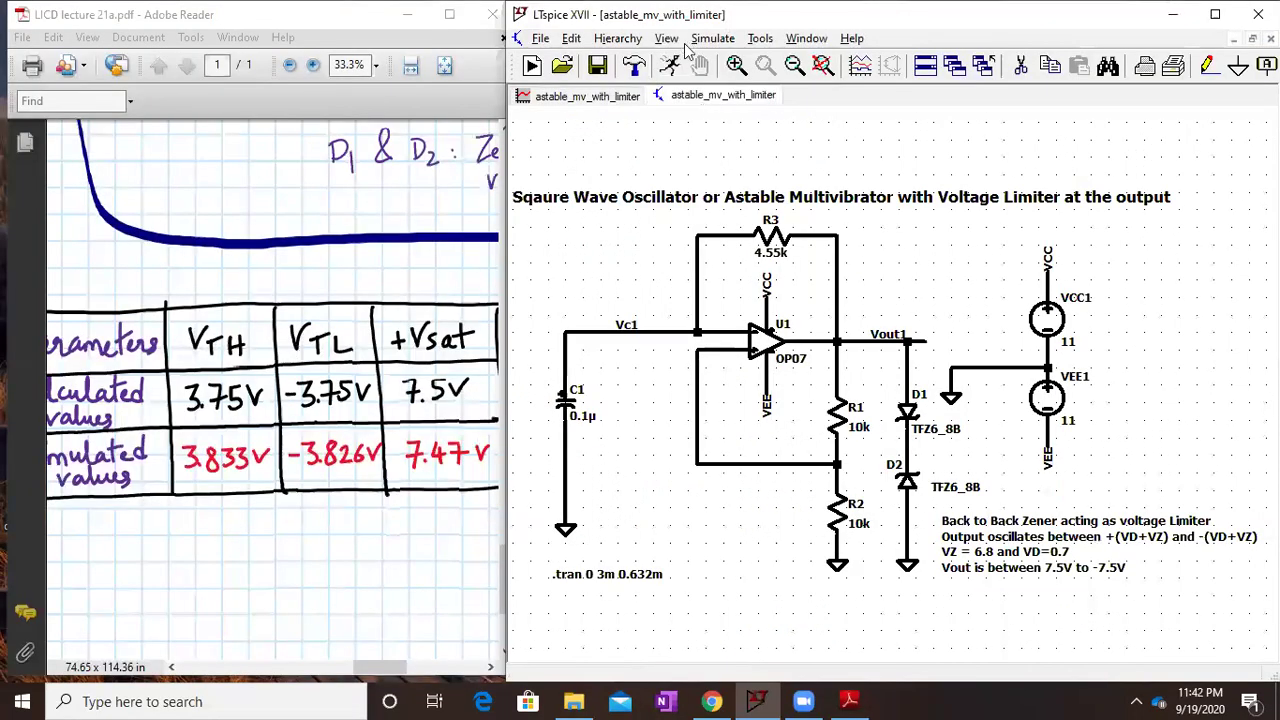
pyautogui.click(712, 38)
pyautogui.click(712, 58)
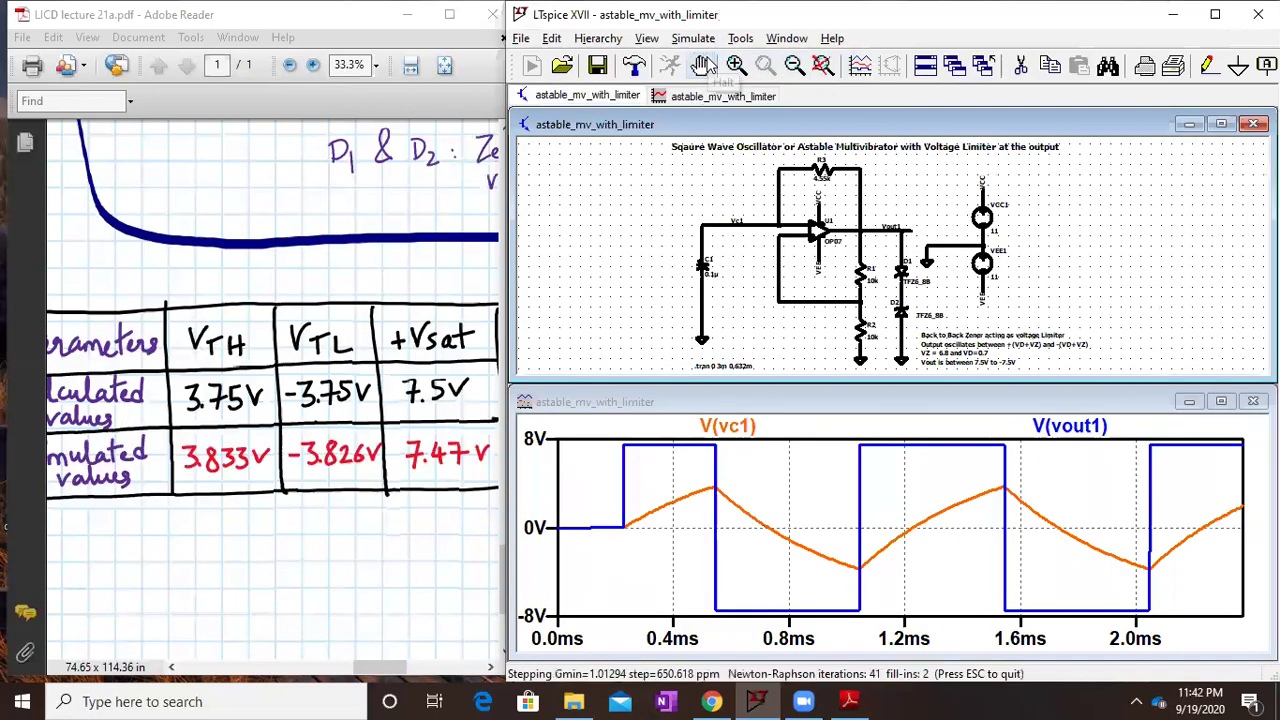
pyautogui.click(1230, 420)
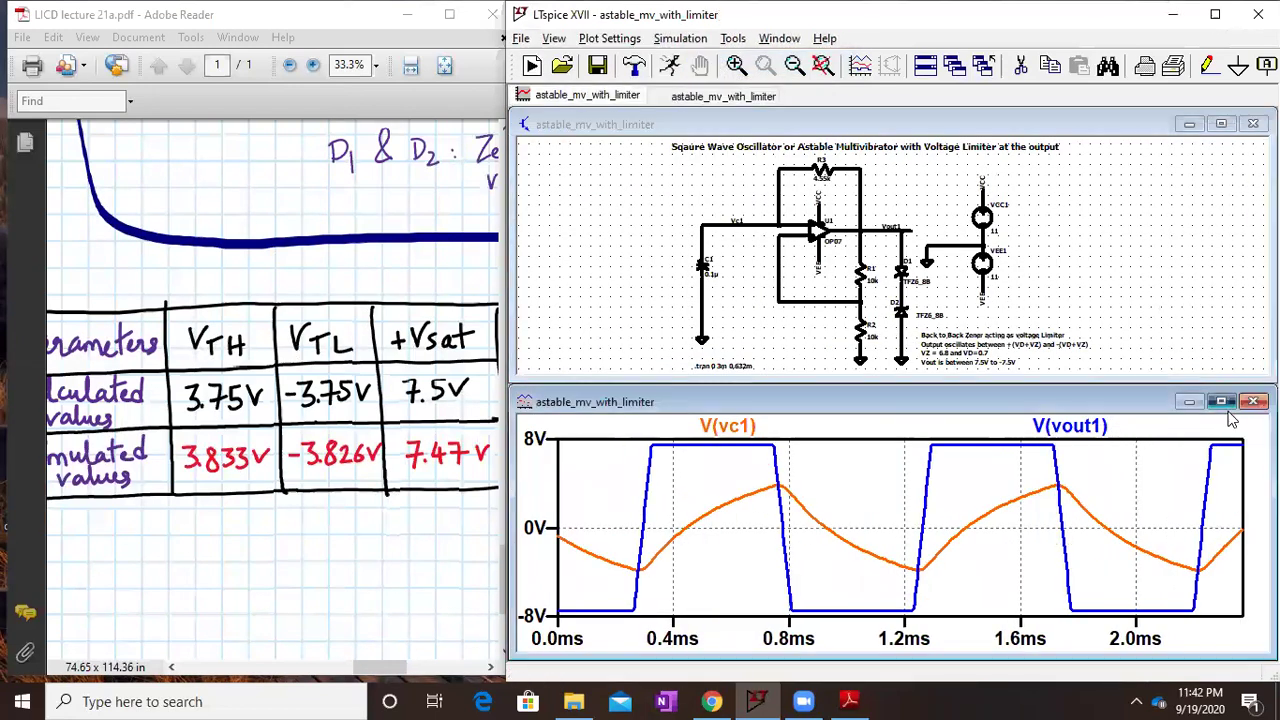
pyautogui.click(1221, 401)
# - Measure the upper threshold peak of V(vc1) in the OP07 simulation with cursor 1 and compare it with the simulated VTH
pyautogui.moveTo(700, 220); pyautogui.dragTo(925, 407)
pyautogui.moveTo(777, 210); pyautogui.dragTo(850, 340)
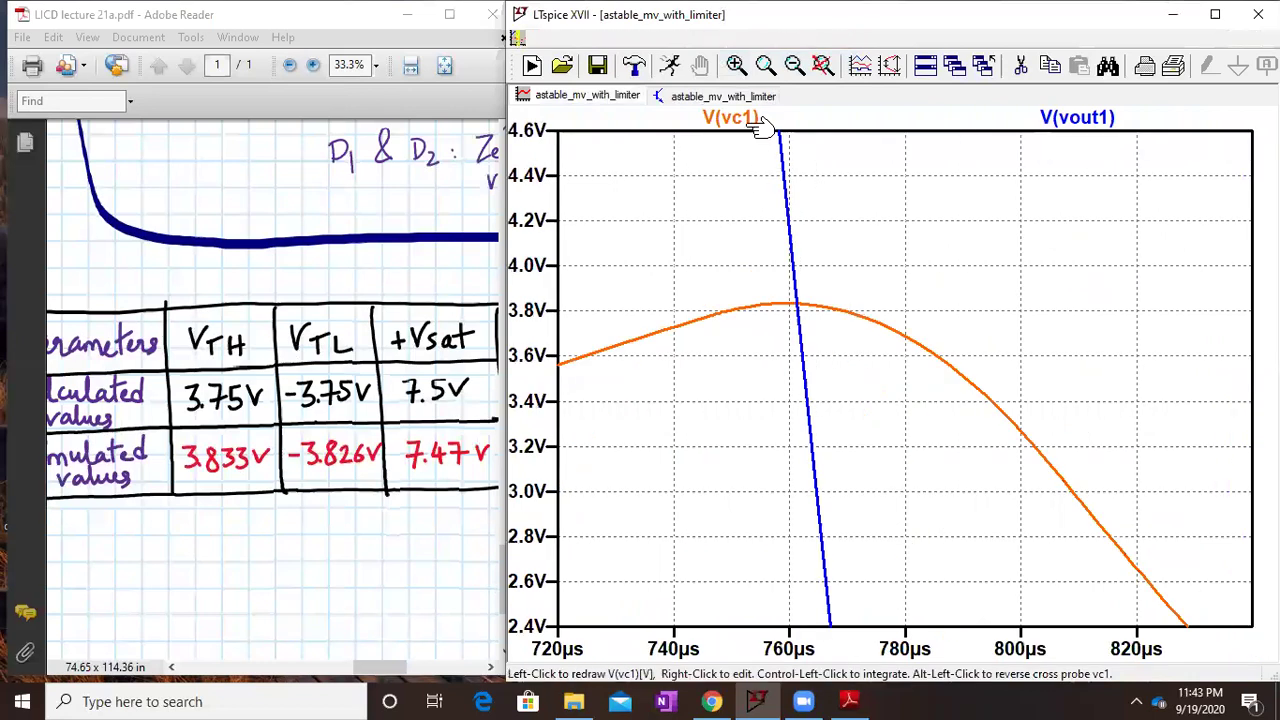
pyautogui.click(760, 122)
pyautogui.moveTo(840, 324); pyautogui.dragTo(795, 316)
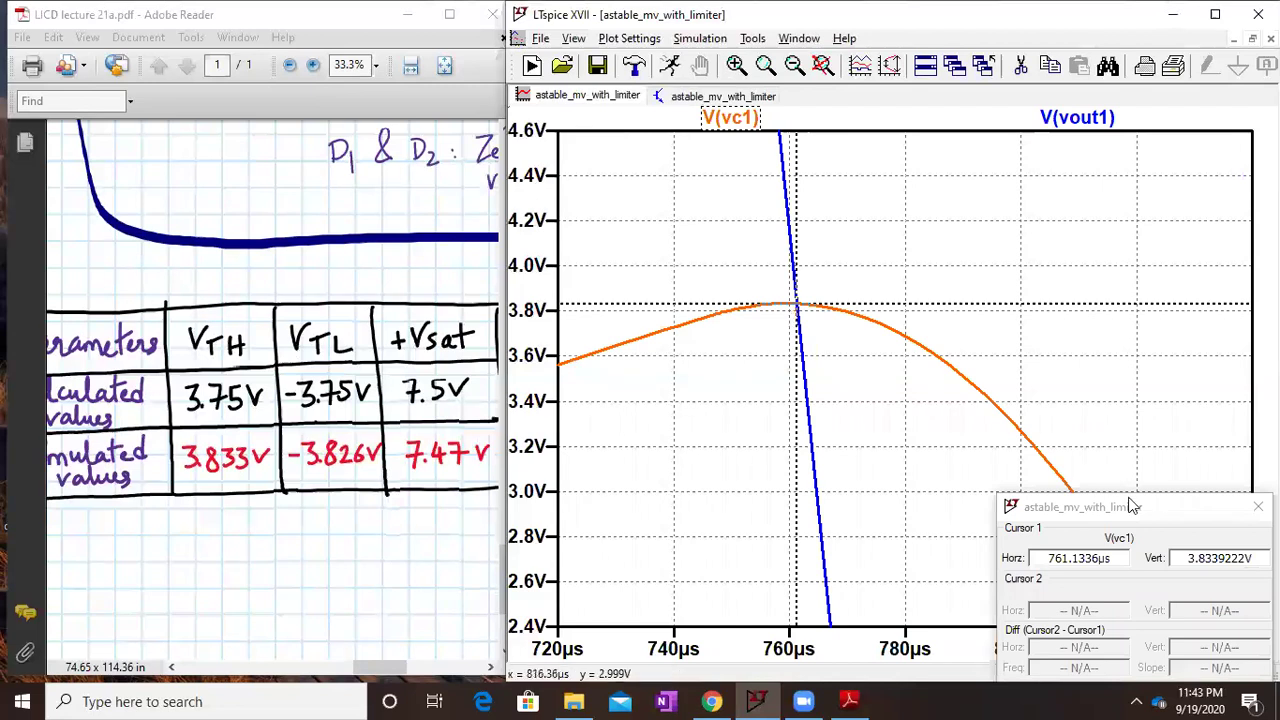
pyautogui.moveTo(166, 527); pyautogui.dragTo(184, 515)
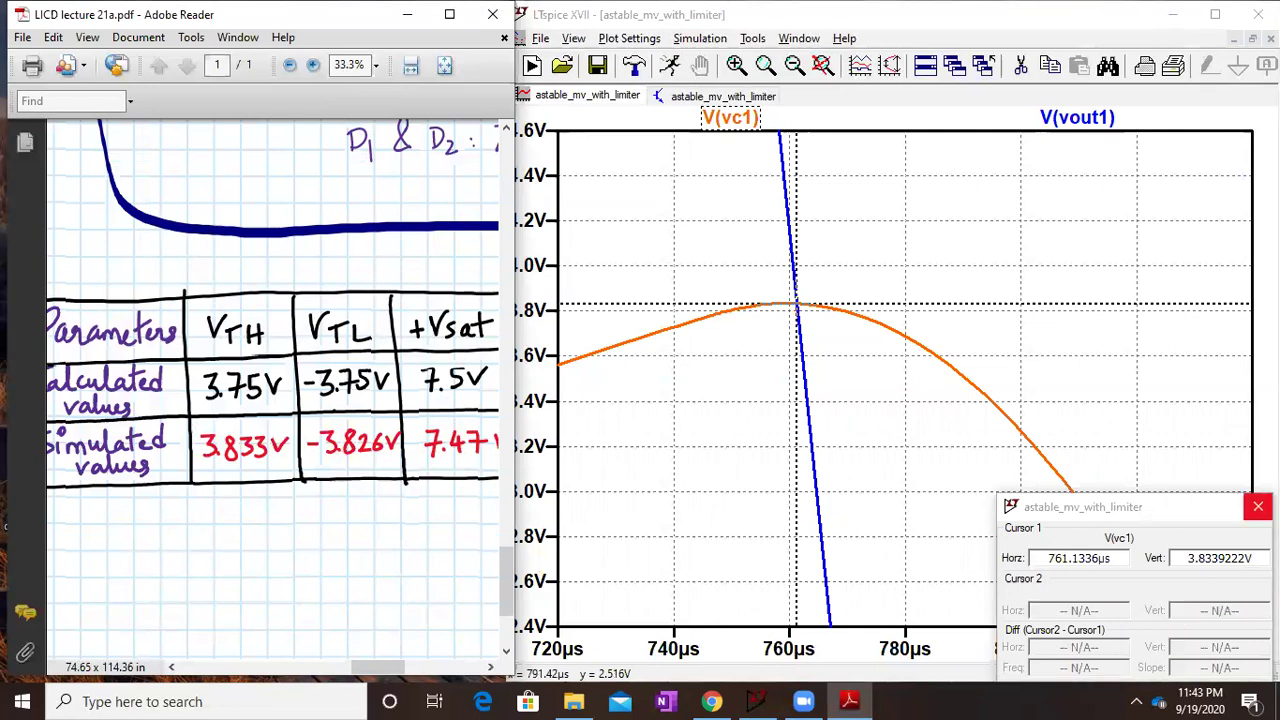
pyautogui.click(1258, 507)
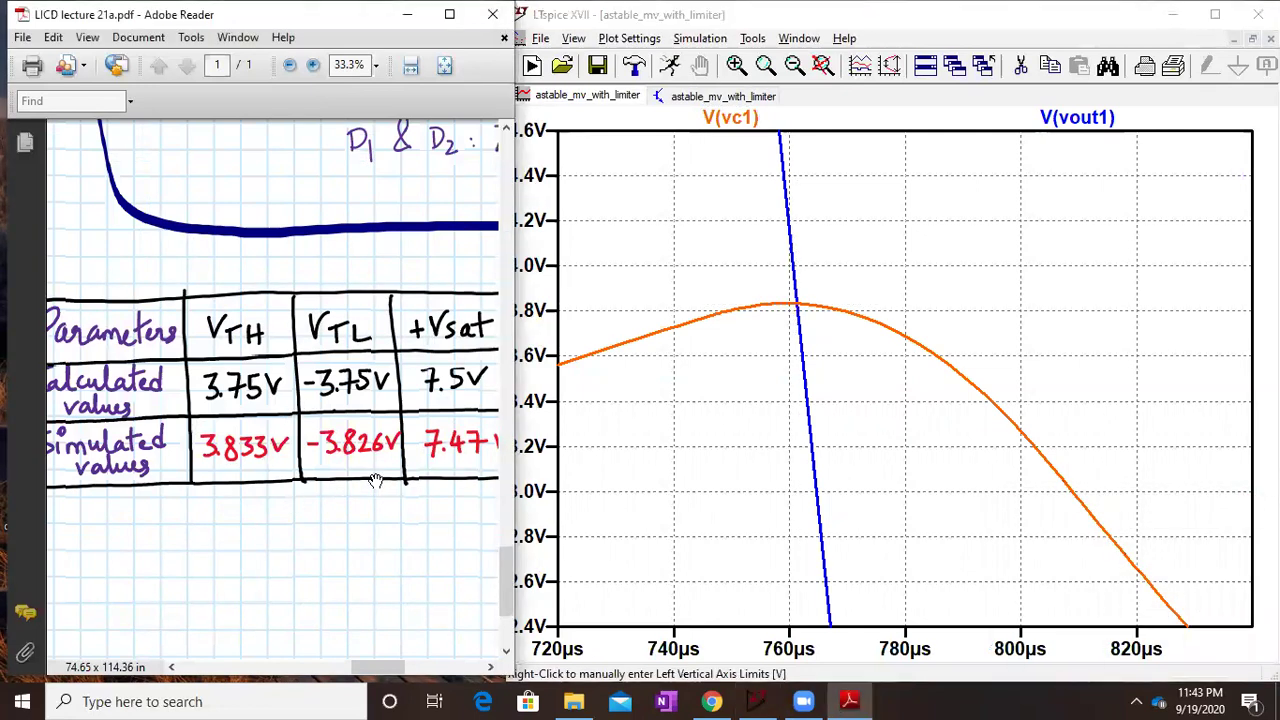
# - Measure the lower threshold peak of V(vc1) in the OP07 simulation with cursor 1, beside the simulated VTL
pyautogui.click(821, 74)
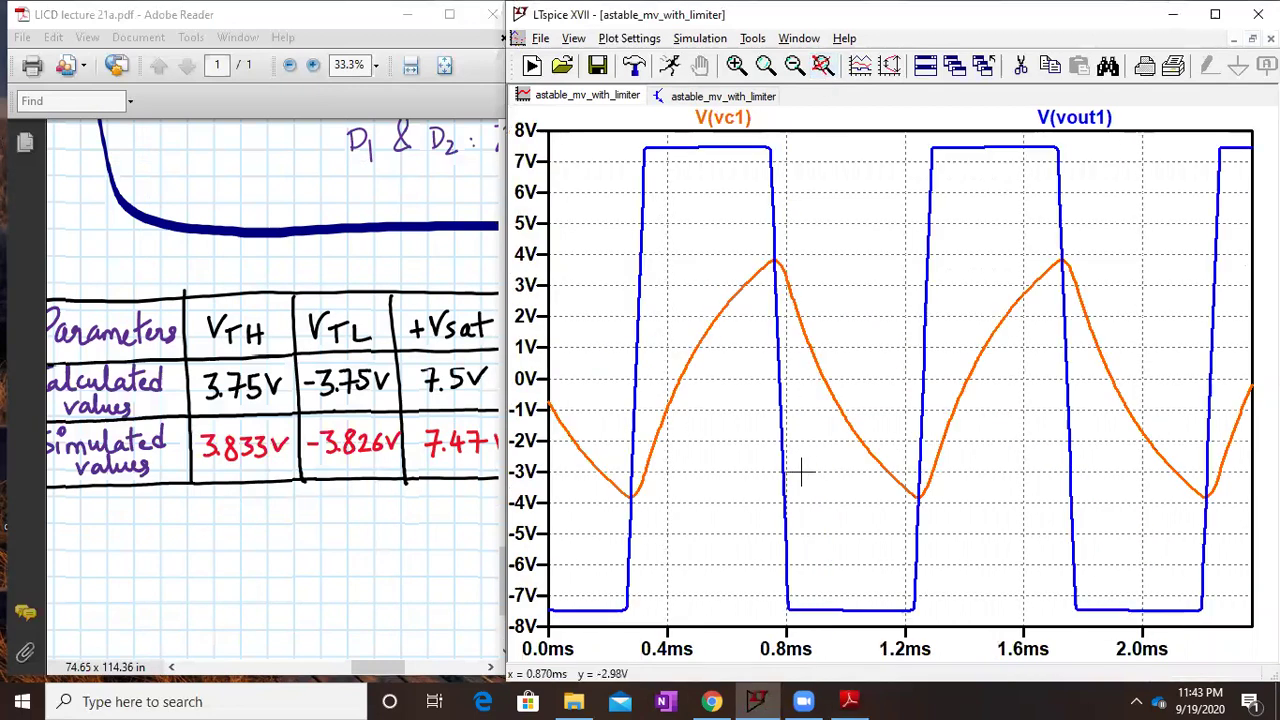
pyautogui.moveTo(812, 412); pyautogui.dragTo(1025, 562)
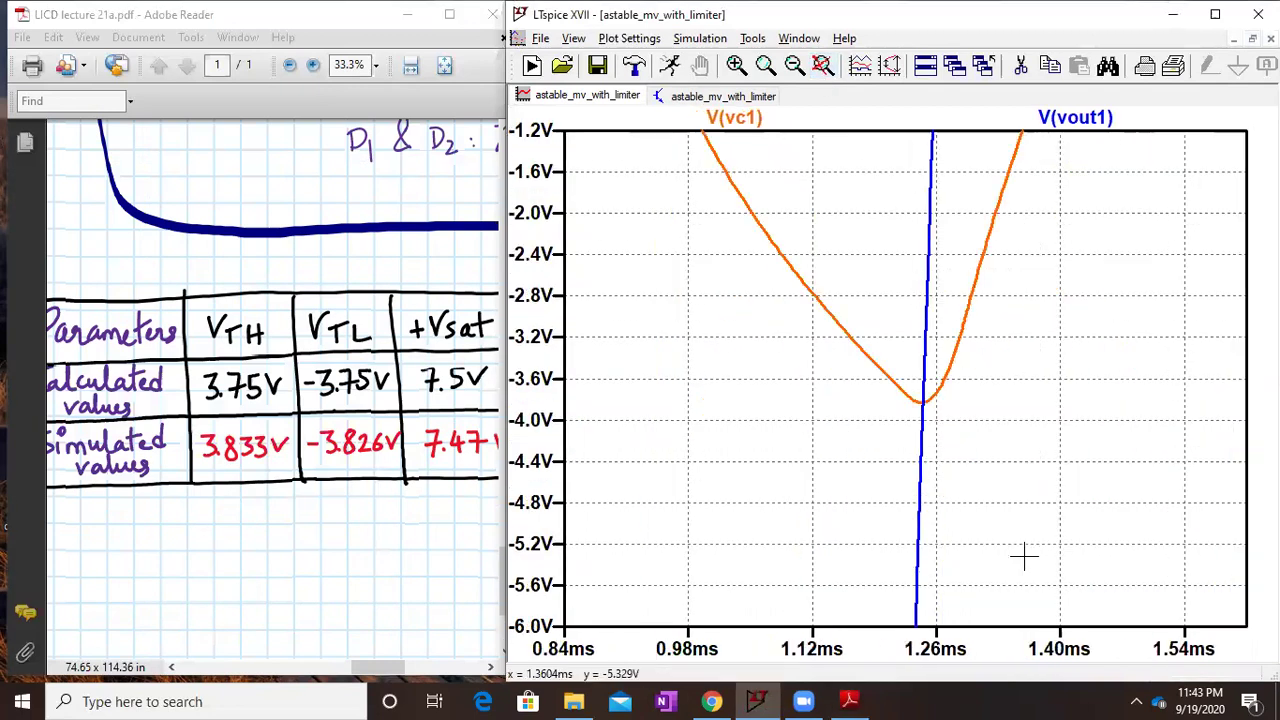
pyautogui.click(762, 117)
pyautogui.moveTo(905, 366); pyautogui.dragTo(920, 373)
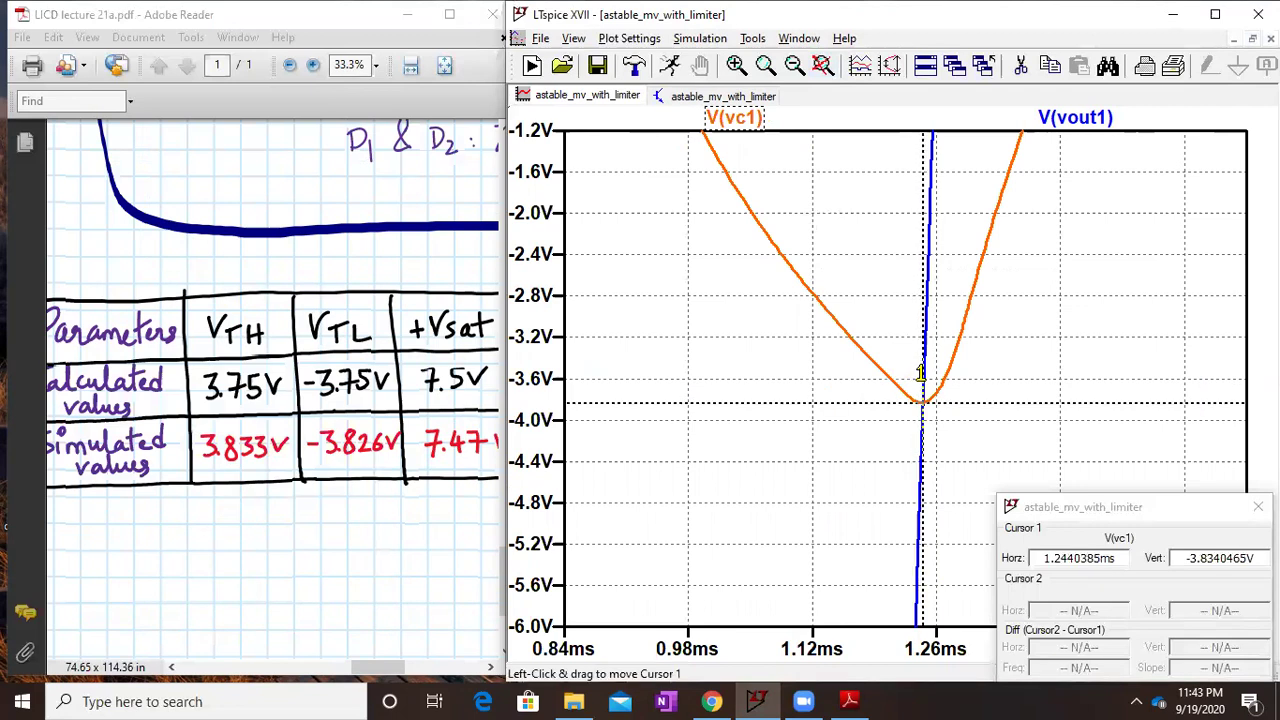
# - Bring the T and f0 columns of the PDF table into view, restore the full waveform plot, and remove the V(vc1) cursor
pyautogui.moveTo(354, 509); pyautogui.dragTo(10, 518)
pyautogui.moveTo(337, 557); pyautogui.dragTo(190, 572)
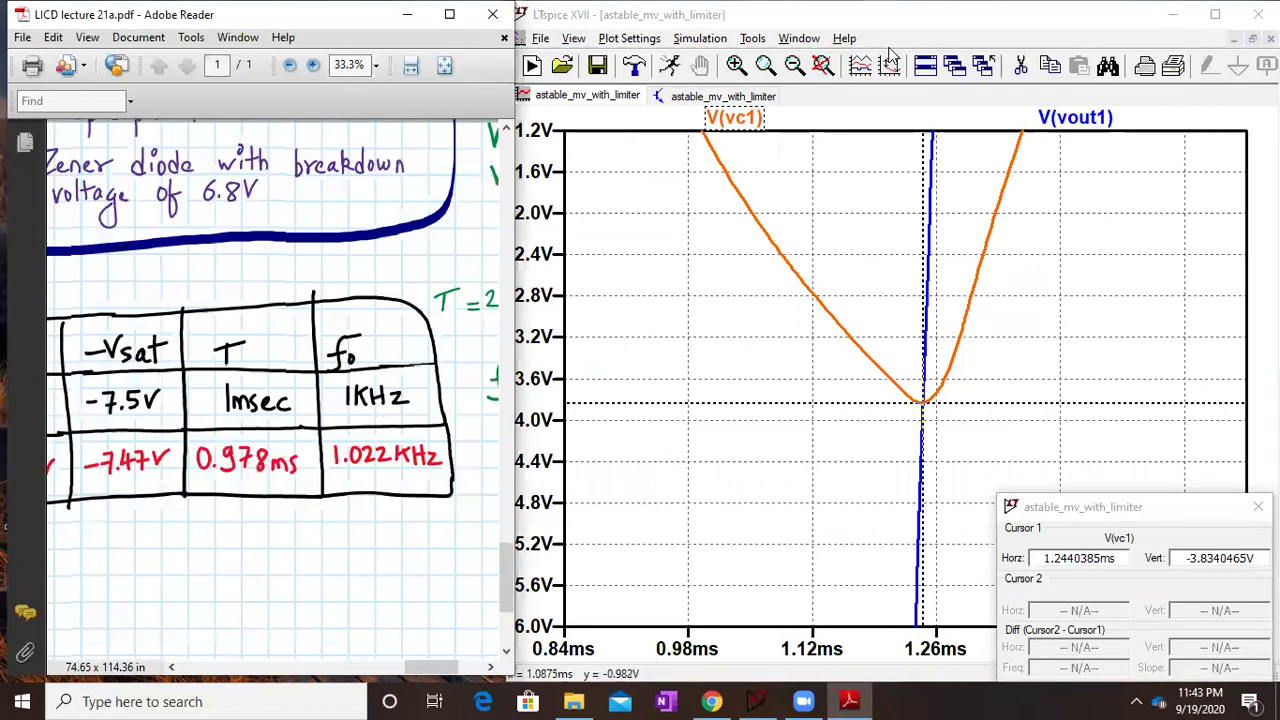
pyautogui.click(822, 65)
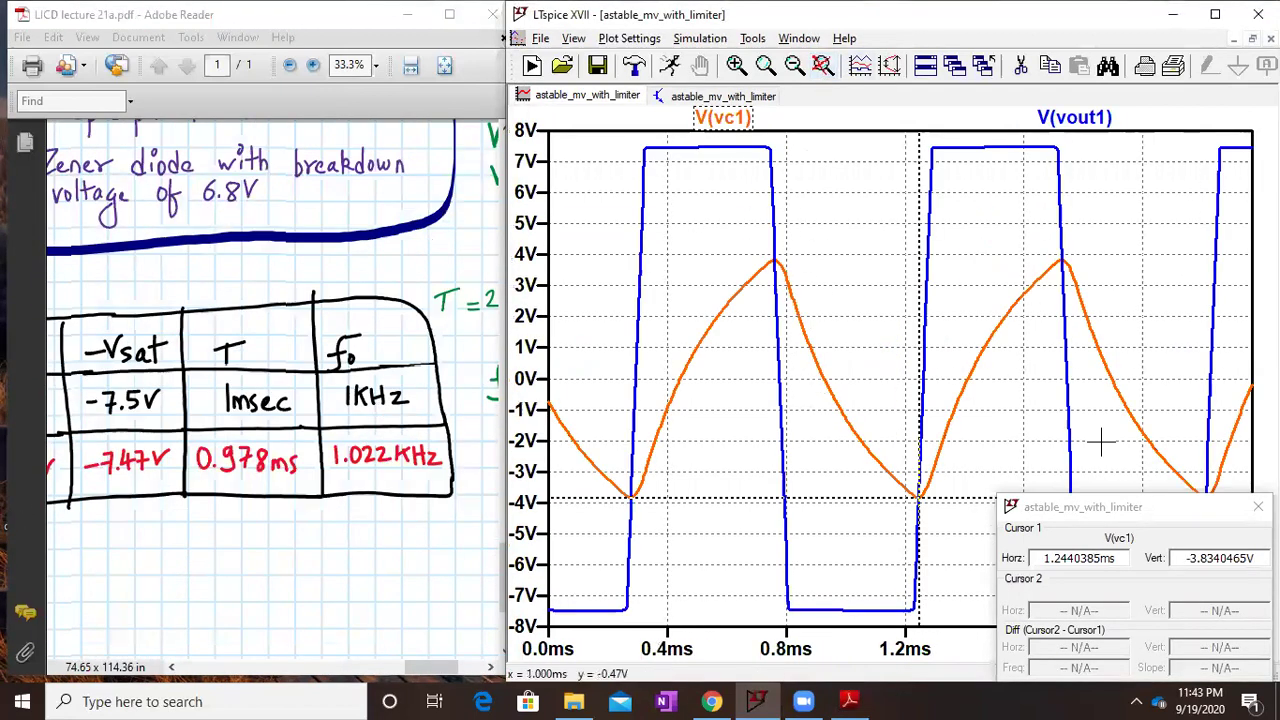
pyautogui.click(1258, 507)
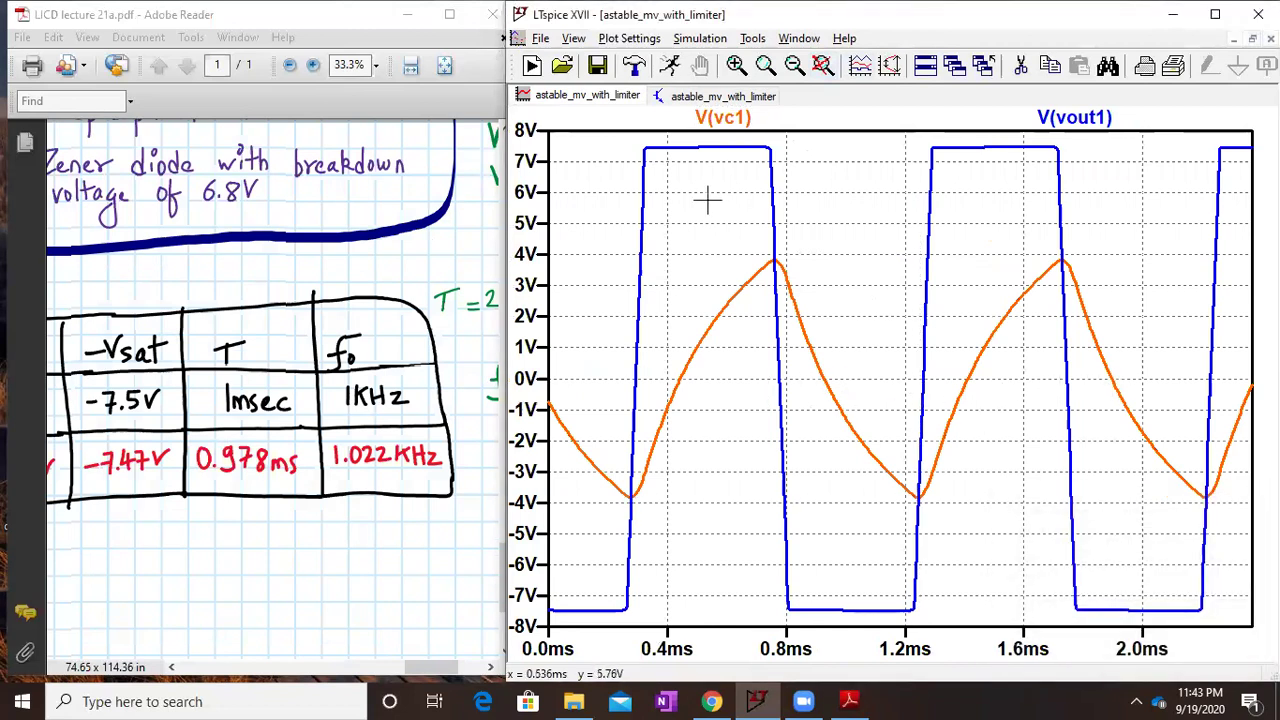
# - Measure the period and frequency of V(vc1) with two cursors on its consecutive rising zero crossings, beside the simulated T and f0
pyautogui.click(736, 65)
pyautogui.moveTo(625, 285); pyautogui.dragTo(1016, 494)
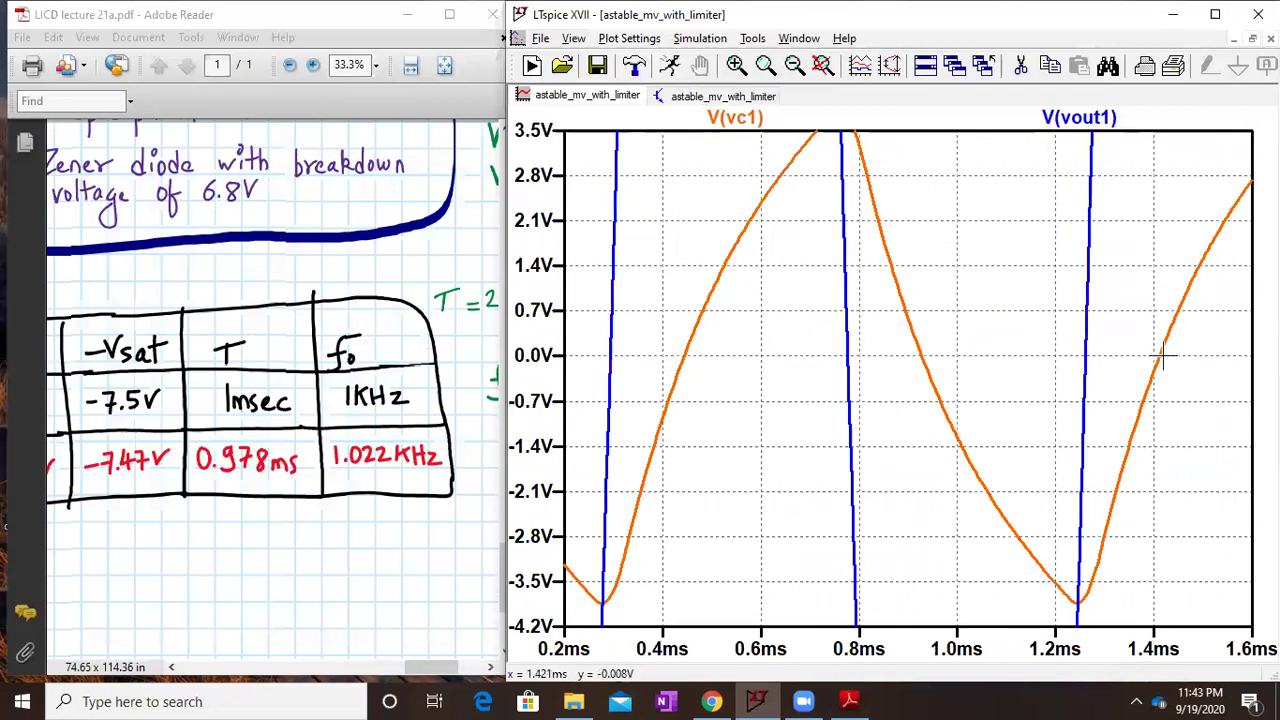
pyautogui.click(765, 120)
pyautogui.moveTo(905, 310); pyautogui.dragTo(1157, 340)
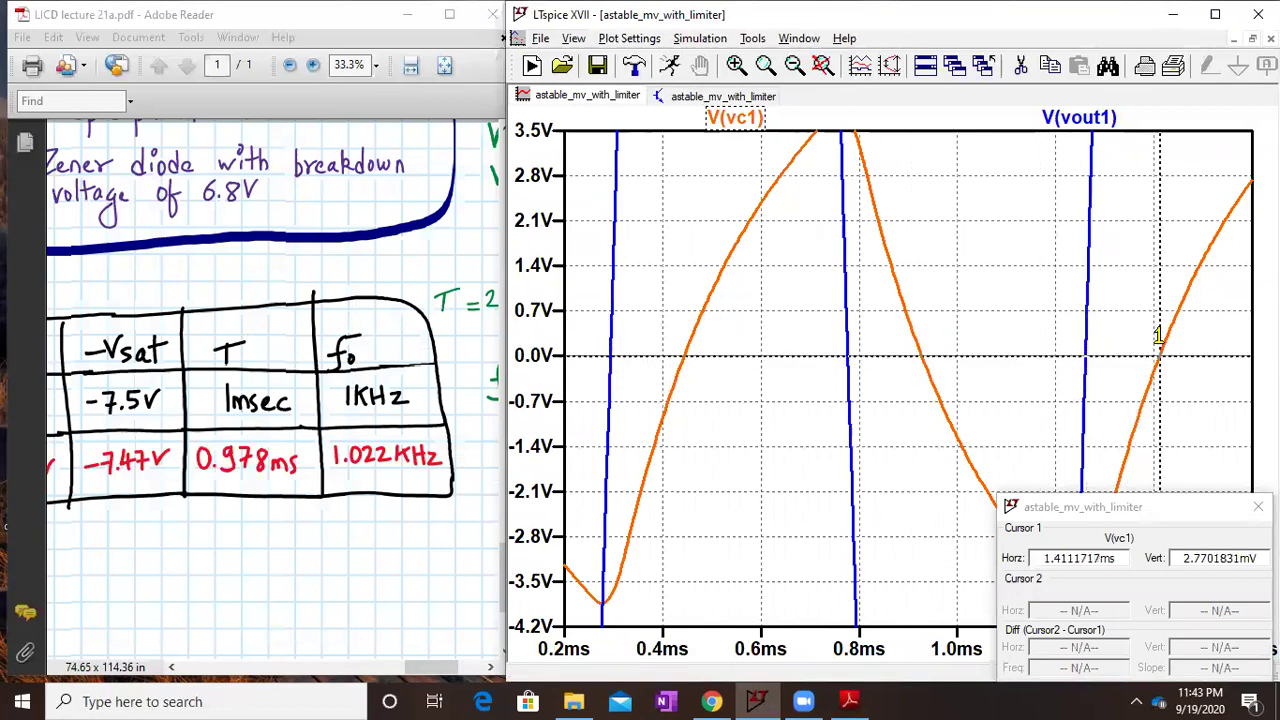
pyautogui.click(765, 120)
pyautogui.moveTo(909, 323); pyautogui.dragTo(686, 337)
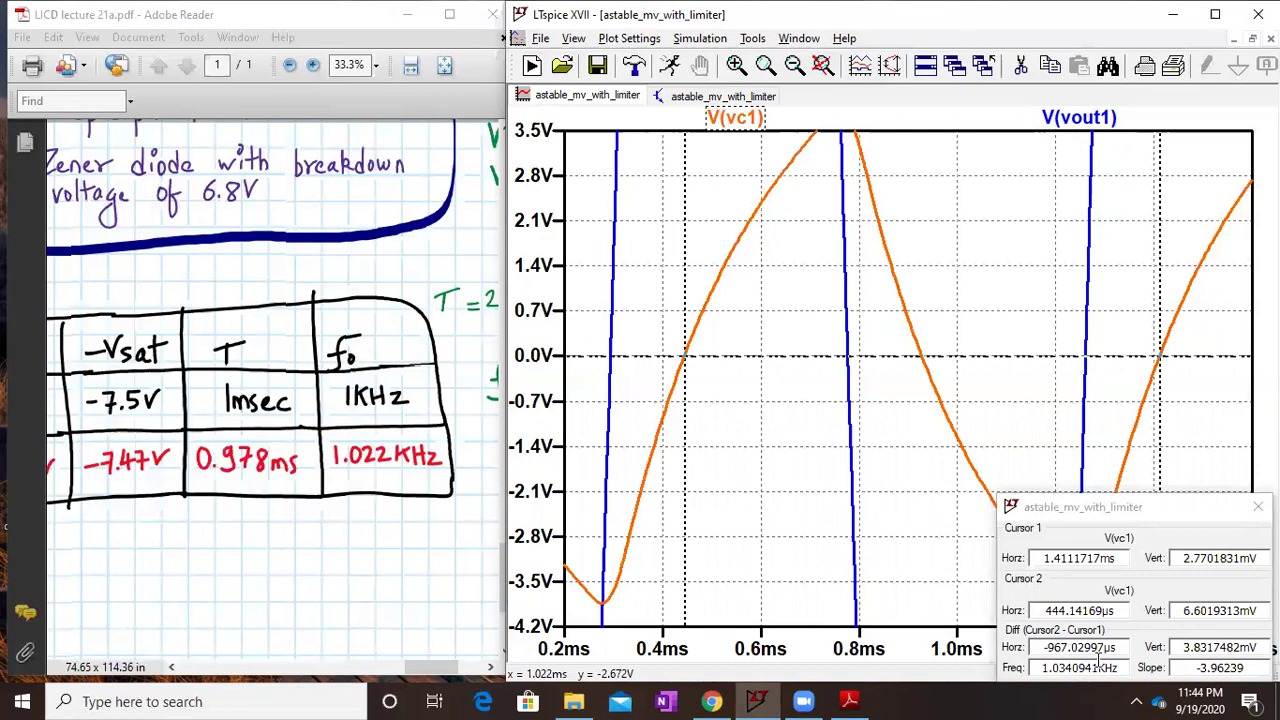
# - Review the PDF notes full screen, from the design values back through the voltage limiter circuit and period derivation to the opening design problem
pyautogui.click(450, 17)
pyautogui.scroll(3, 765, 343)
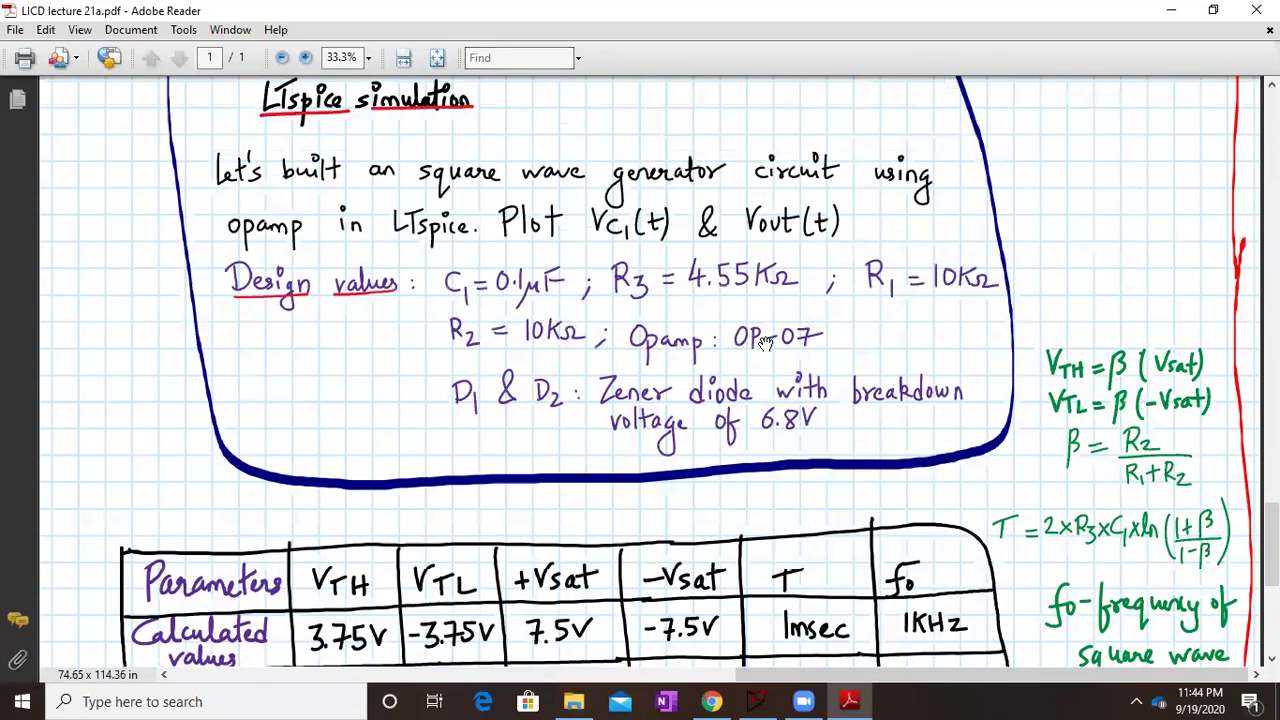
pyautogui.scroll(10, 765, 343)
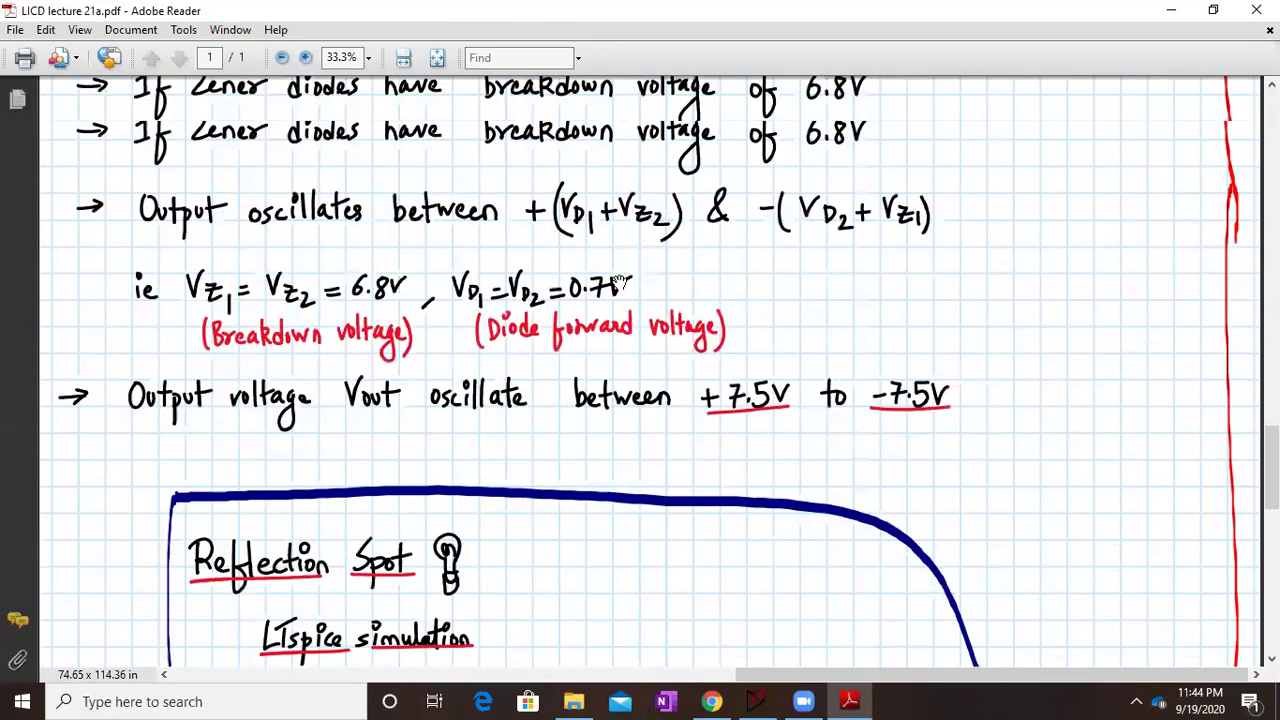
pyautogui.scroll(5, 619, 281)
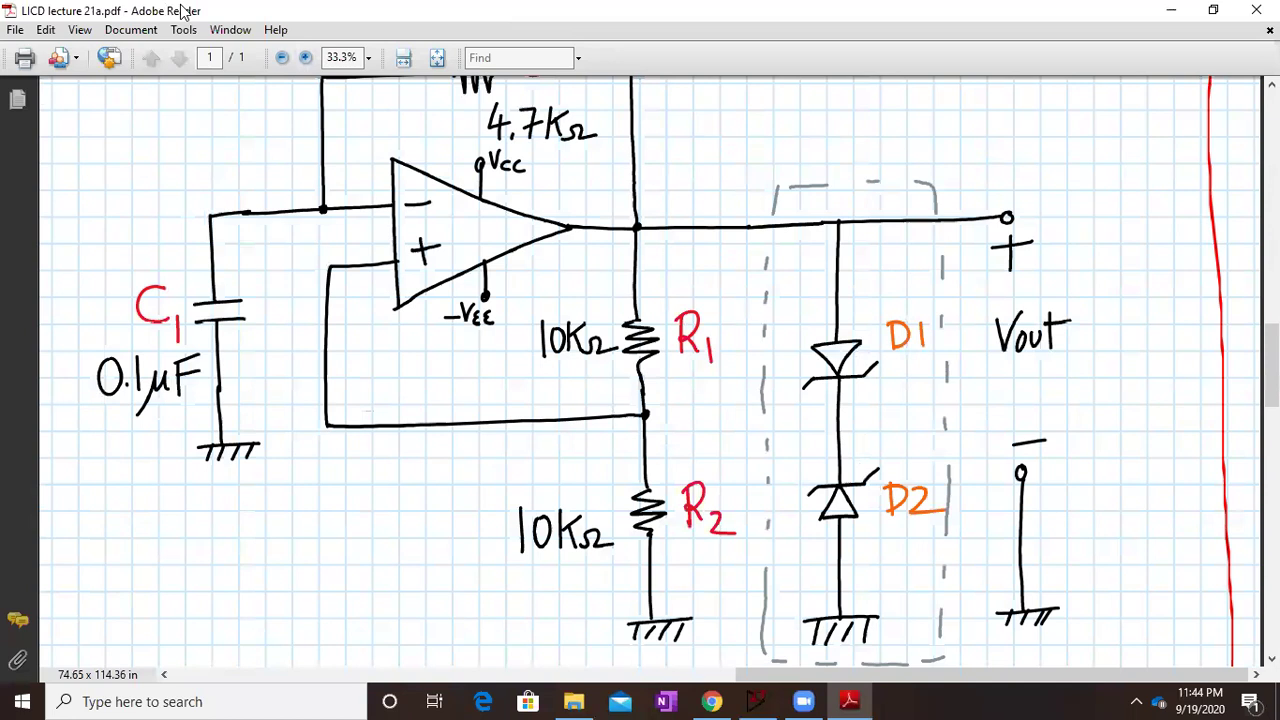
pyautogui.click(282, 58)
pyautogui.moveTo(655, 352); pyautogui.dragTo(658, 404)
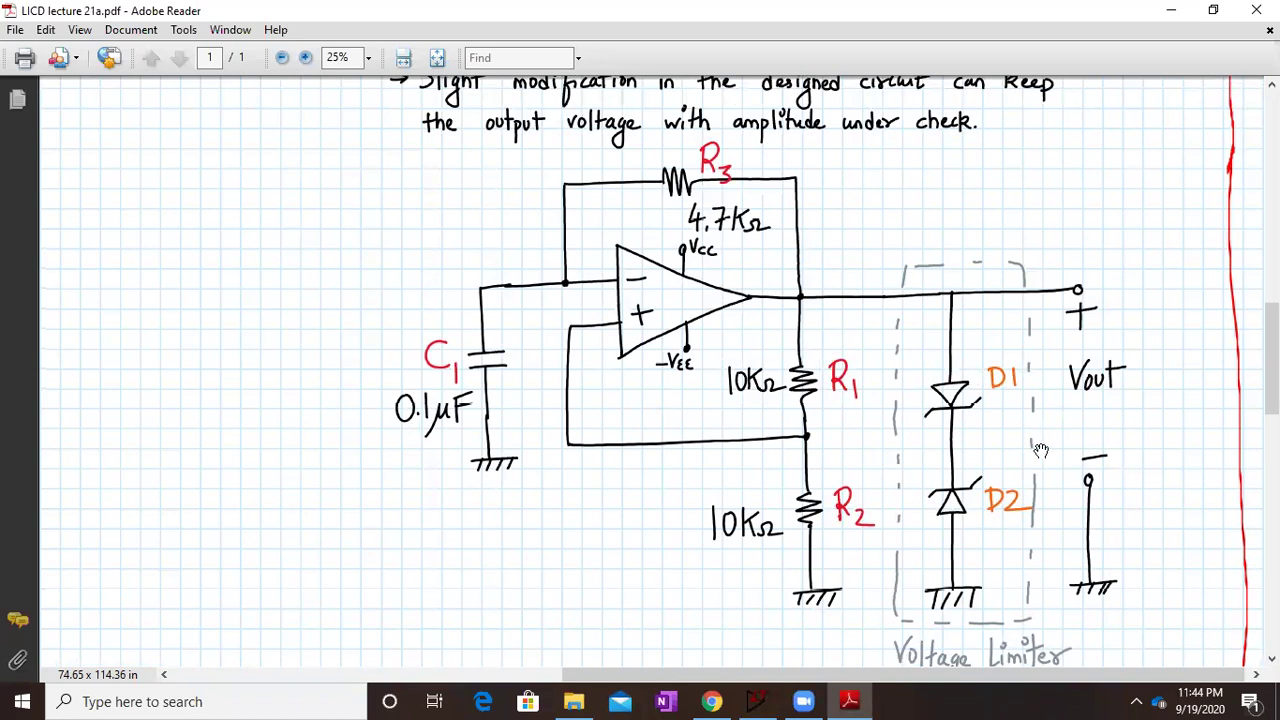
pyautogui.moveTo(417, 268); pyautogui.dragTo(851, 526)
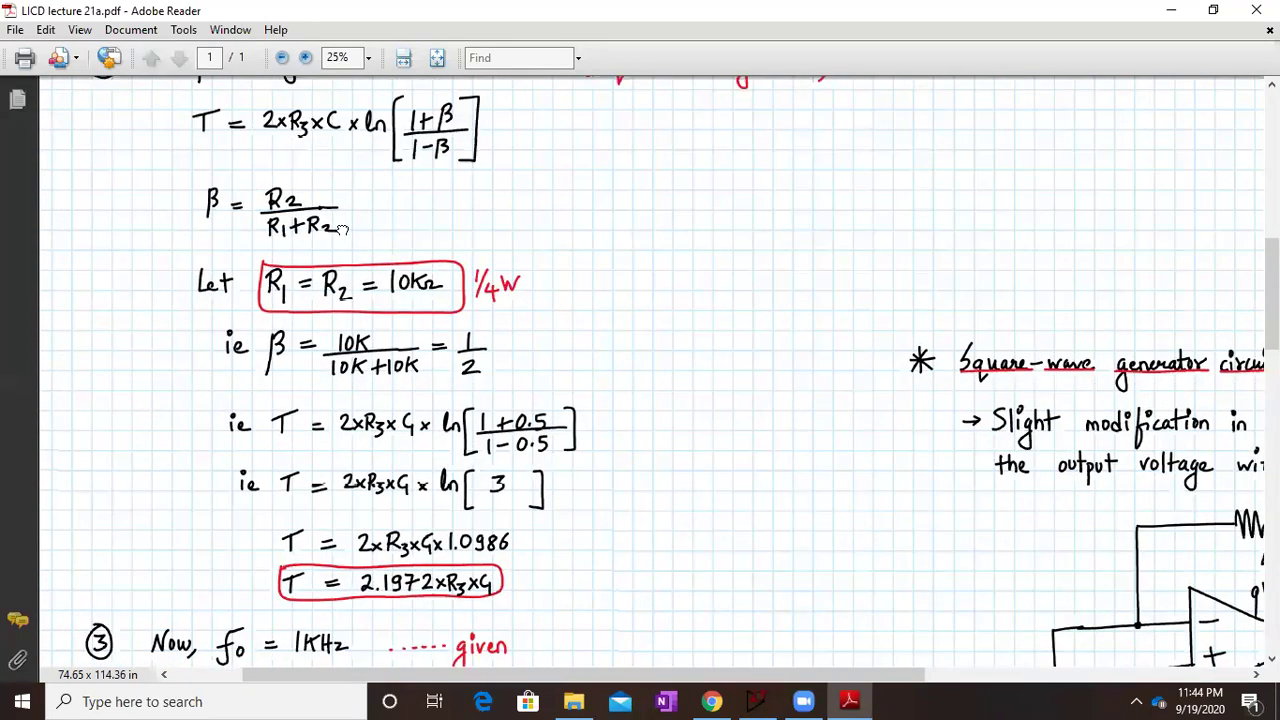
pyautogui.moveTo(341, 225); pyautogui.dragTo(494, 598)
pyautogui.scroll(5, 673, 336)
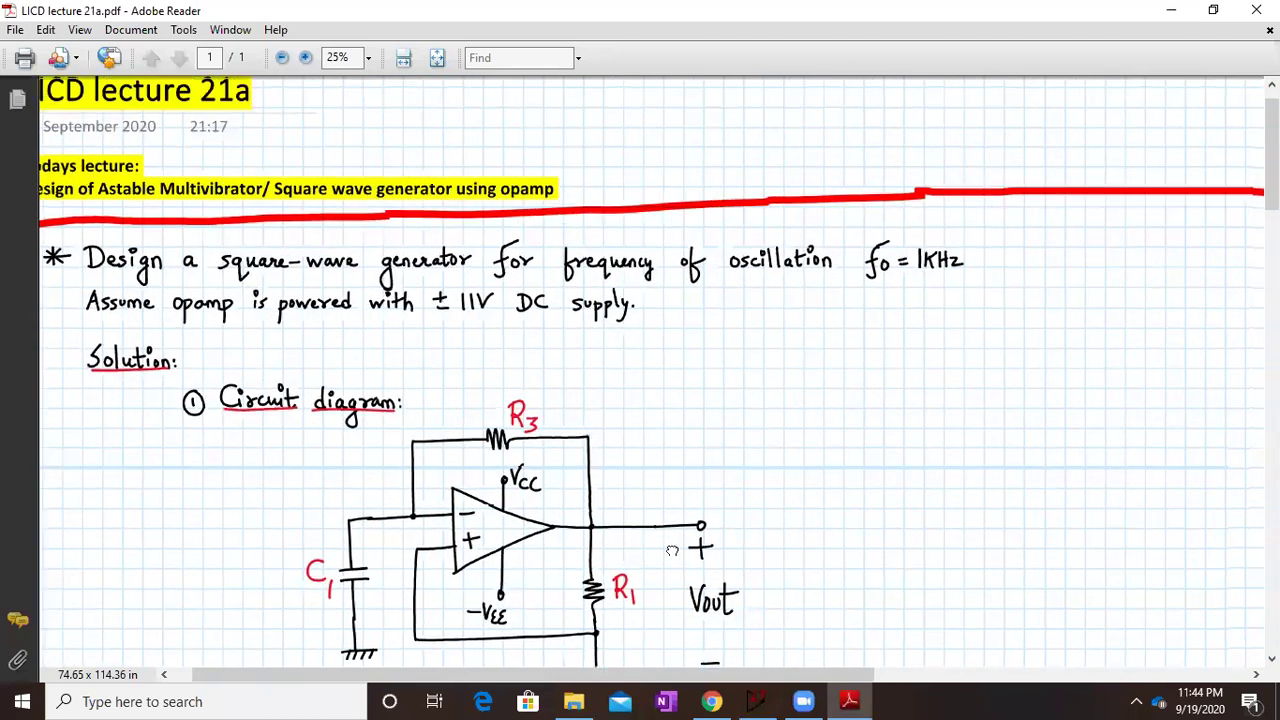